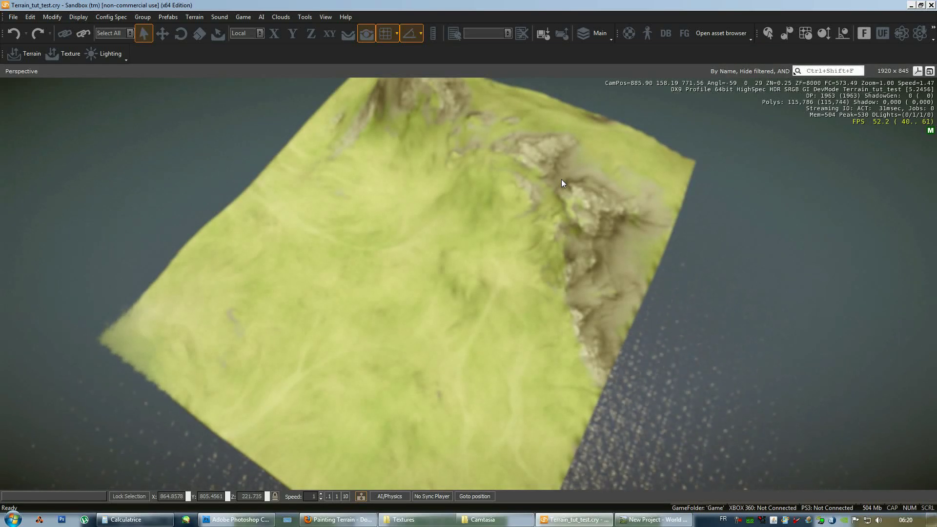
Rotate the terrain diffuse texture 90° clockwise in Photoshop.
click(238, 520)
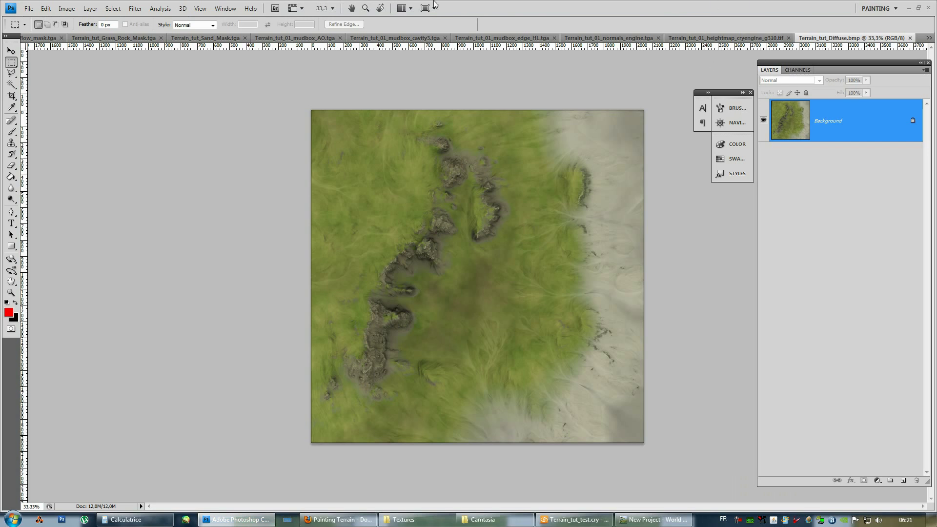
click(65, 8)
click(113, 8)
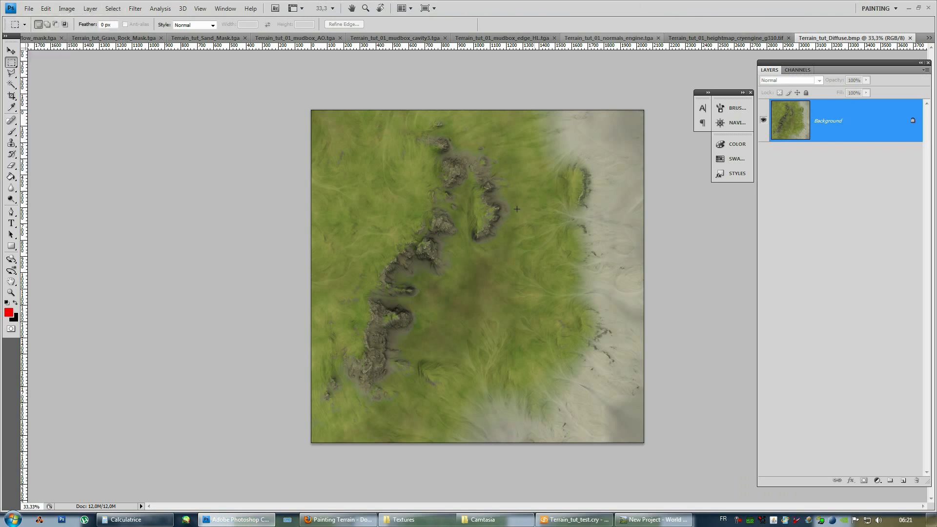
key(ctrl+a)
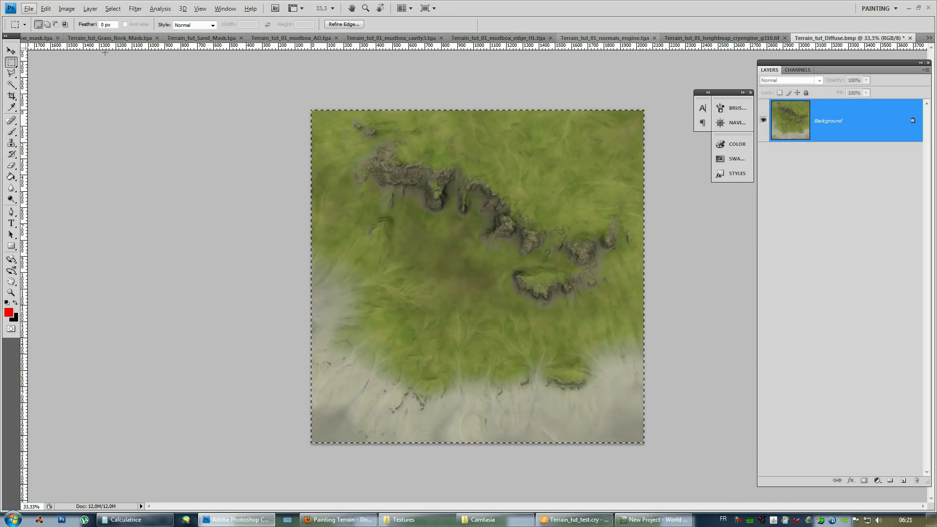
click(66, 10)
mouse_move(27, 33)
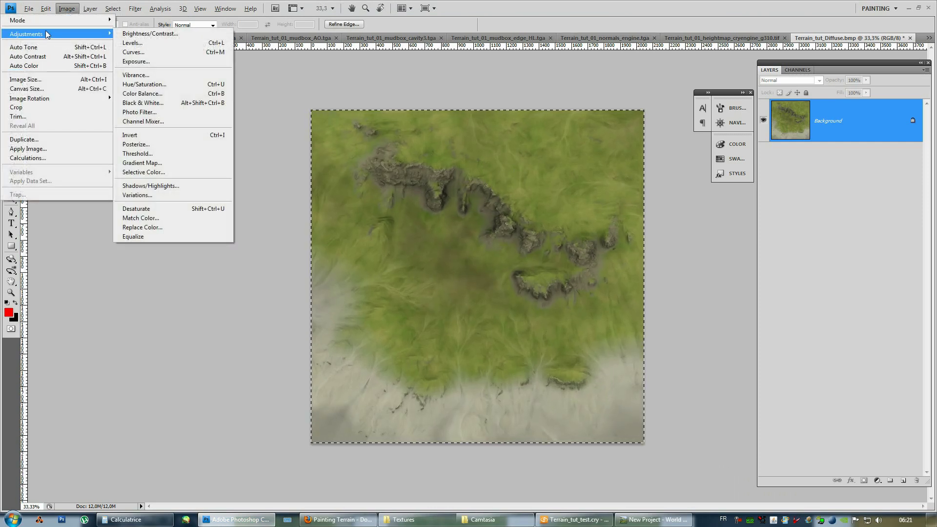
After checking the terrain in Sandbox, flip the texture canvas horizontally and save it.
click(575, 519)
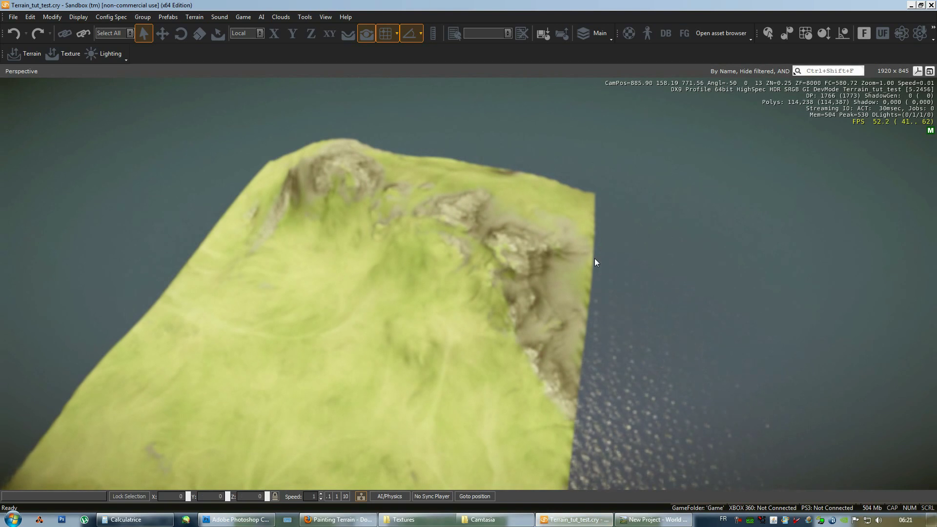
click(223, 520)
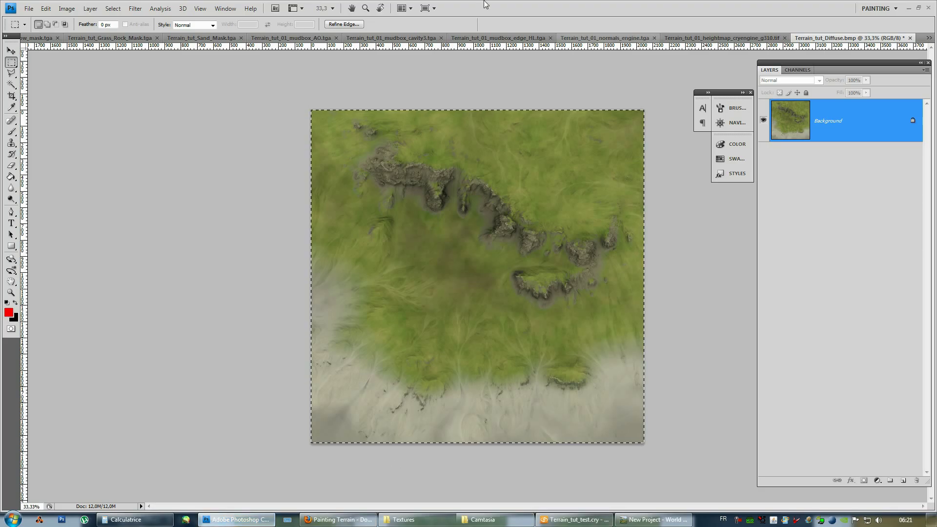
click(66, 8)
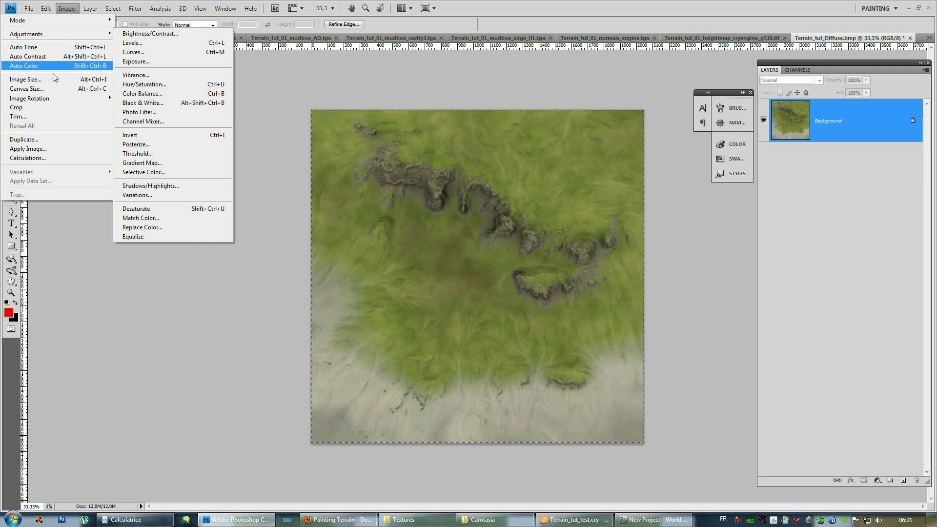
mouse_move(29, 98)
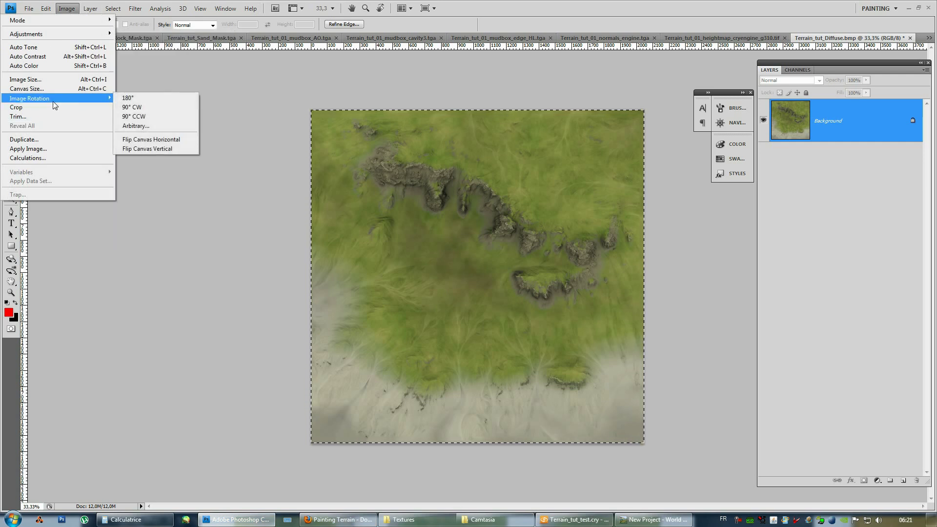
click(151, 142)
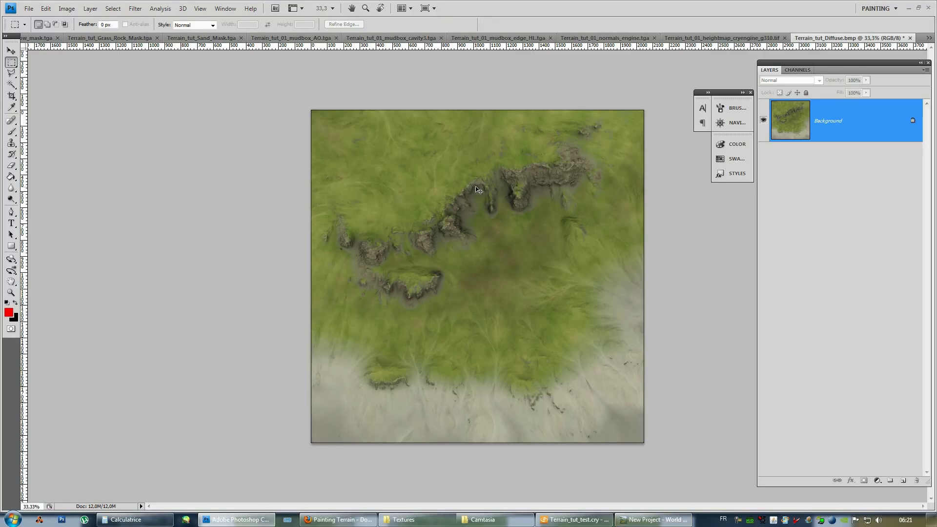
key(ctrl+s)
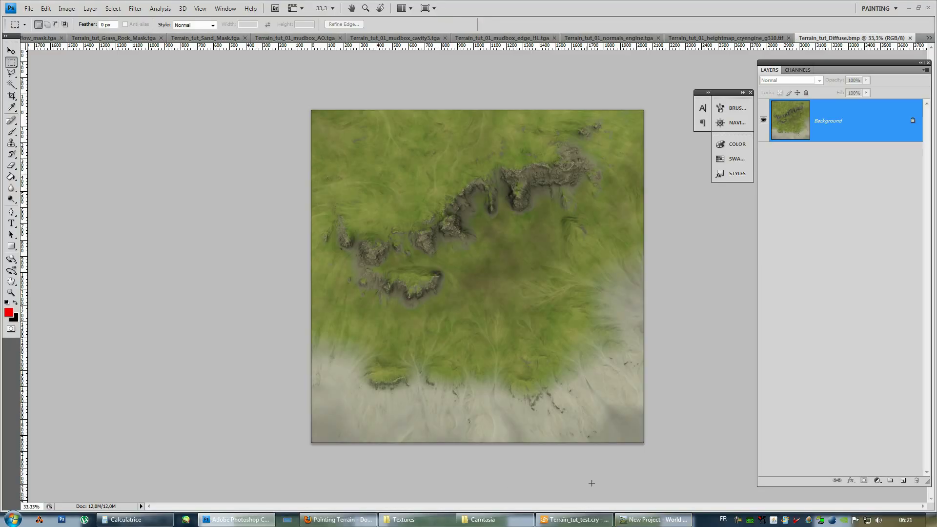
Import Terrain_tut_Diffuse.bmp into all sixteen terrain tiles and inspect the rocky band.
click(573, 520)
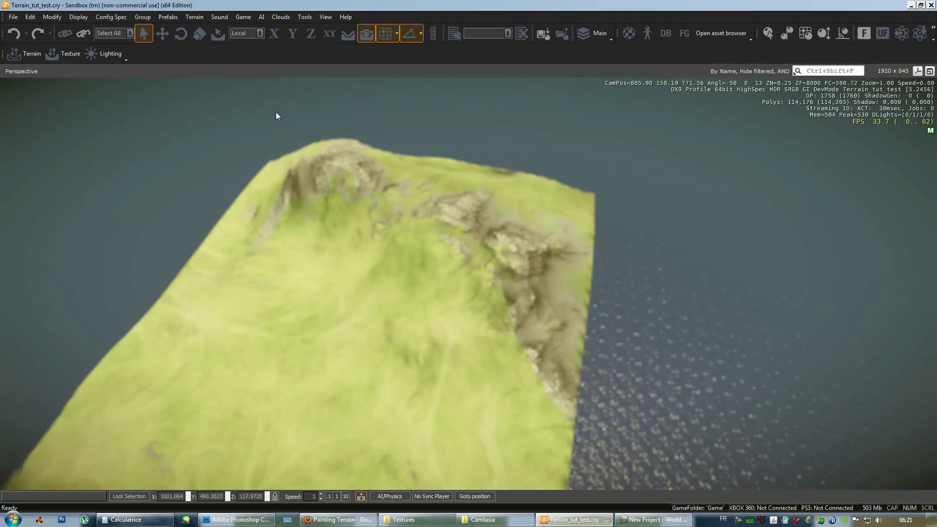
click(195, 17)
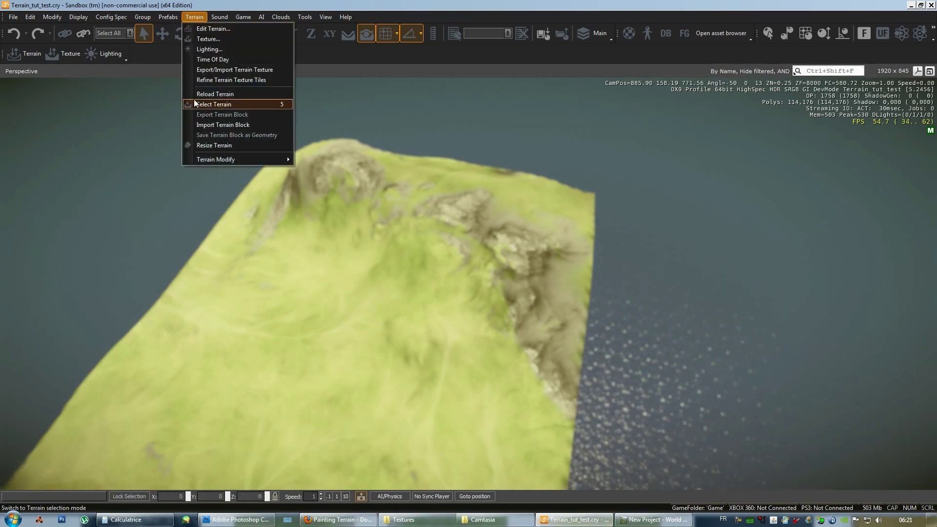
click(198, 69)
drag(378, 211, 478, 317)
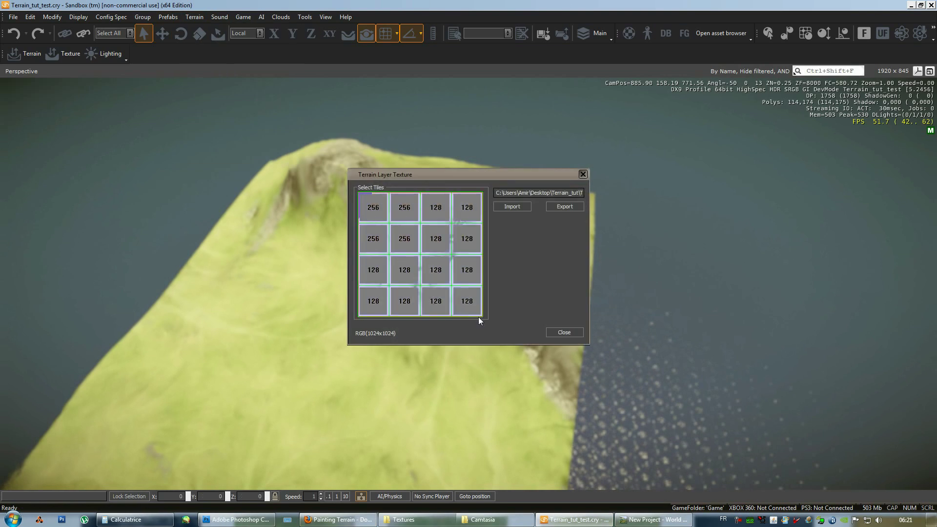
click(502, 206)
click(525, 216)
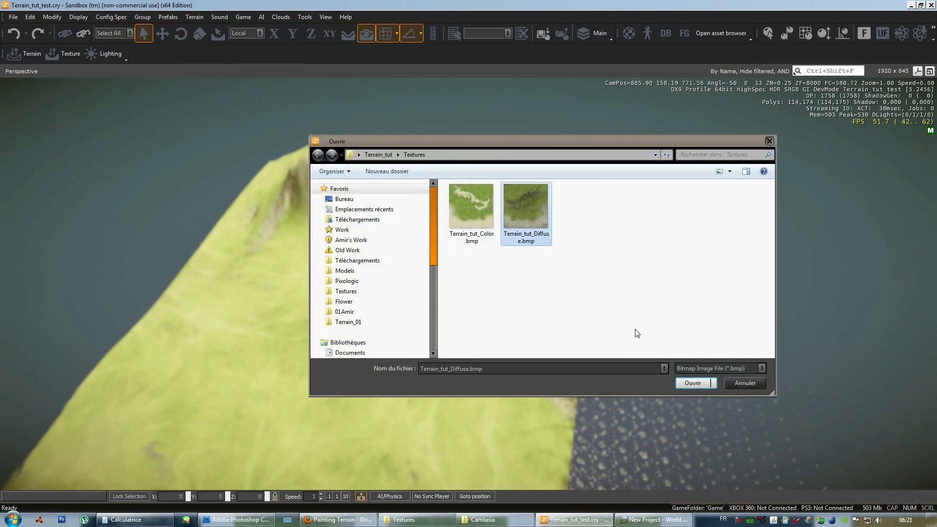
click(679, 384)
click(561, 330)
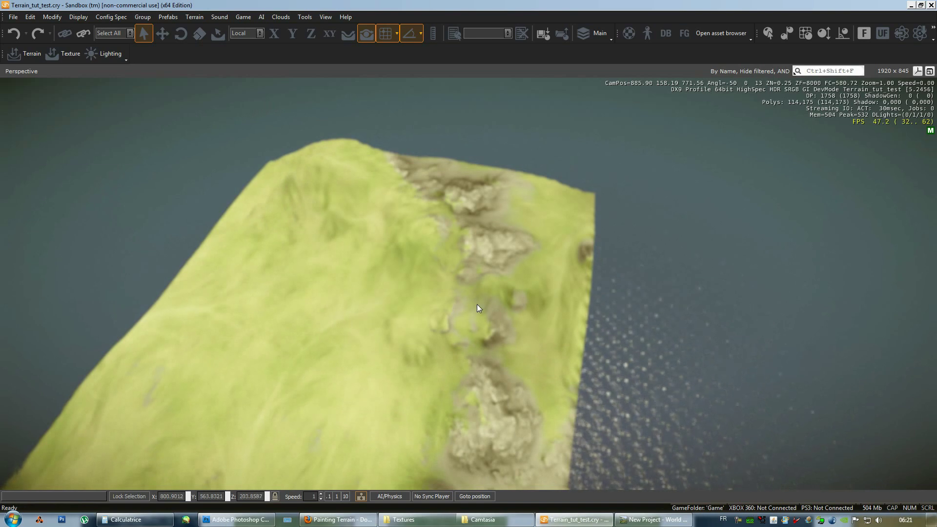
right_drag(476, 306, 476, 305)
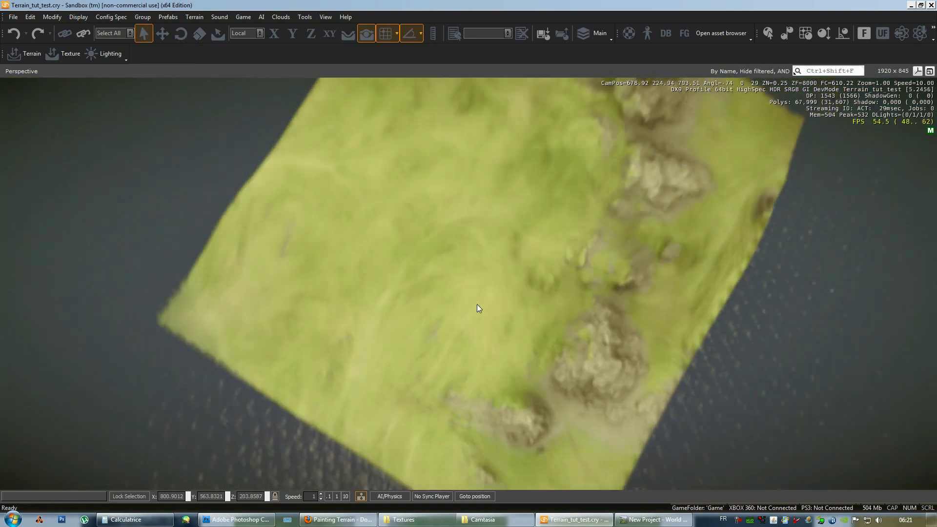
mouse_move(476, 304)
right_down()
mouse_move(490, 304)
mouse_move(480, 308)
right_up()
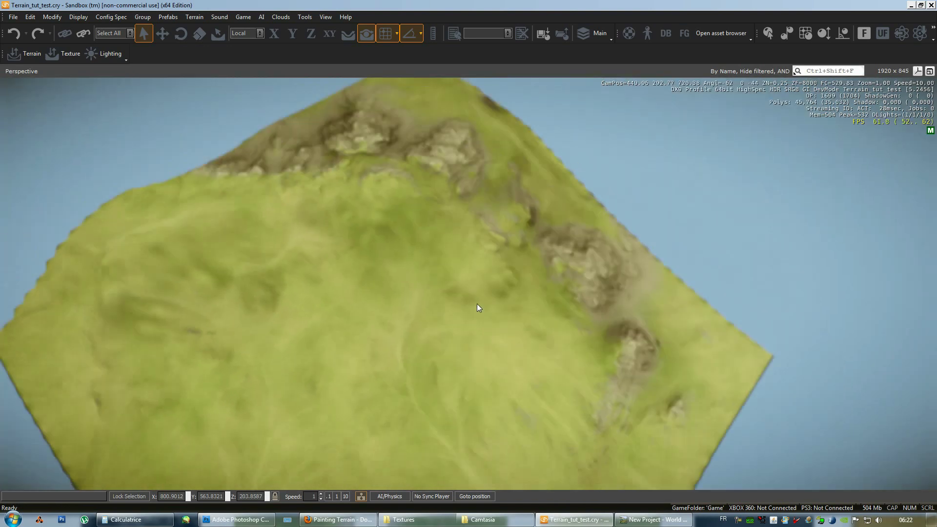
right_drag(479, 304, 476, 304)
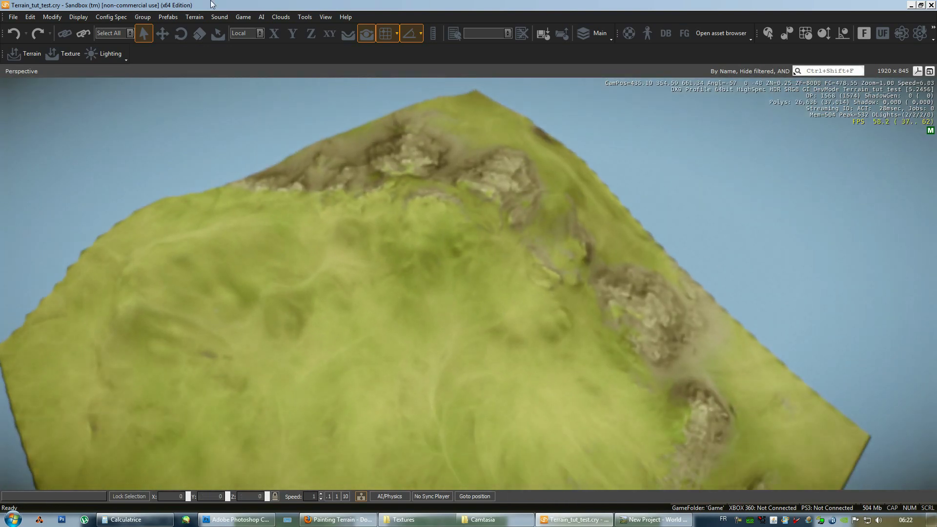
Play the cycle from Time Of Day's Update Tasks, close the window, and re-inspect the terrain.
click(194, 17)
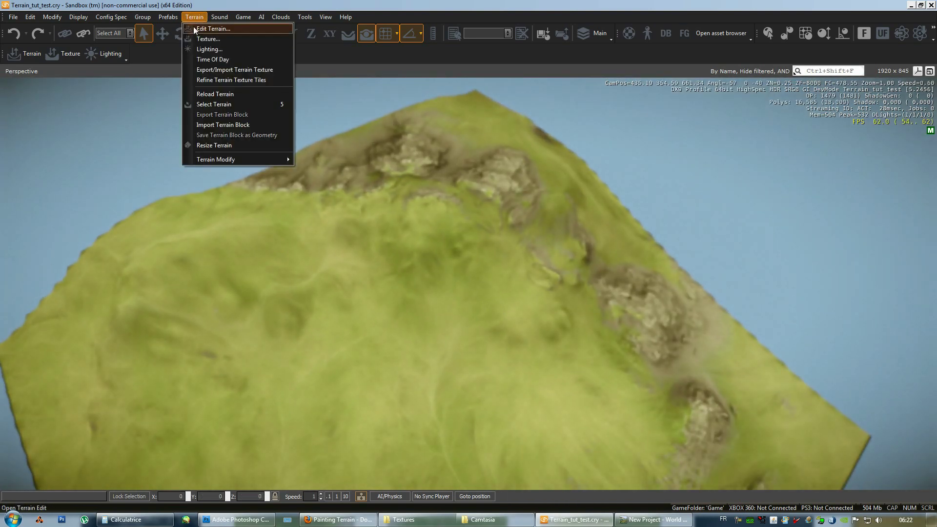
click(199, 60)
drag(877, 233, 880, 364)
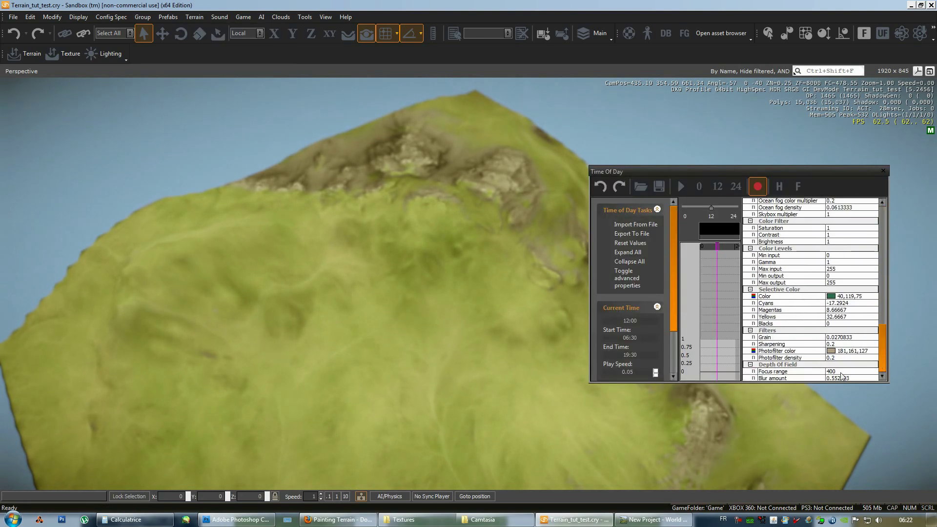
click(840, 378)
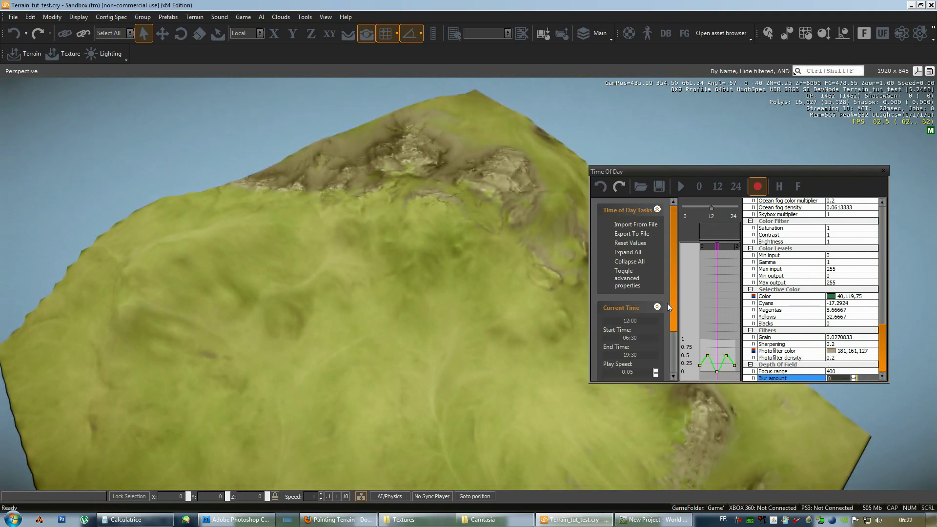
drag(669, 302, 671, 353)
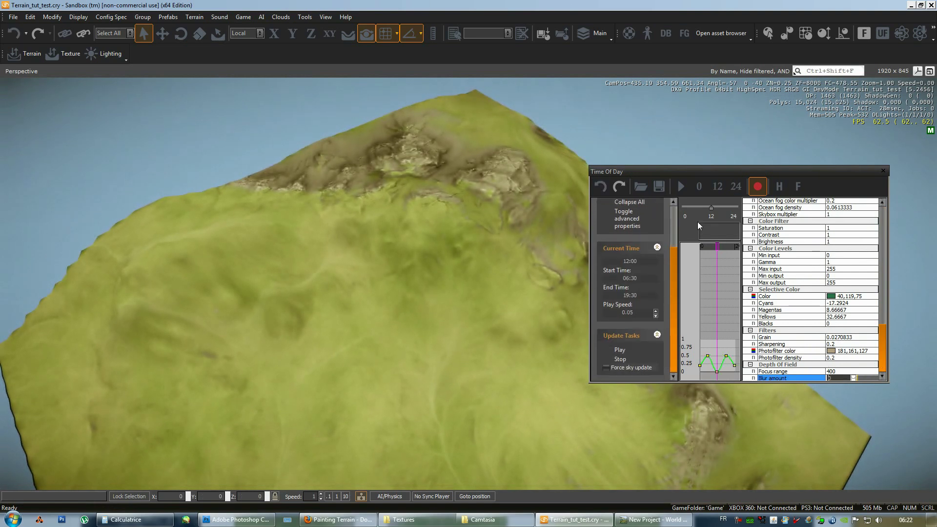
click(680, 186)
click(884, 172)
right_drag(565, 278, 562, 278)
click(195, 17)
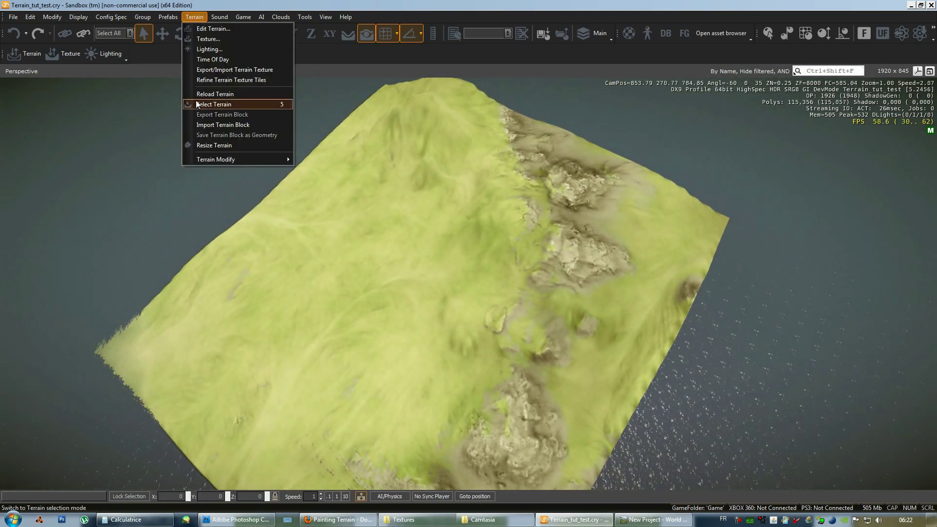
click(528, 232)
right_drag(528, 232, 399, 156)
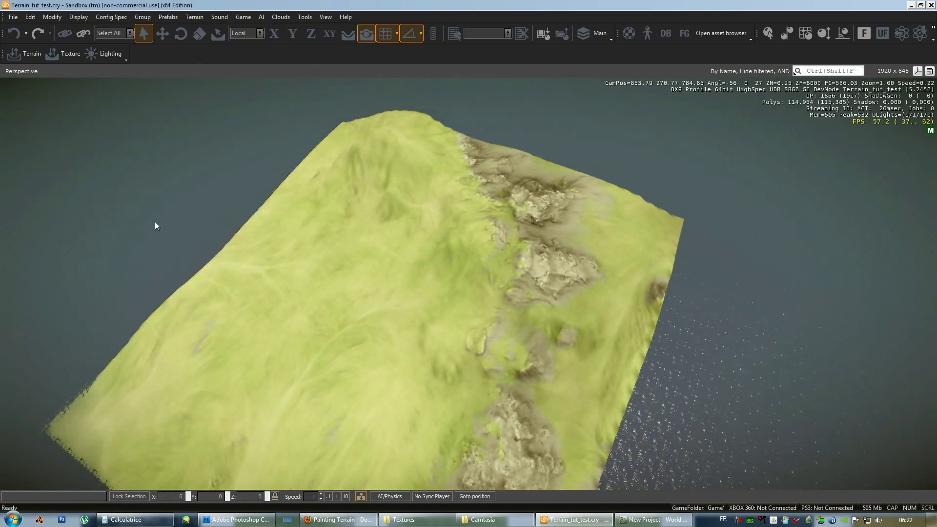
right_drag(485, 208, 572, 176)
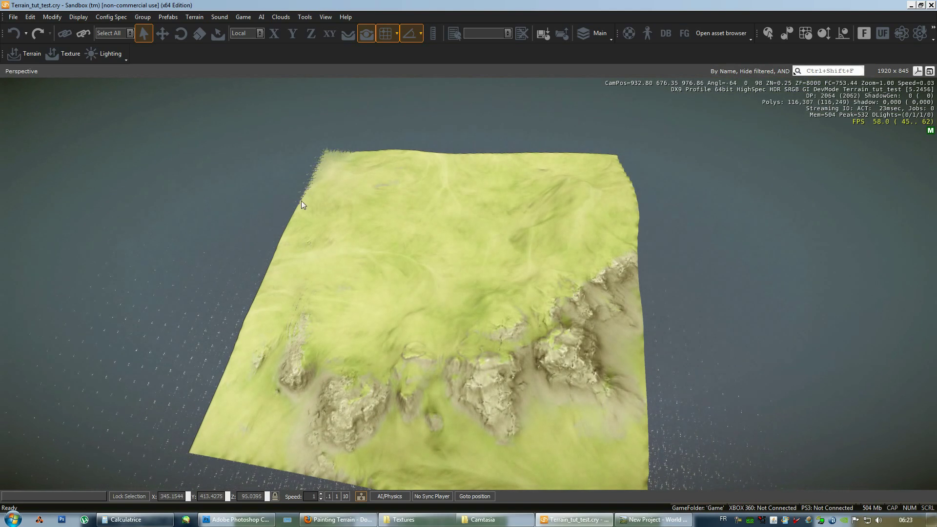
click(194, 17)
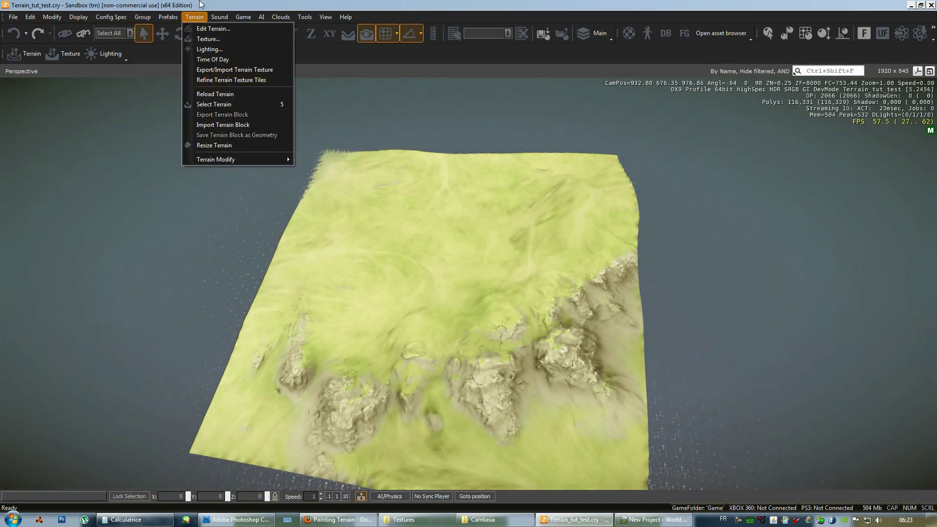
key(Escape)
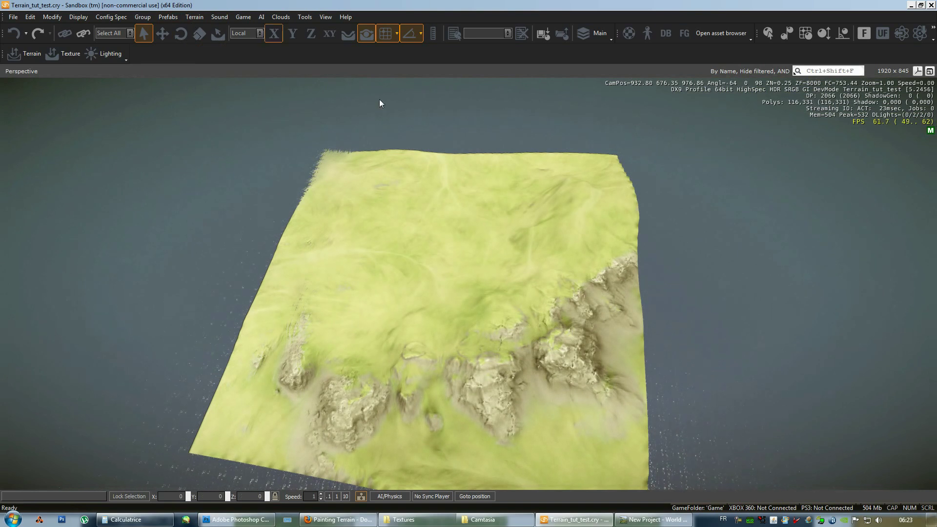
right_drag(379, 99, 509, 332)
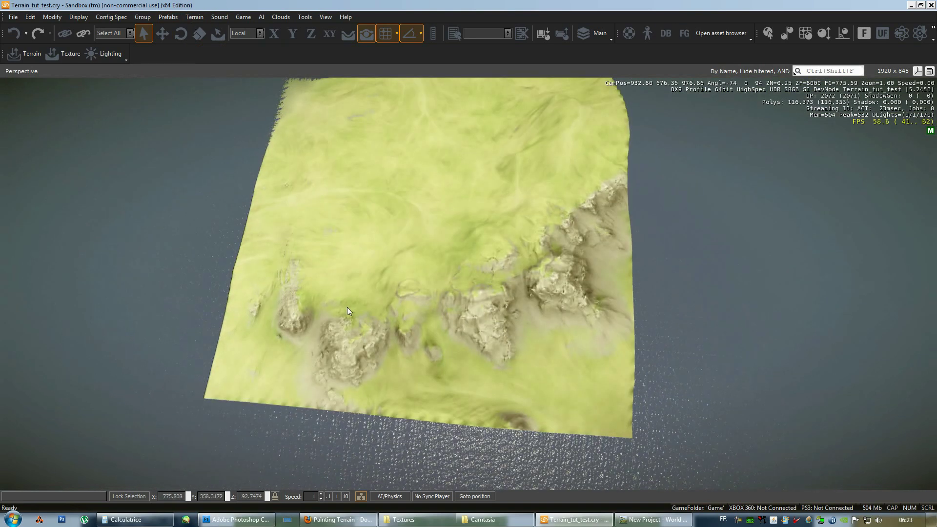
right_drag(347, 307, 347, 307)
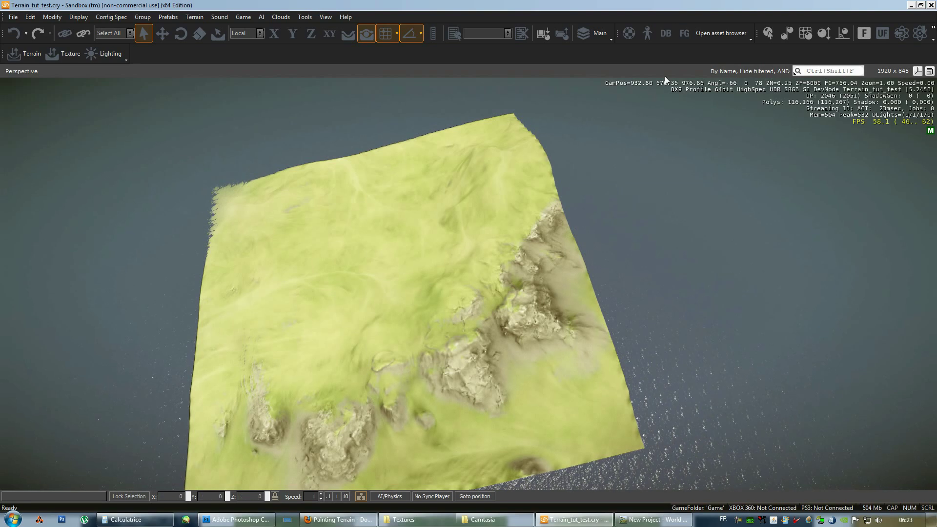
Generate the terrain surface texture at 2048 x 2048 and tilt the view slightly.
click(14, 17)
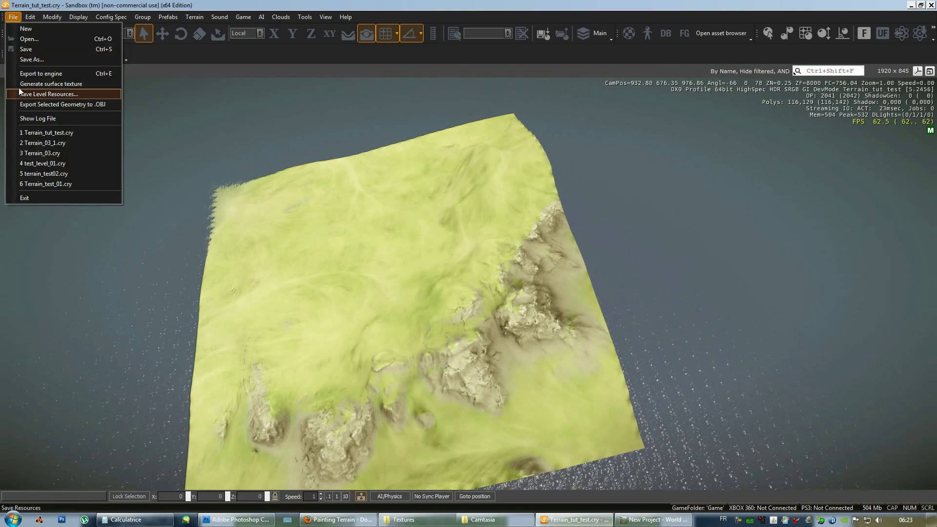
click(44, 83)
click(499, 209)
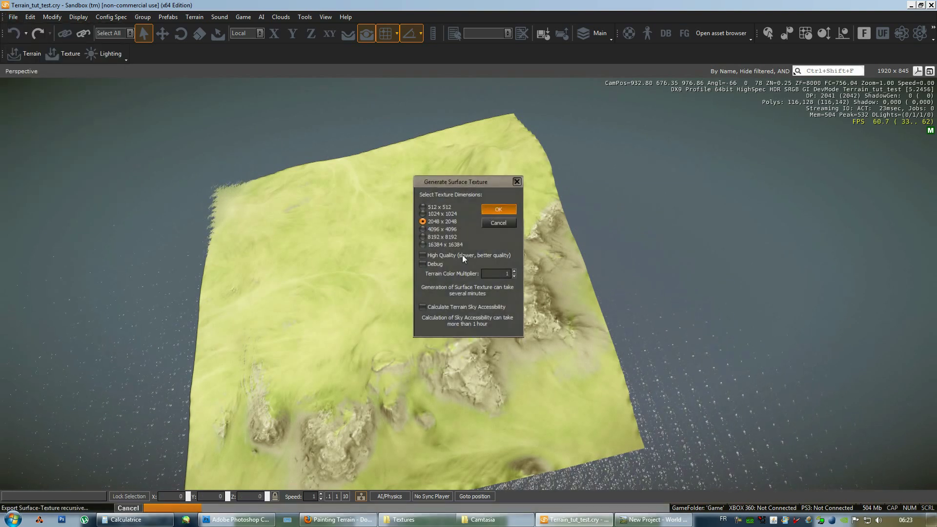
right_drag(419, 267, 417, 245)
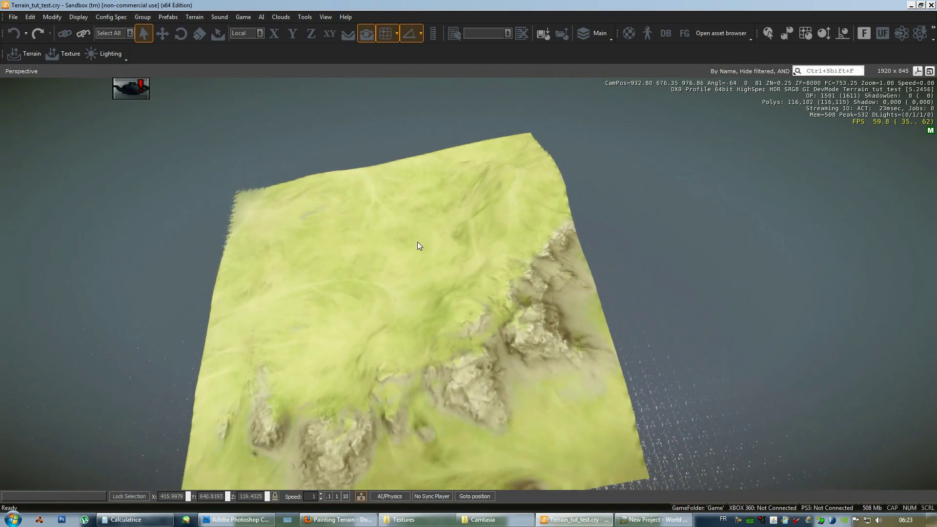
Show the Rollup Bar docked on the right, zoom in, and open the Terrain tools.
click(326, 14)
click(331, 41)
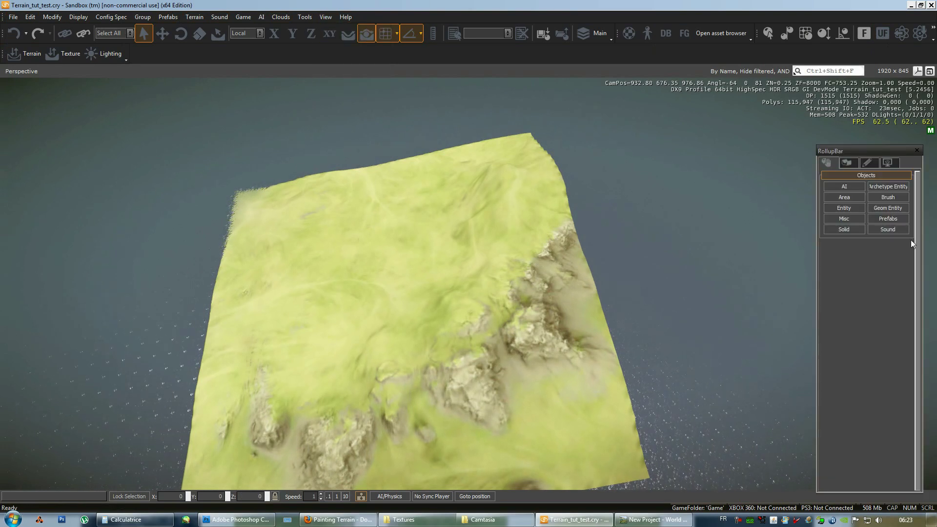
drag(875, 154, 924, 300)
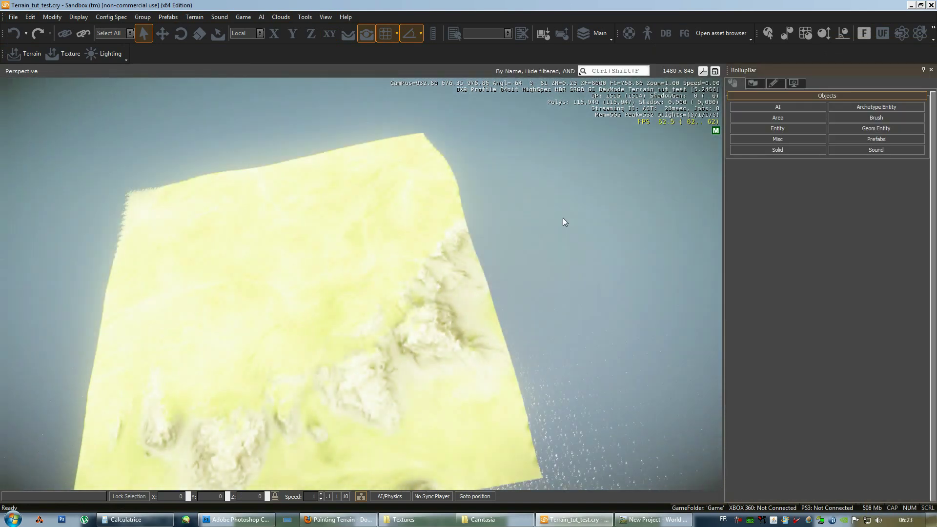
right_drag(563, 217, 547, 246)
scroll(547, 246, up, 3)
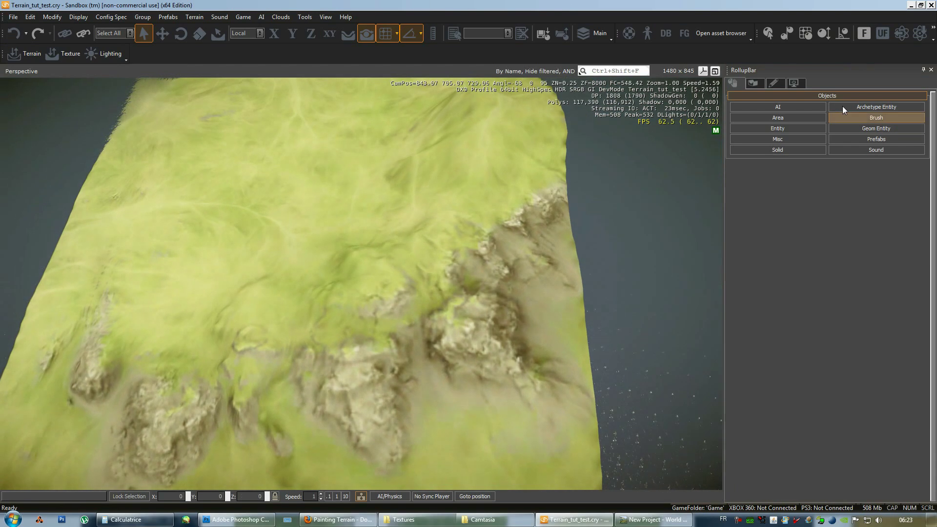
click(752, 83)
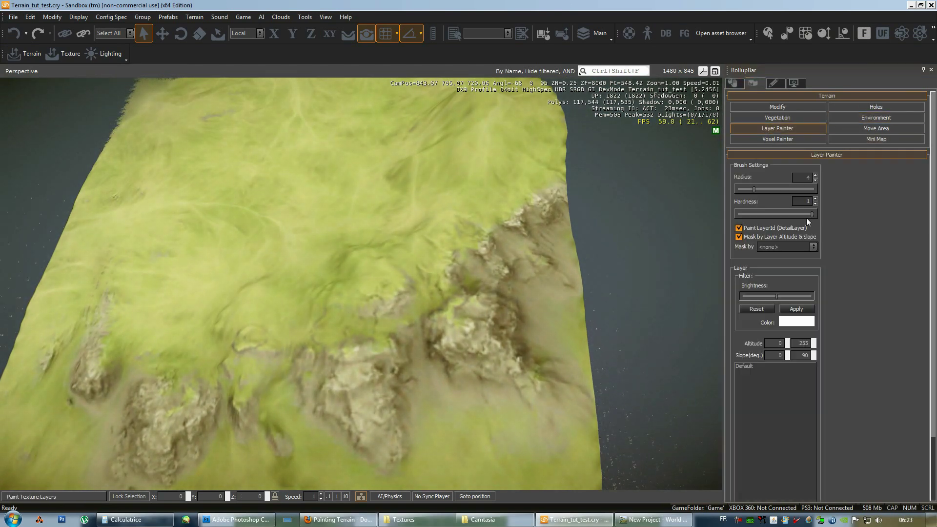
drag(932, 230, 933, 309)
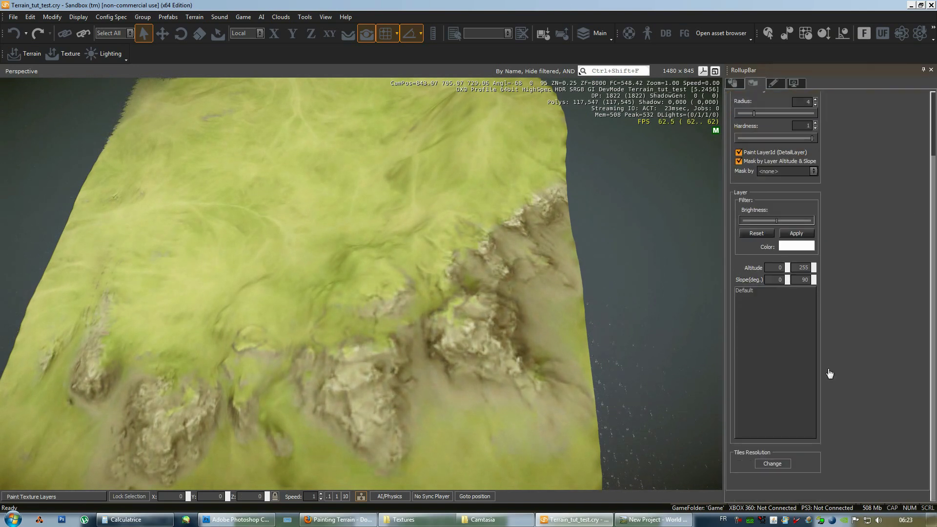
Start Tiles Resolution Change and set the first few terrain tiles to 512x512.
click(768, 466)
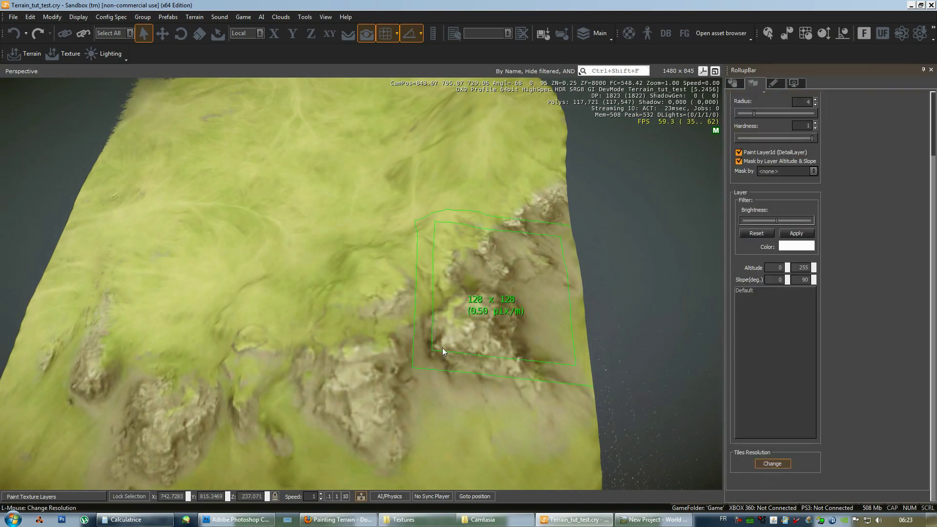
click(485, 178)
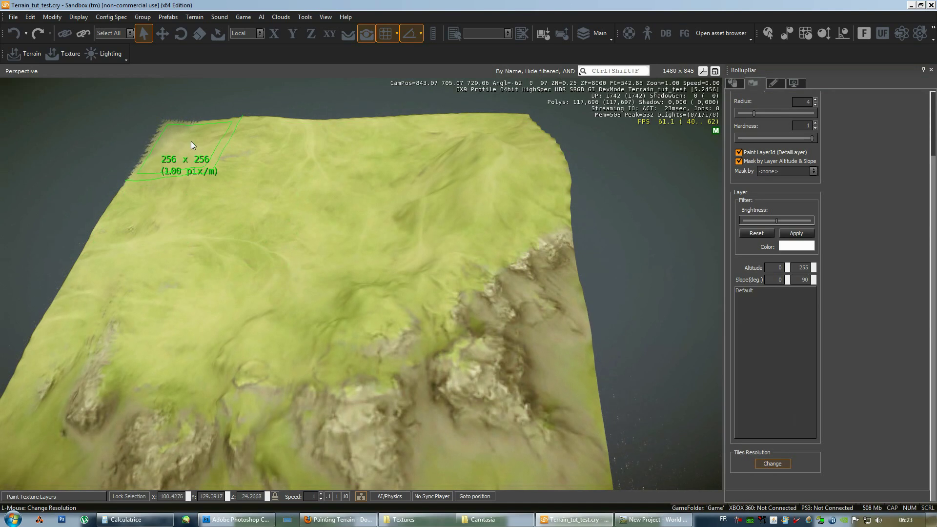
click(191, 141)
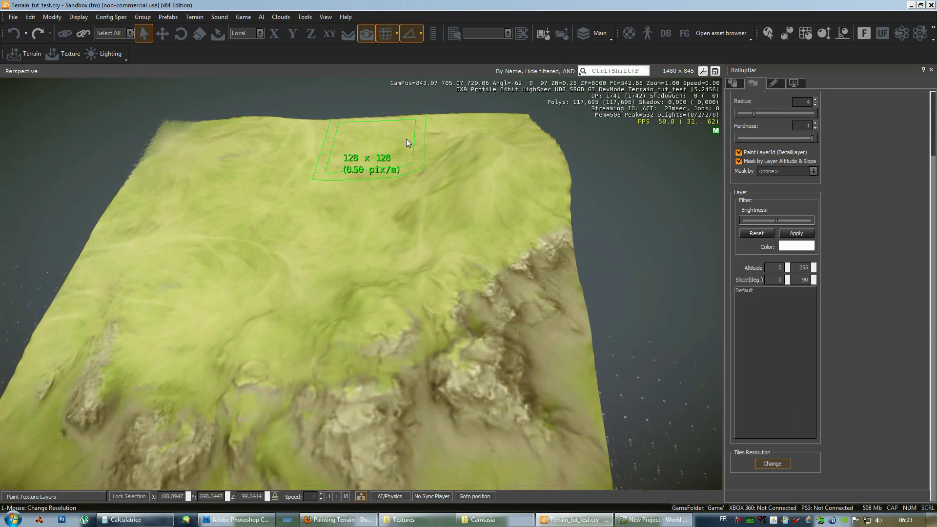
click(500, 134)
click(486, 246)
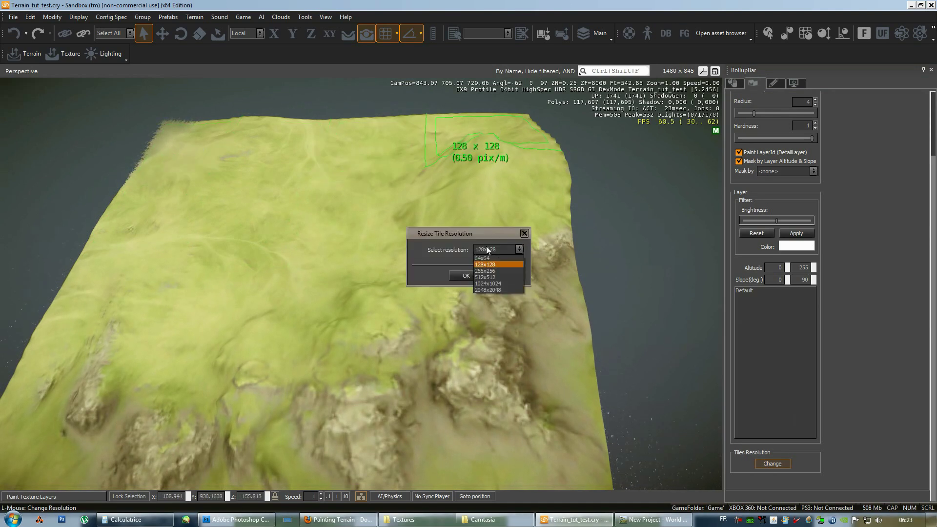
click(491, 278)
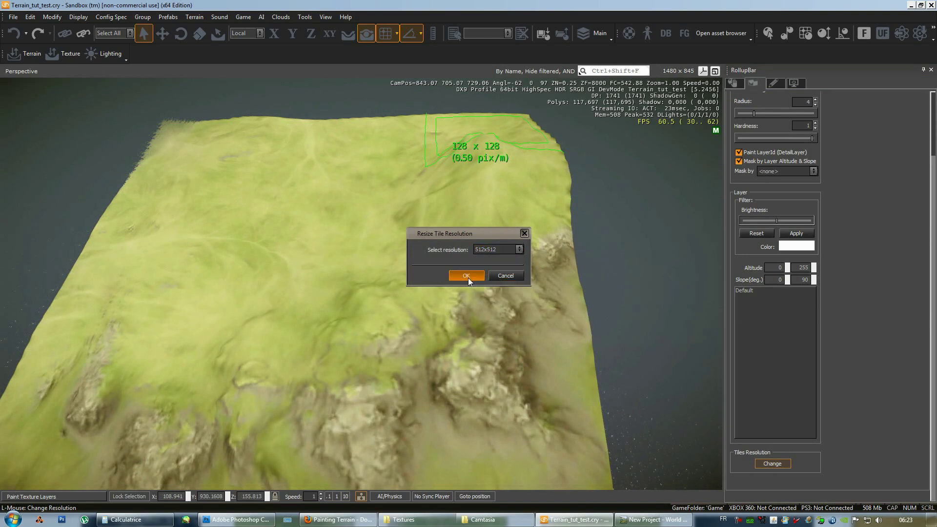
click(465, 274)
click(402, 137)
click(485, 250)
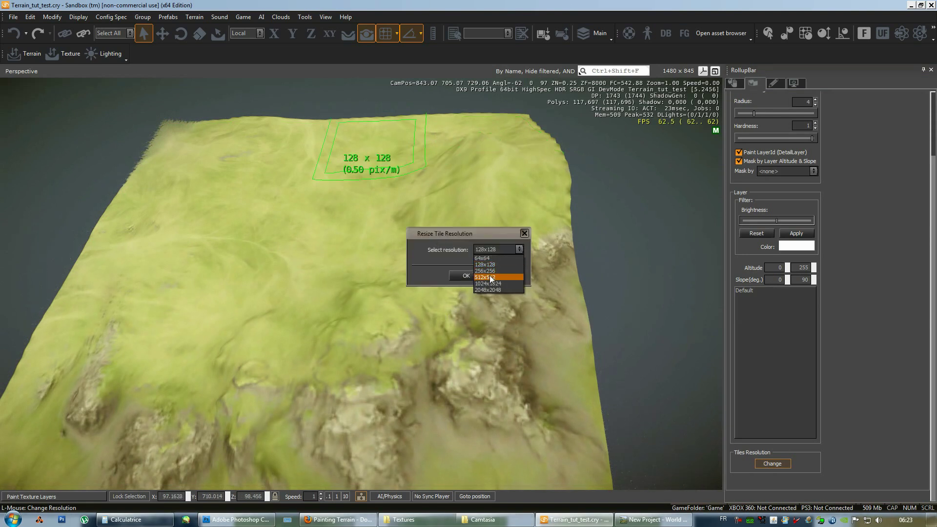
click(491, 278)
click(466, 275)
click(483, 180)
click(490, 250)
click(482, 272)
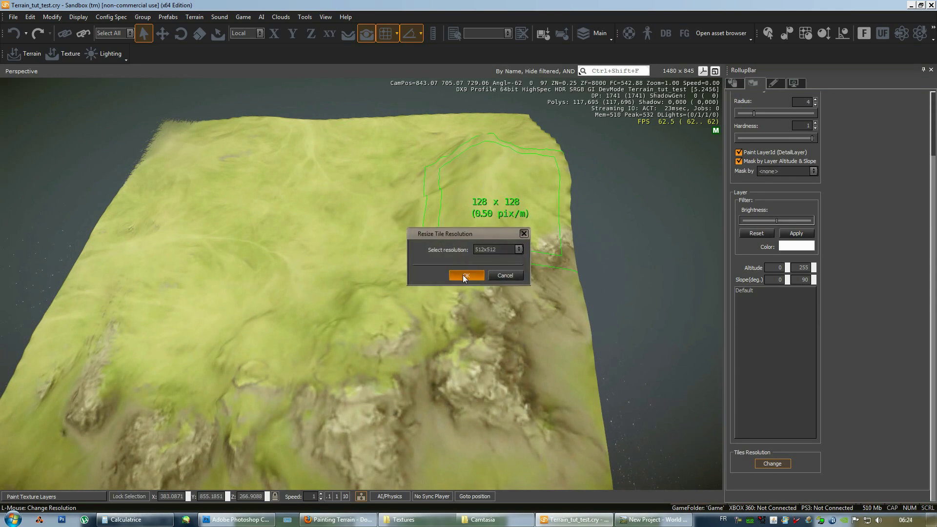
key(Return)
Resize the next batch of terrain tiles to 512x512.
click(395, 194)
click(477, 250)
click(488, 275)
click(465, 275)
click(257, 165)
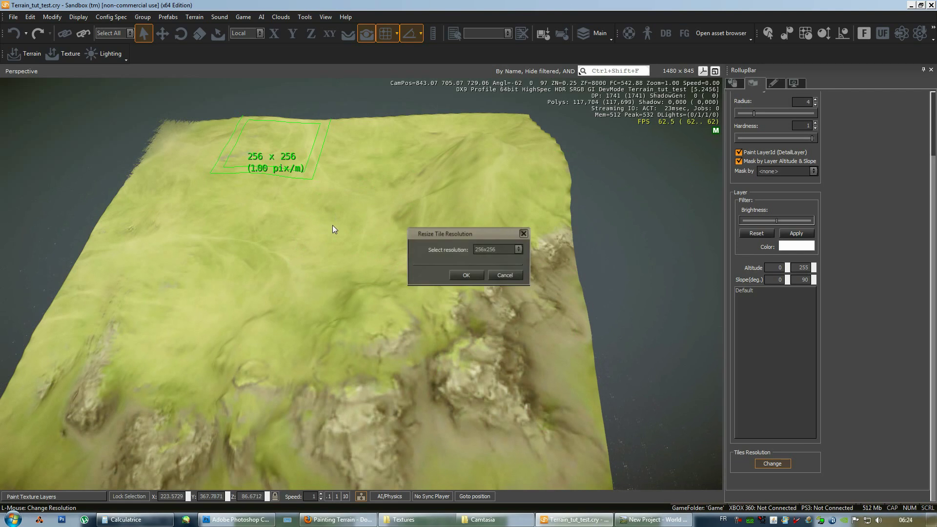
click(478, 249)
click(482, 278)
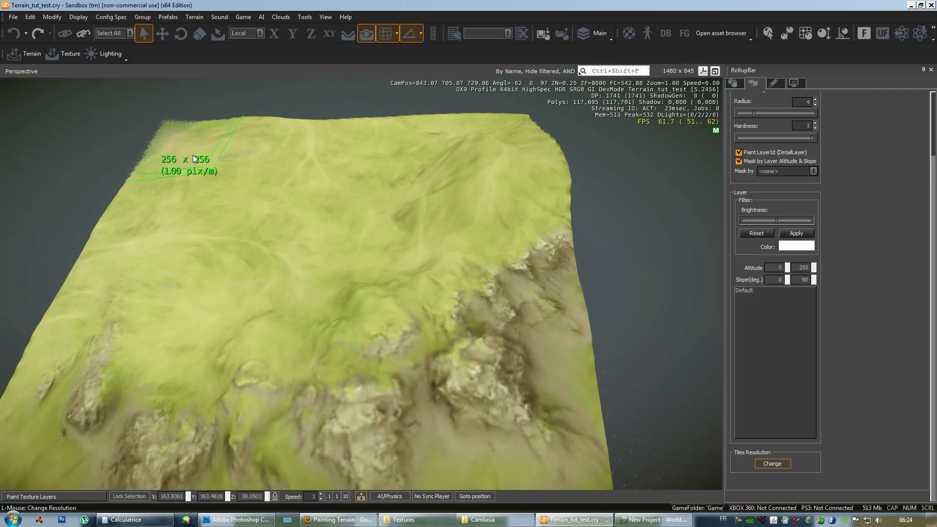
click(192, 154)
click(483, 249)
click(493, 277)
click(156, 209)
click(478, 250)
click(486, 278)
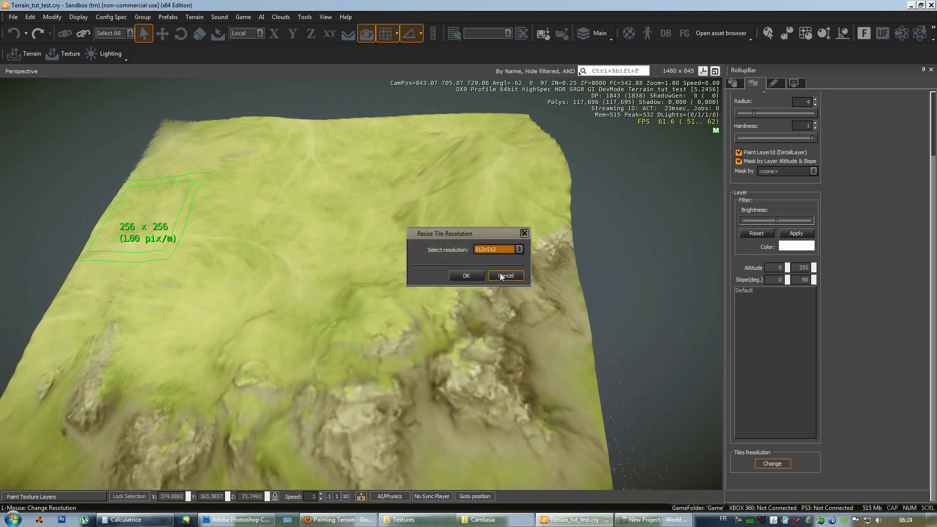
click(465, 274)
click(214, 220)
click(493, 249)
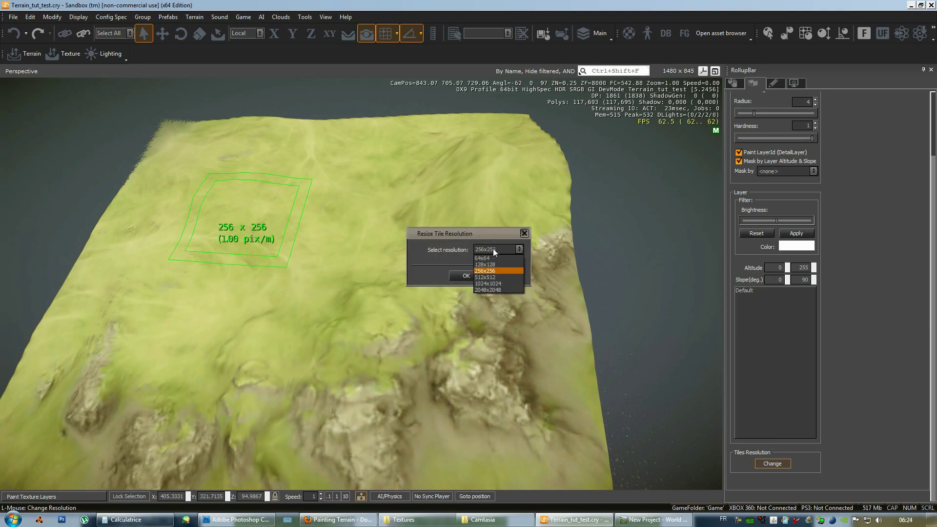
click(490, 276)
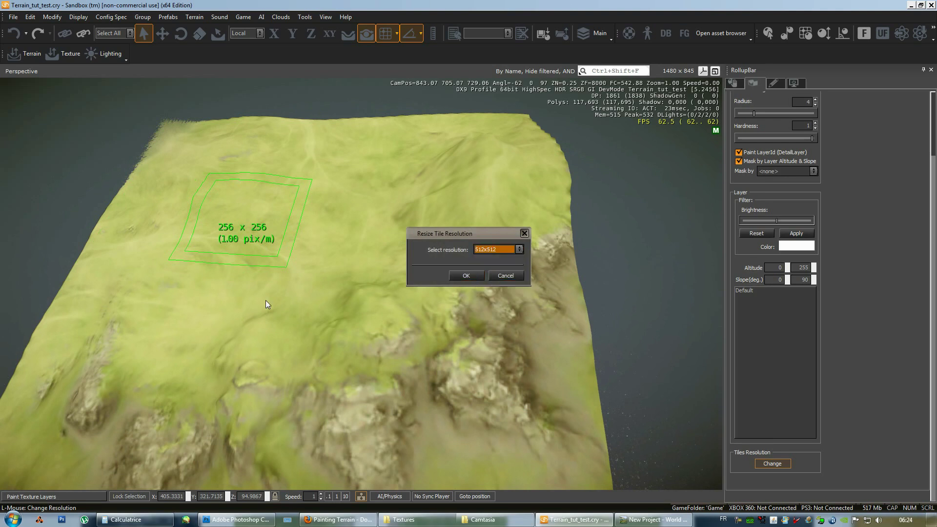
click(465, 275)
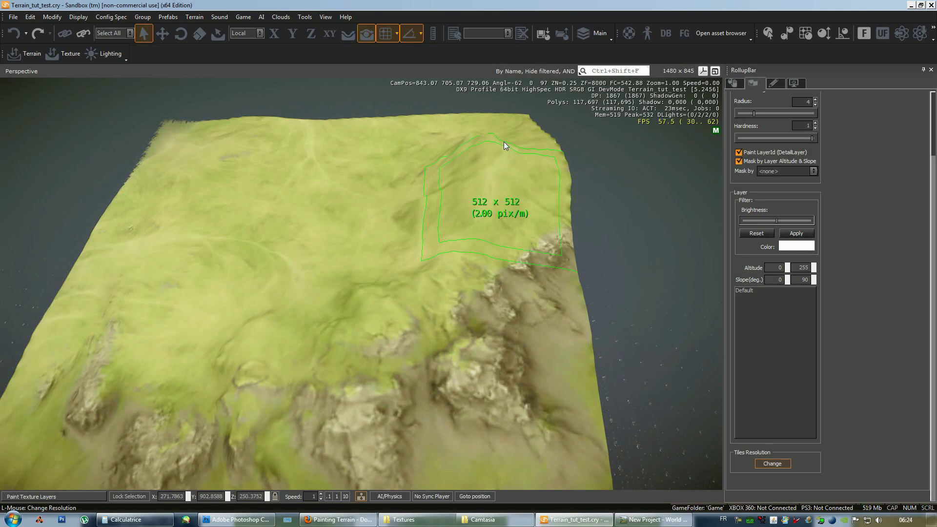
Set more tiles to 512x512, leaving one tile unchanged.
click(548, 310)
click(489, 252)
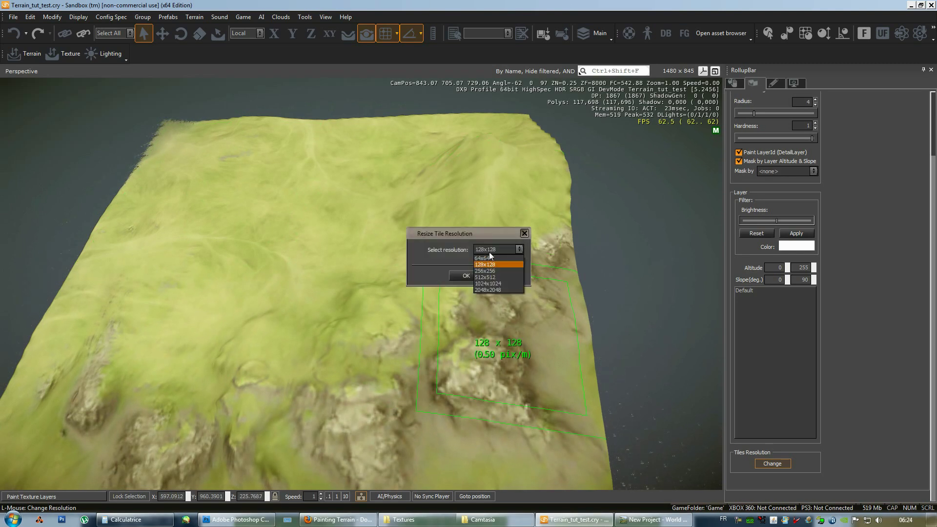
click(488, 264)
click(466, 275)
click(369, 329)
click(490, 250)
click(483, 270)
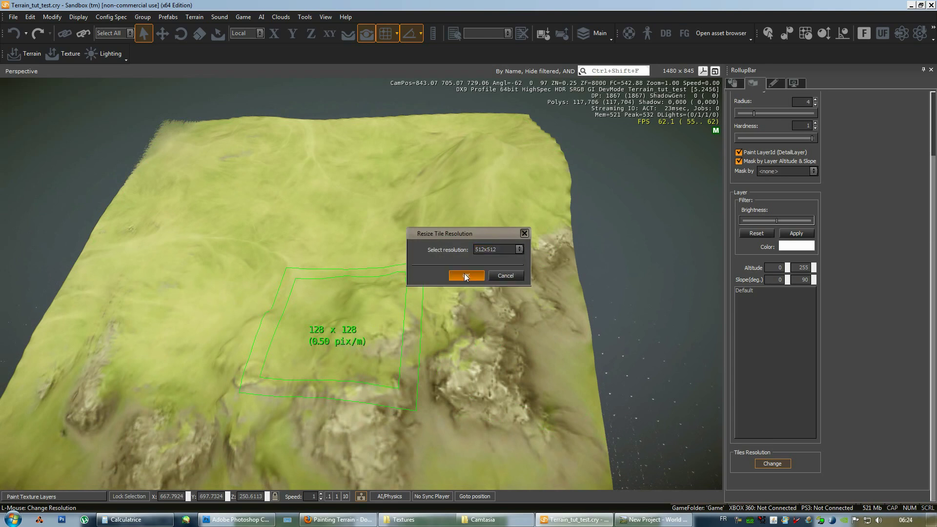
click(464, 276)
click(210, 306)
click(474, 248)
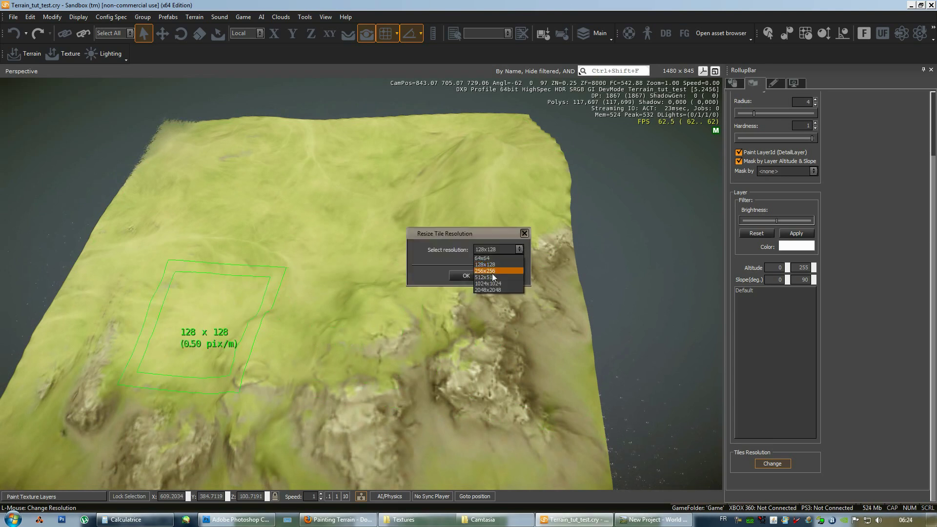
click(494, 276)
click(466, 276)
click(105, 301)
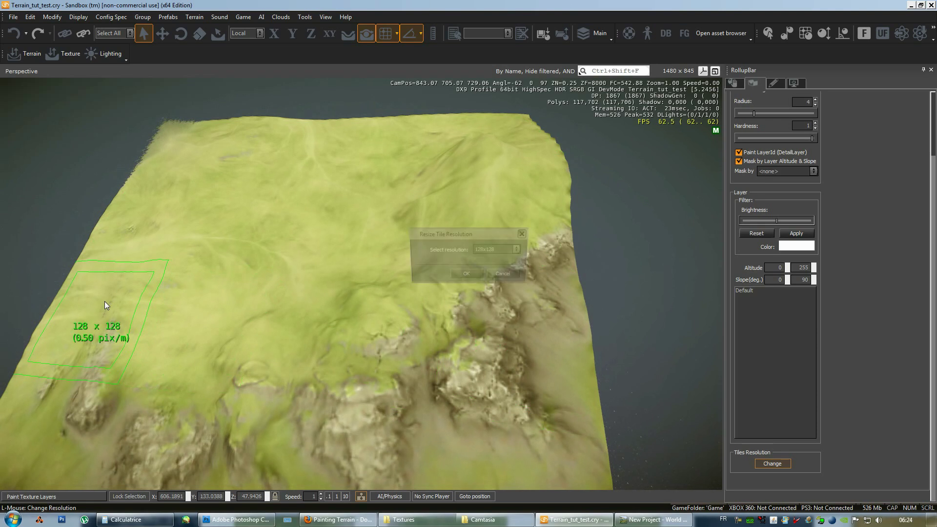
click(487, 248)
click(487, 279)
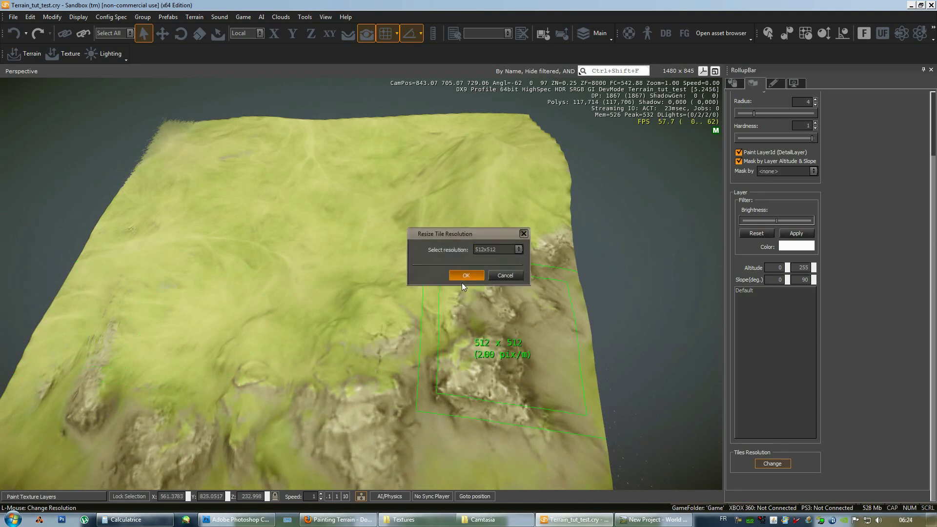
right_drag(470, 282, 475, 269)
click(253, 158)
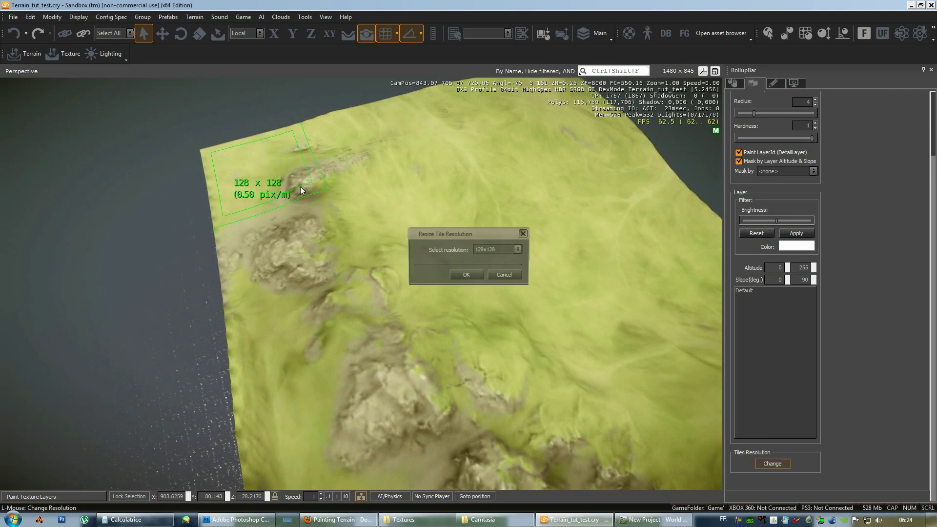
click(506, 253)
click(511, 279)
click(461, 276)
Raise the remaining rocky-coast tiles, including the 128 x 128 one, to 512x512.
right_drag(663, 325, 414, 237)
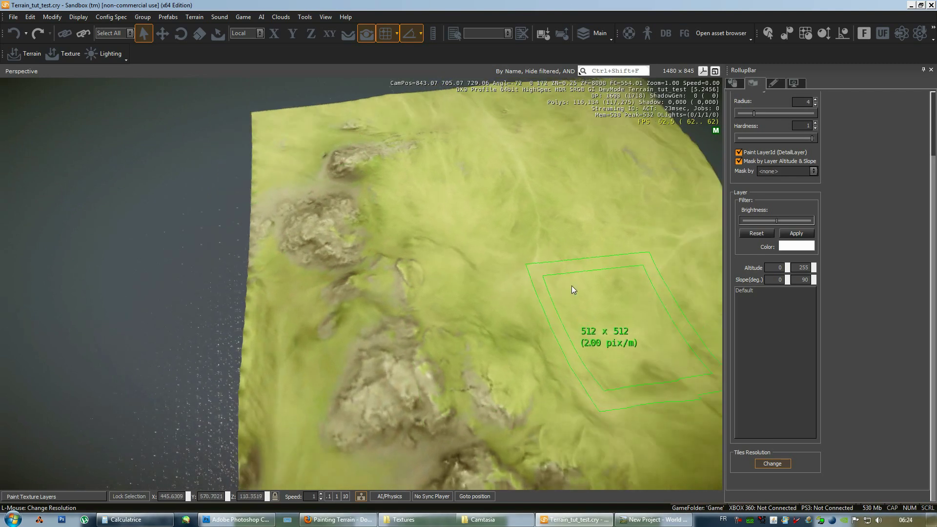
click(348, 233)
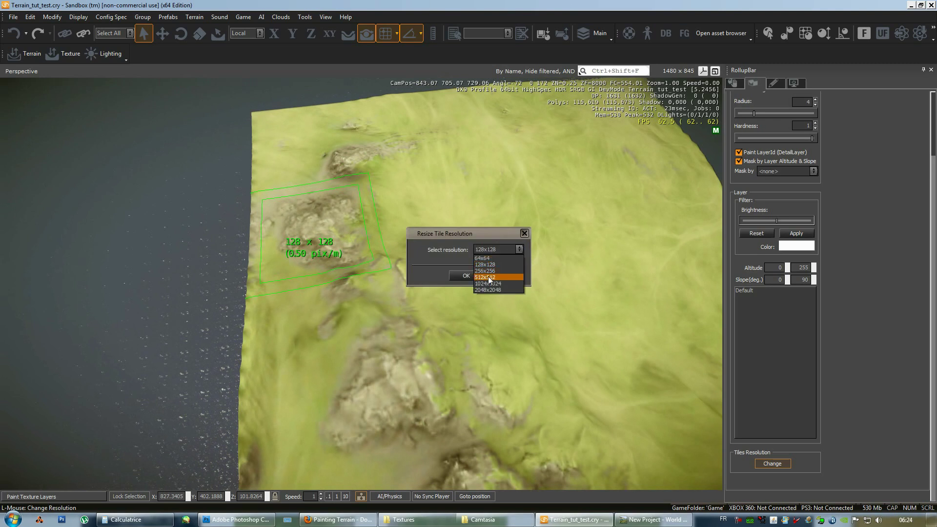
click(488, 276)
click(455, 277)
mouse_move(454, 276)
right_down()
mouse_move(356, 223)
mouse_move(436, 239)
right_up()
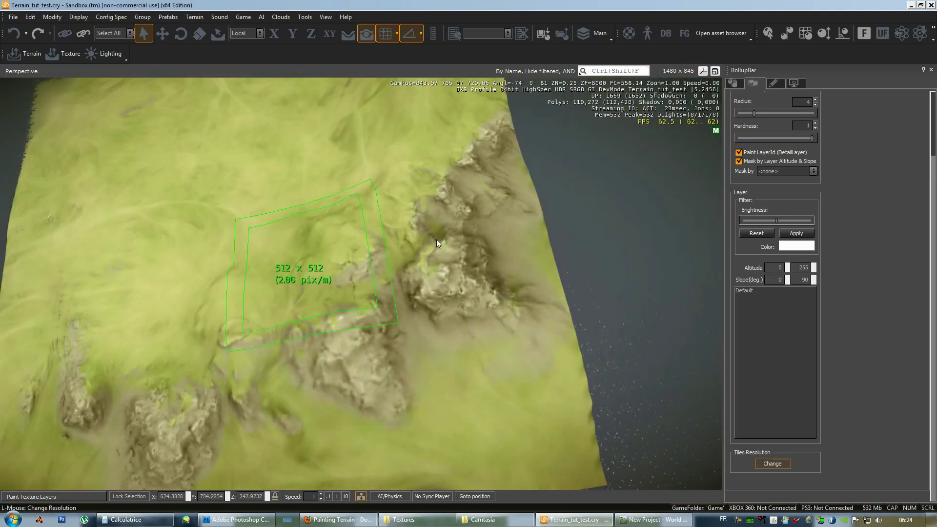
click(524, 203)
click(465, 276)
right_drag(537, 346, 455, 344)
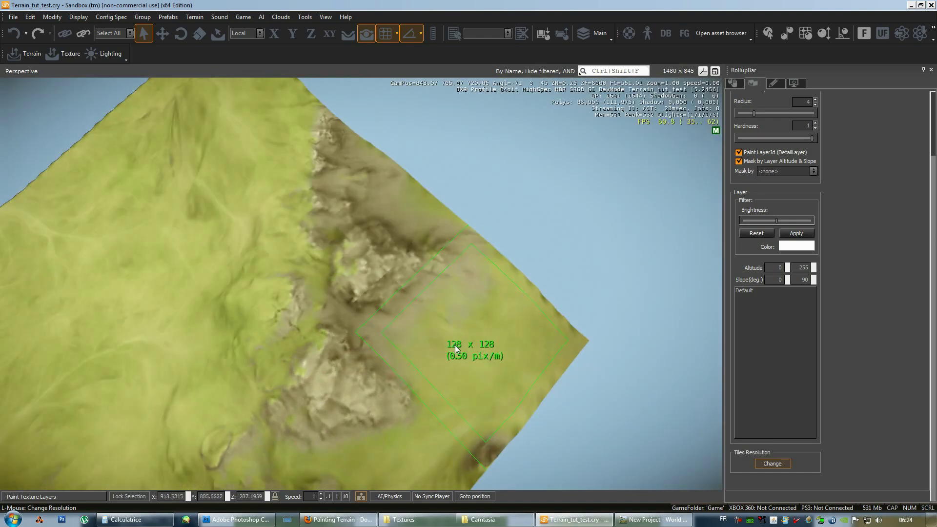
click(455, 345)
click(483, 253)
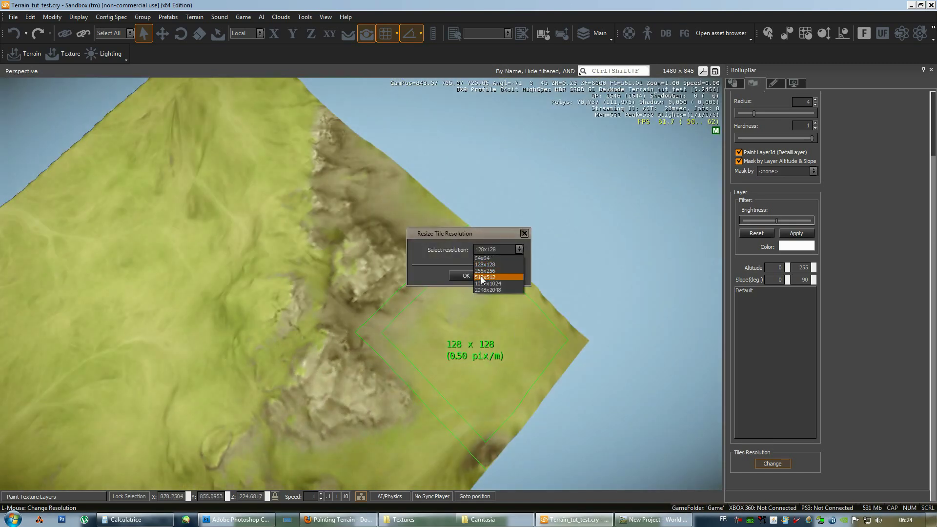
click(484, 272)
click(334, 387)
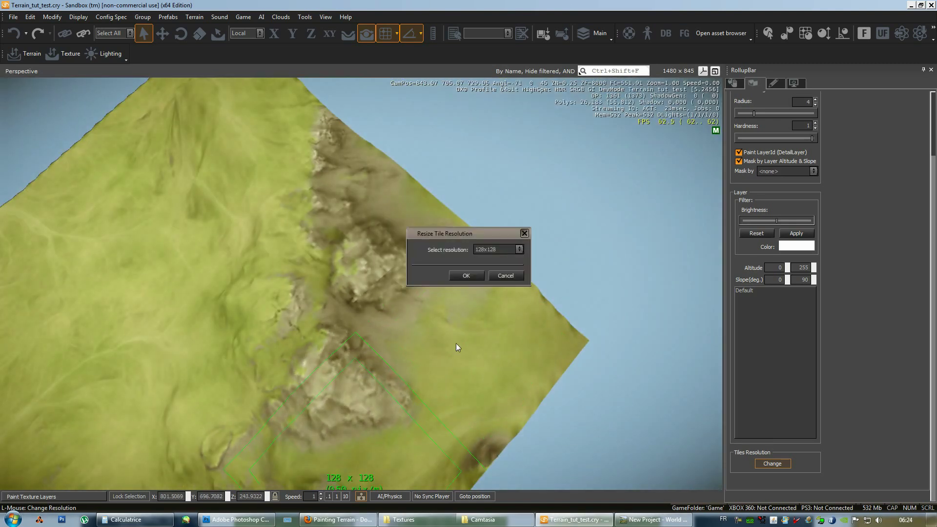
click(484, 249)
click(484, 284)
mouse_move(503, 268)
right_down()
mouse_move(449, 284)
mouse_move(455, 298)
mouse_move(535, 285)
right_up()
click(535, 284)
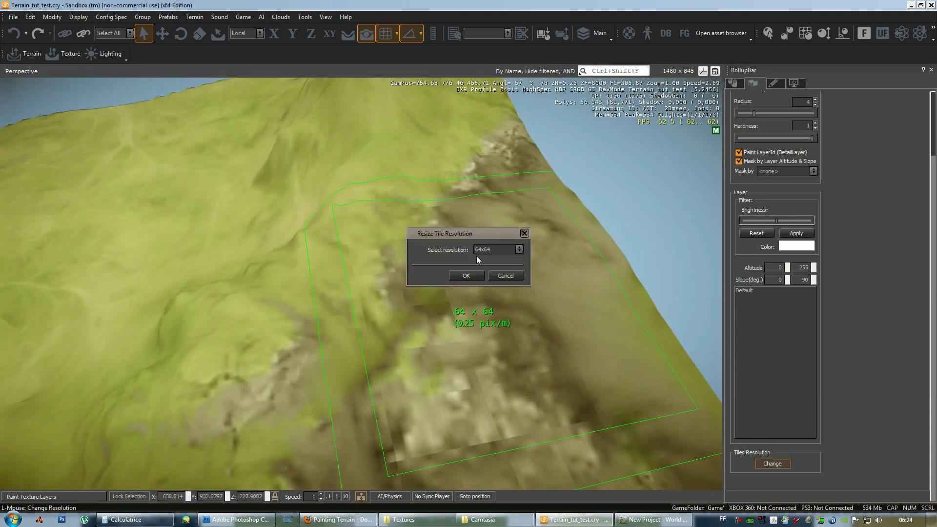
click(483, 248)
click(464, 286)
click(466, 276)
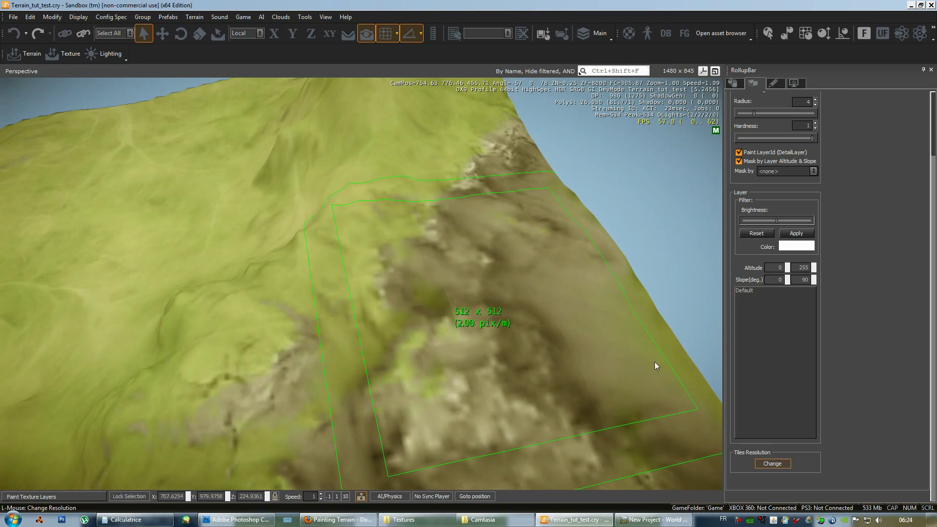
right_drag(576, 344, 449, 325)
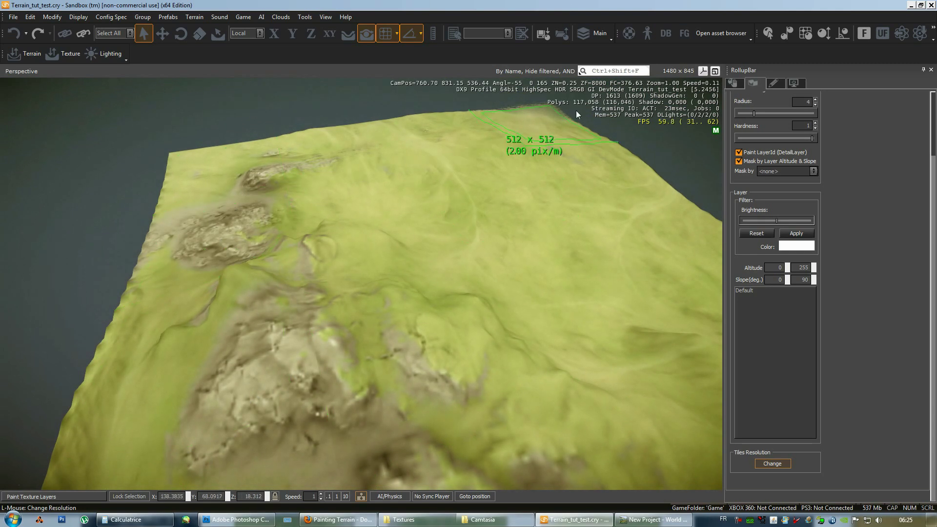
mouse_move(584, 110)
right_down()
mouse_move(559, 197)
mouse_move(476, 135)
right_up()
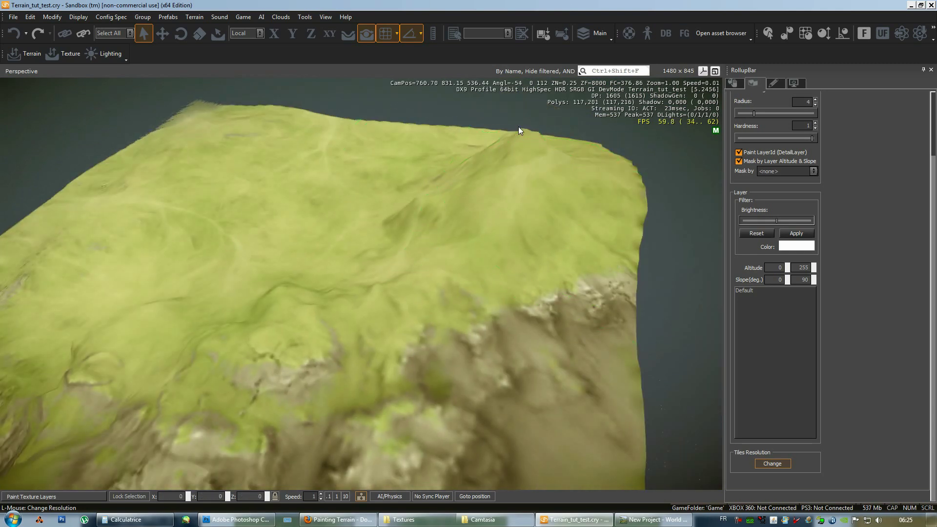
Generate a new 2048 x 2048 surface texture and fly over the terrain to survey it.
click(13, 16)
click(30, 79)
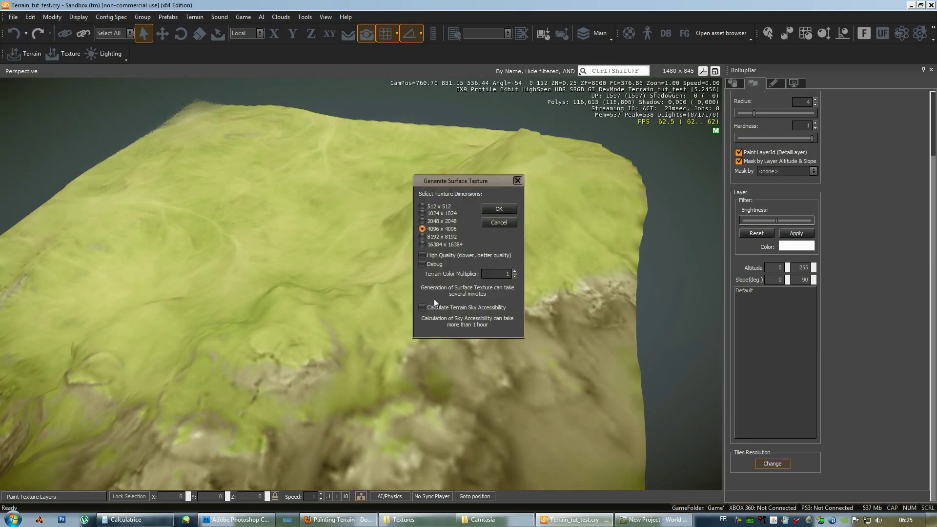
click(445, 221)
click(502, 210)
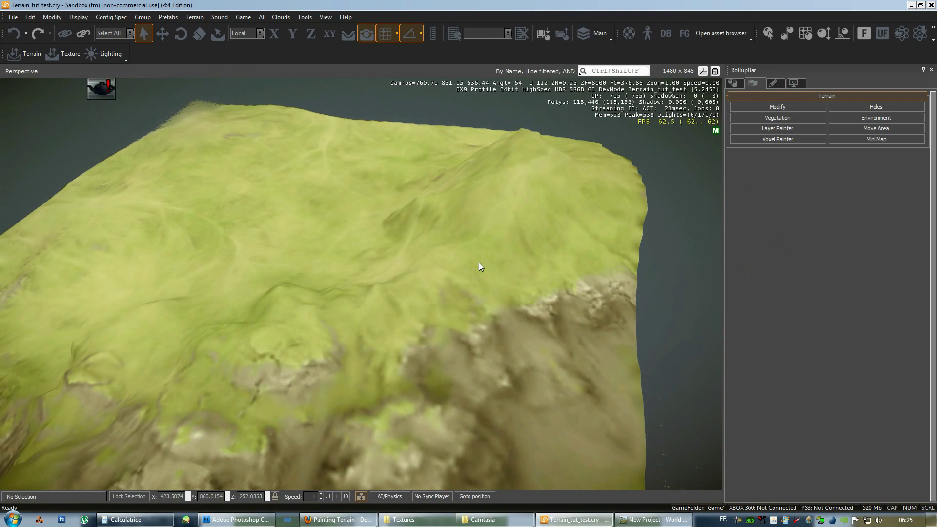
right_drag(537, 247, 515, 242)
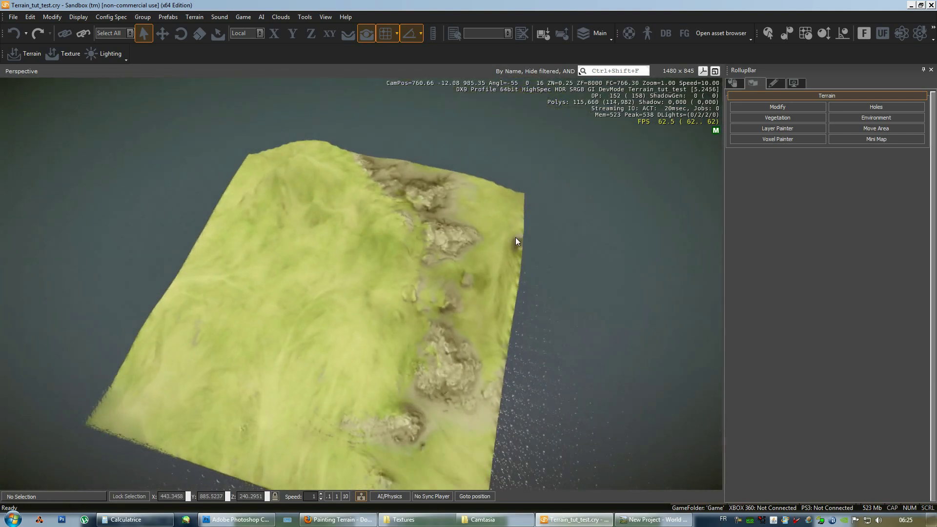
key(w)
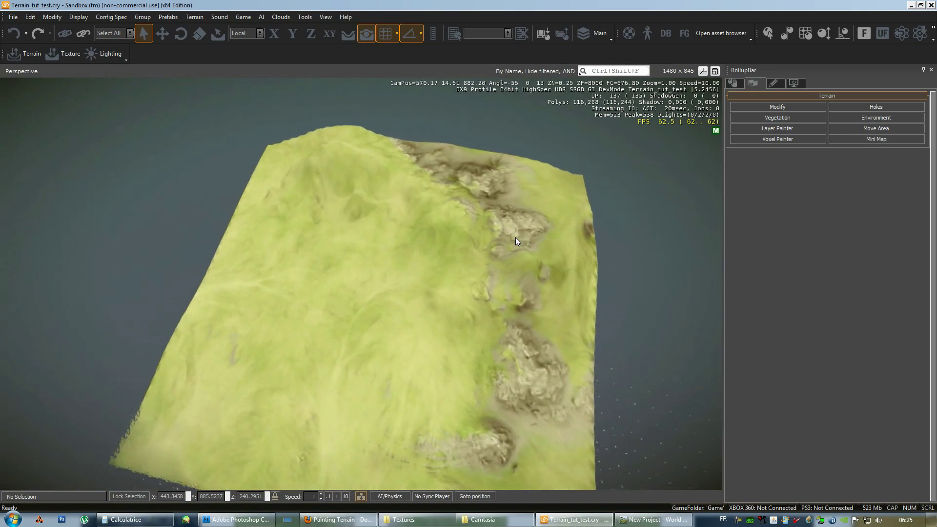
key(w)
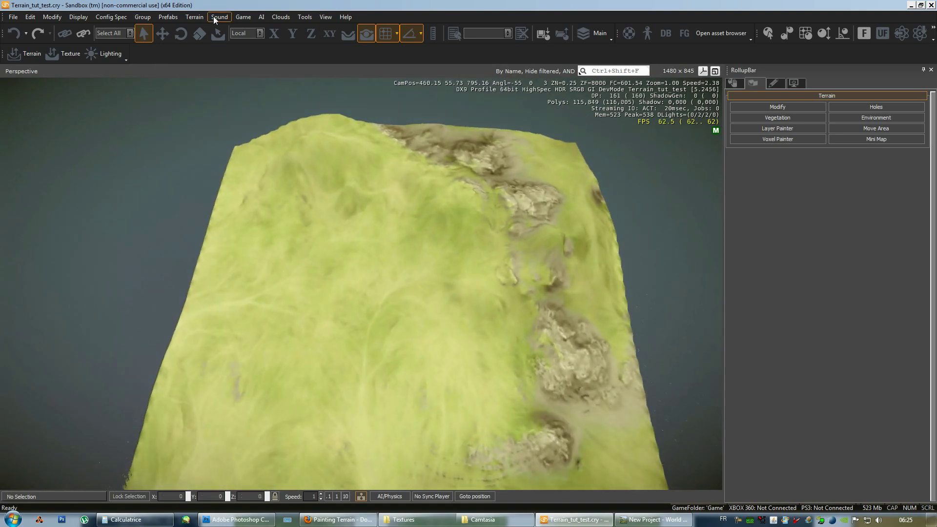
Import Terrain_tut_Diffuse.bmp into the terrain texture tiles from Refine Terrain Texture Tiles.
click(201, 16)
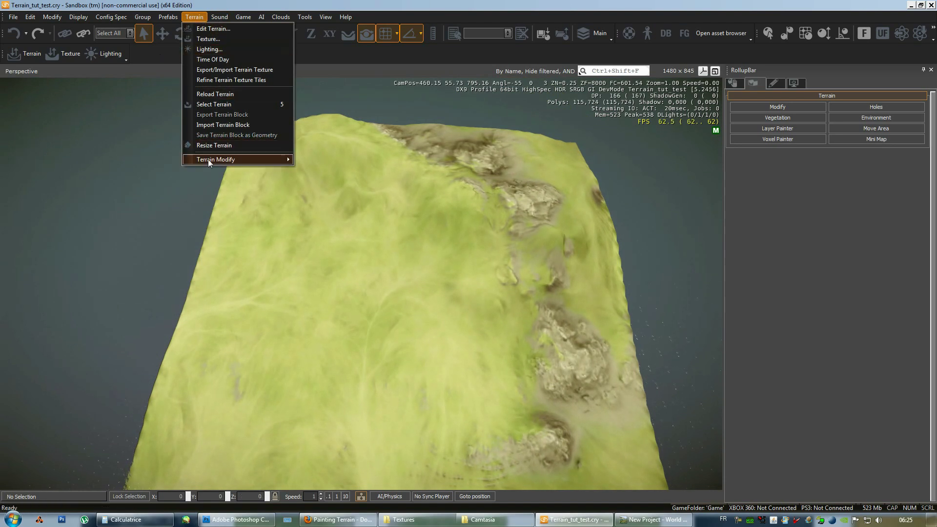
mouse_move(217, 159)
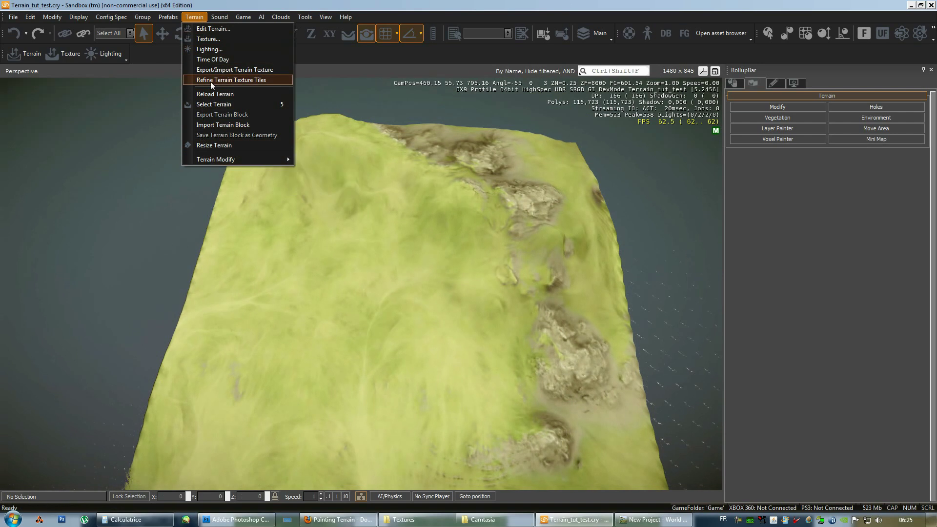
click(212, 71)
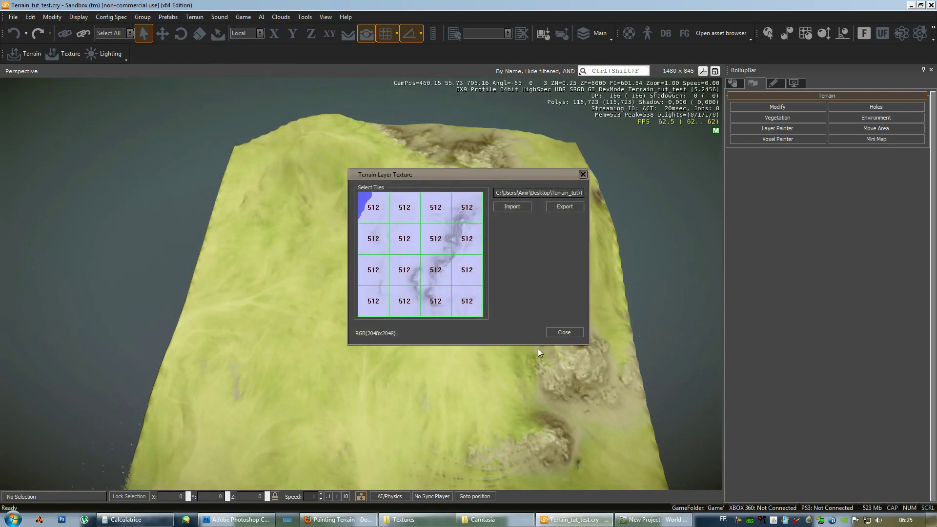
click(499, 209)
click(531, 210)
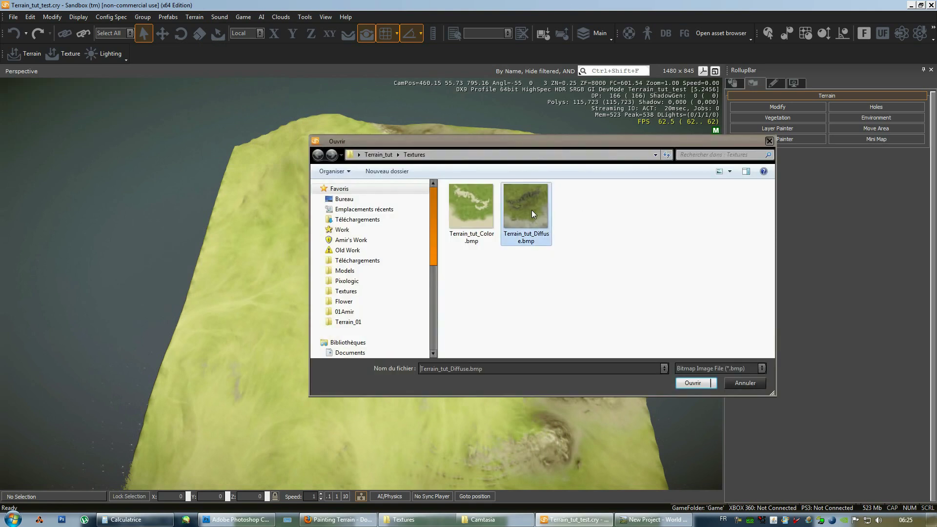
click(690, 385)
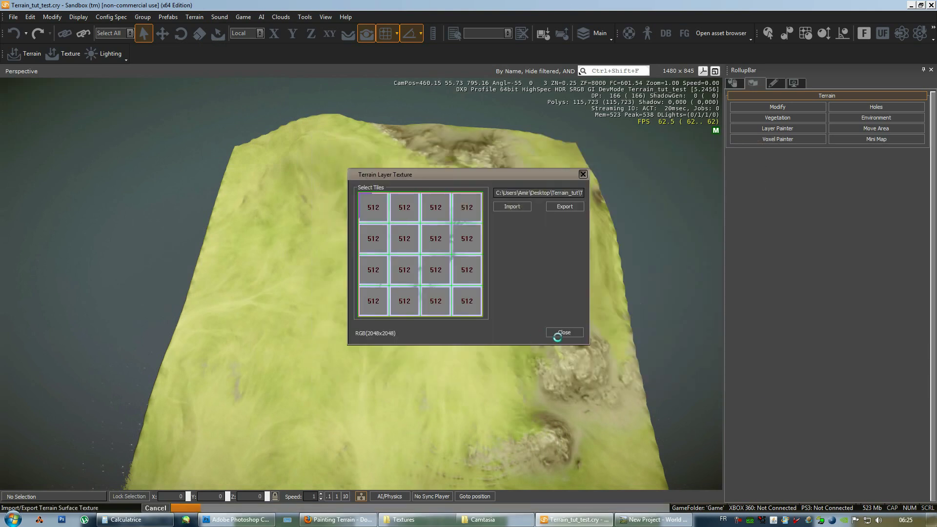
click(560, 333)
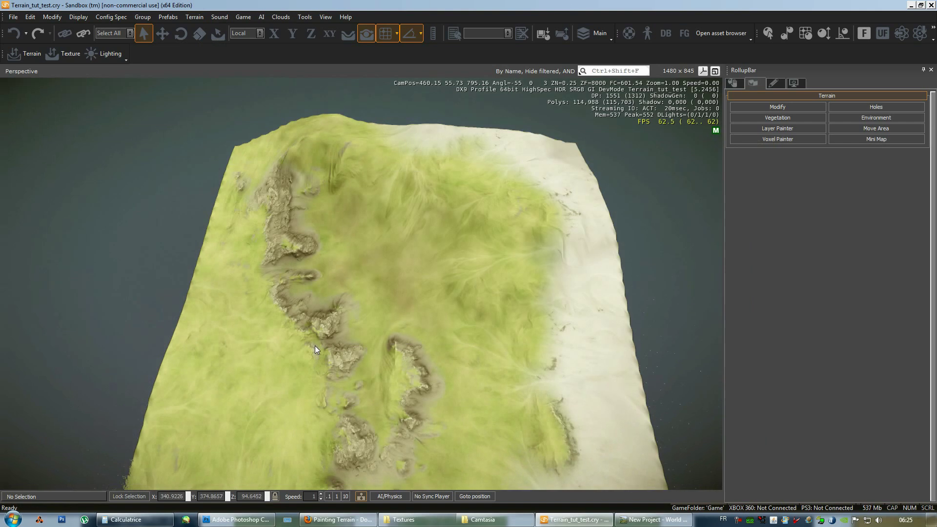
right_drag(476, 269, 475, 269)
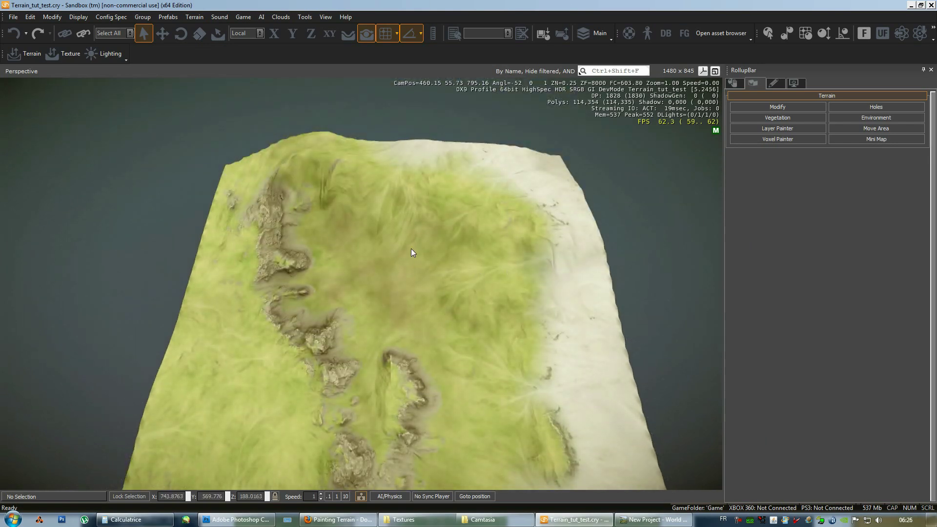
right_drag(512, 320, 510, 322)
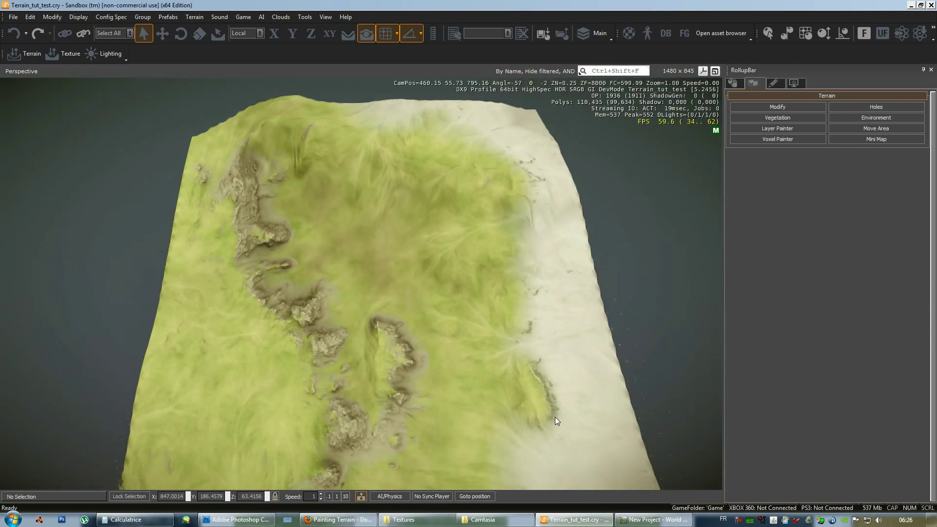
right_drag(555, 416, 297, 282)
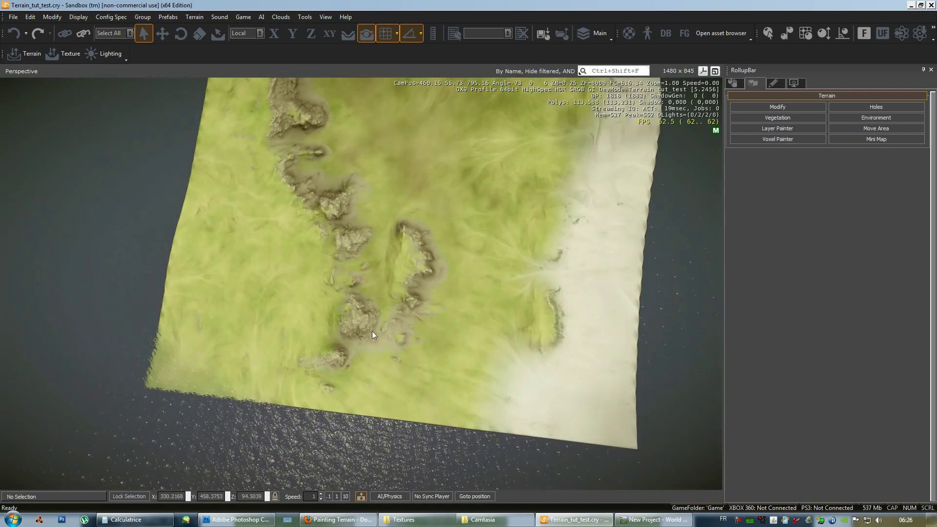
mouse_move(621, 418)
right_down()
mouse_move(457, 372)
mouse_move(159, 151)
right_up()
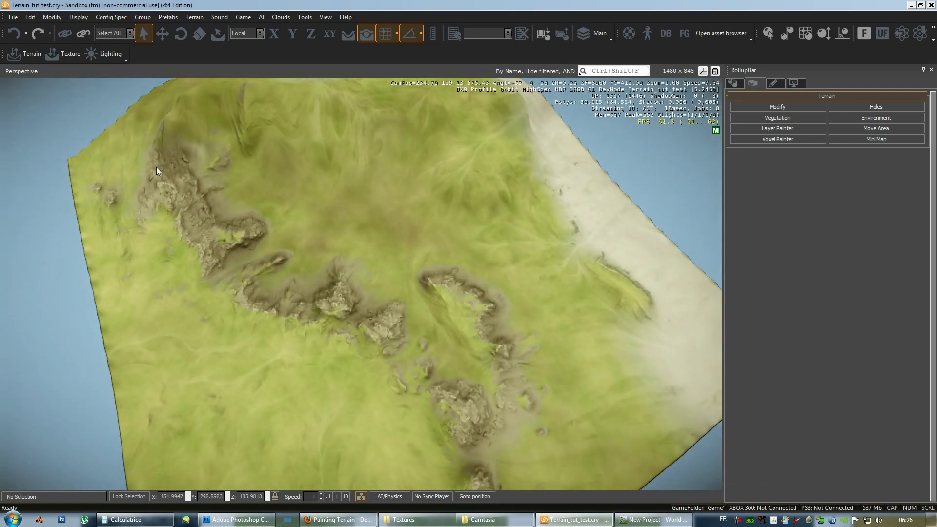
right_drag(512, 409, 354, 262)
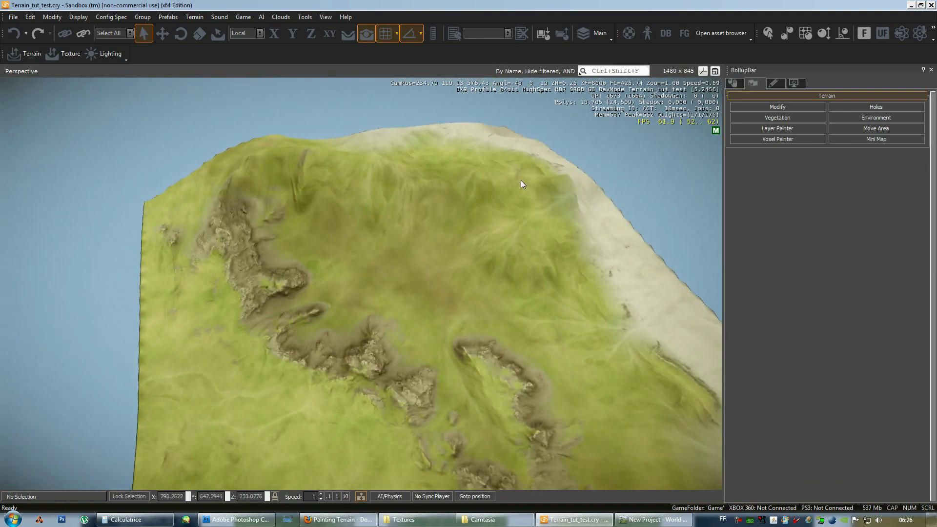
right_drag(402, 202, 367, 151)
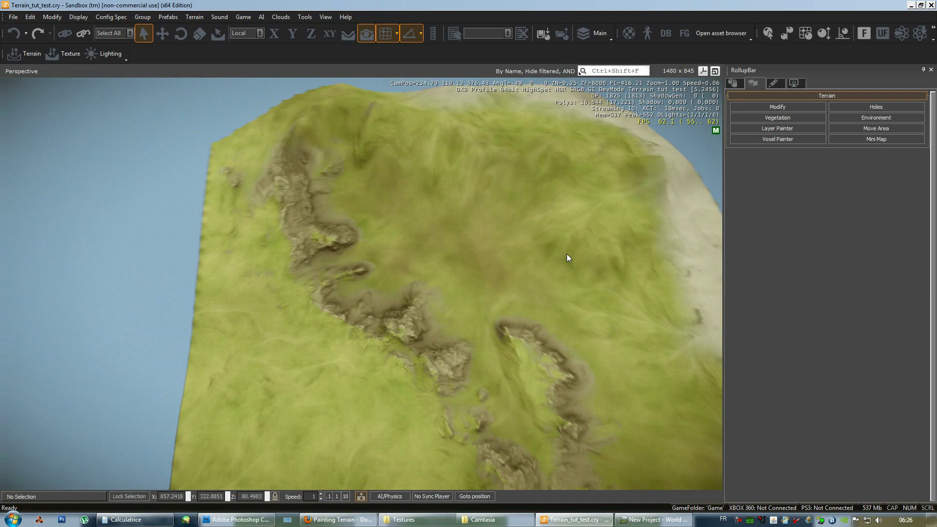
right_drag(590, 254, 567, 258)
key(d)
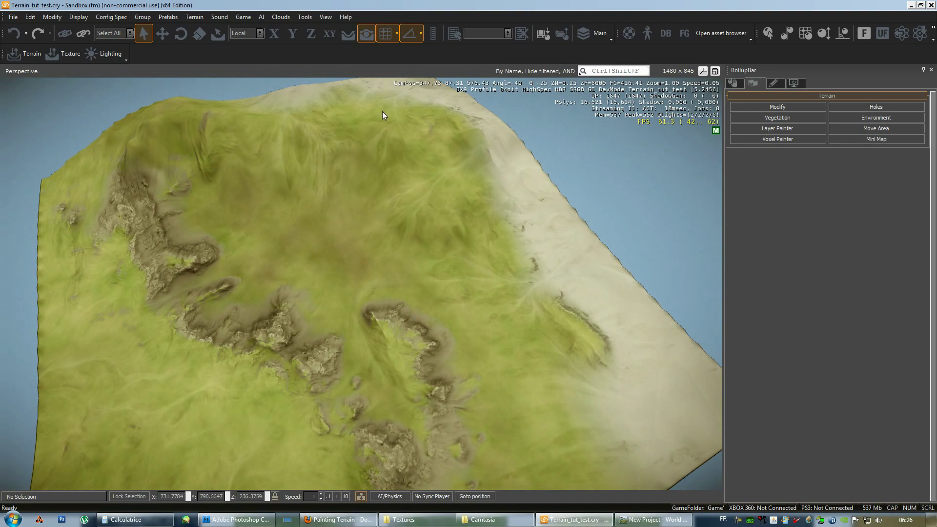
mouse_move(338, 519)
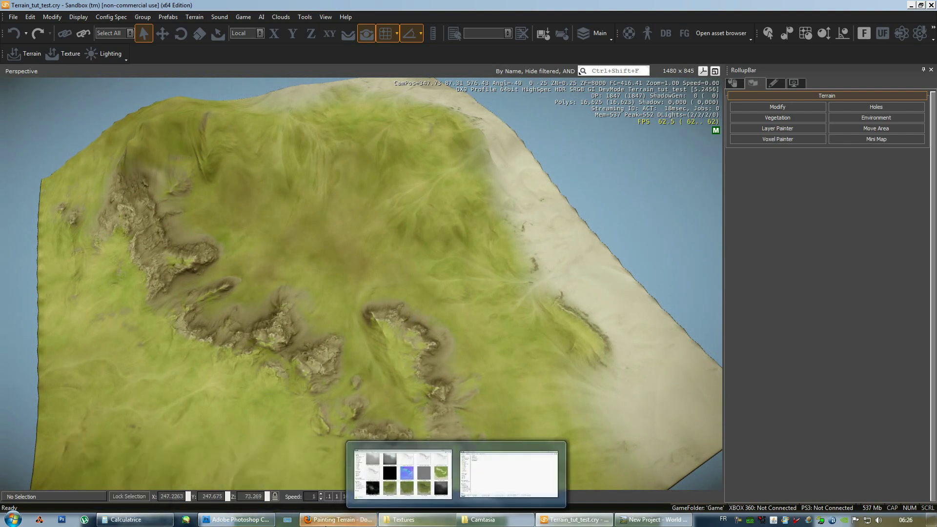
Select all of the diffuse texture, rotate it 90° clockwise, and return to Sandbox.
click(235, 519)
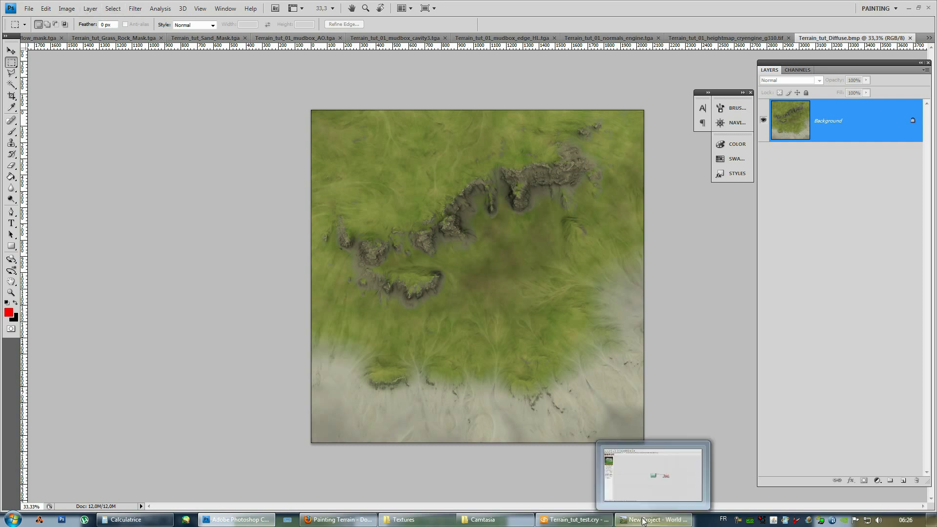
click(599, 521)
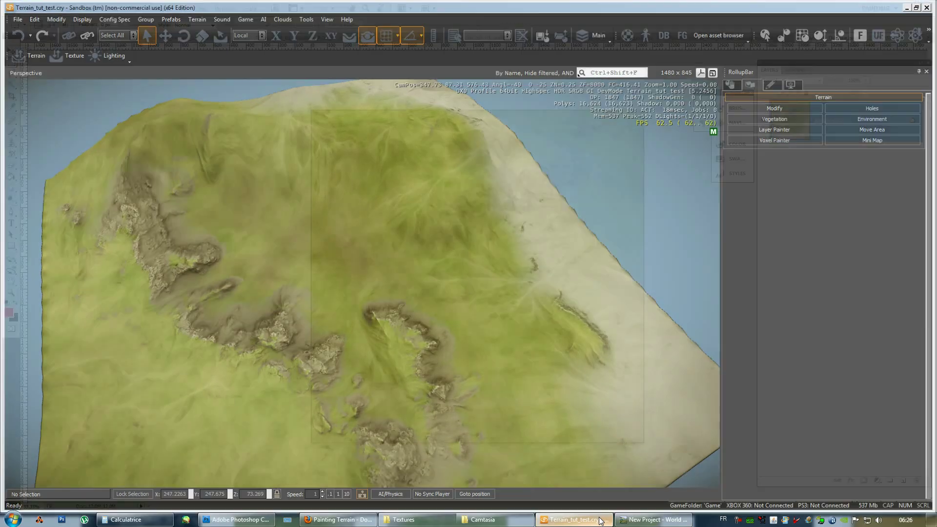
key(alt+Tab)
click(66, 9)
key(ctrl+a)
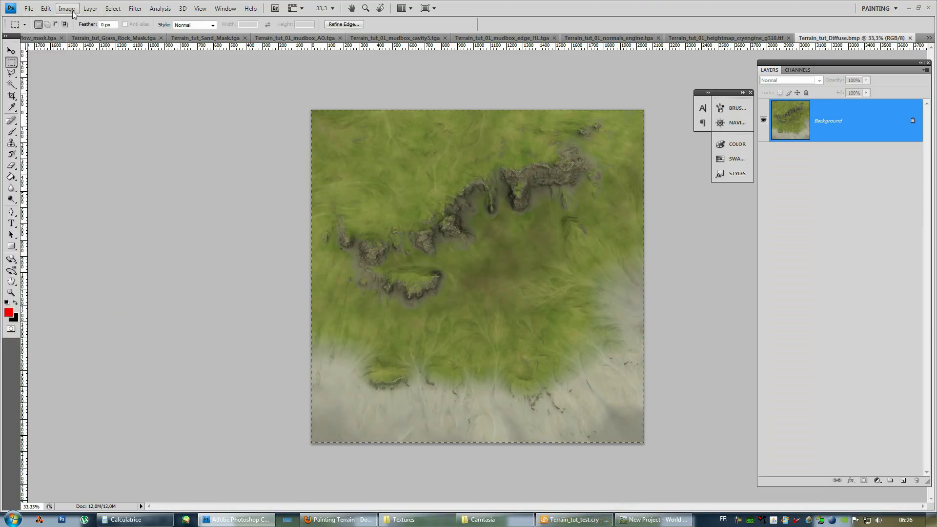
click(66, 9)
mouse_move(30, 98)
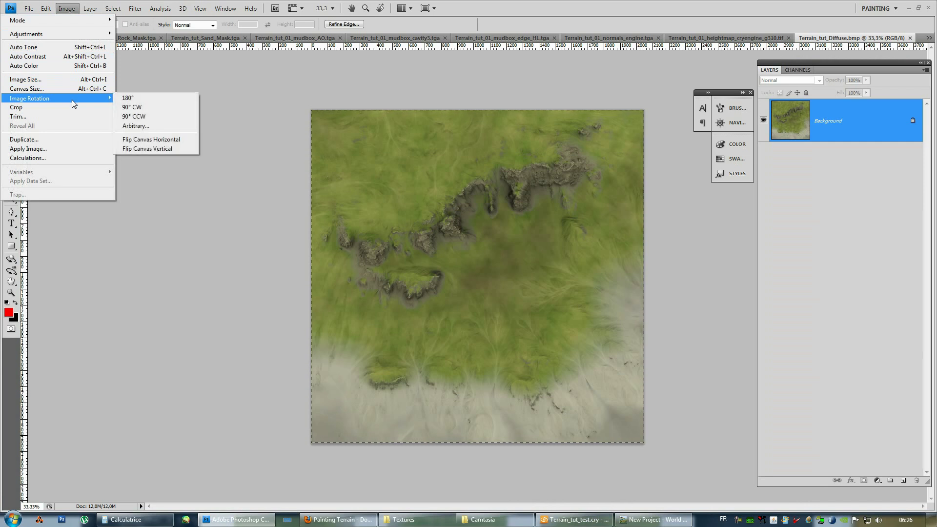
click(154, 107)
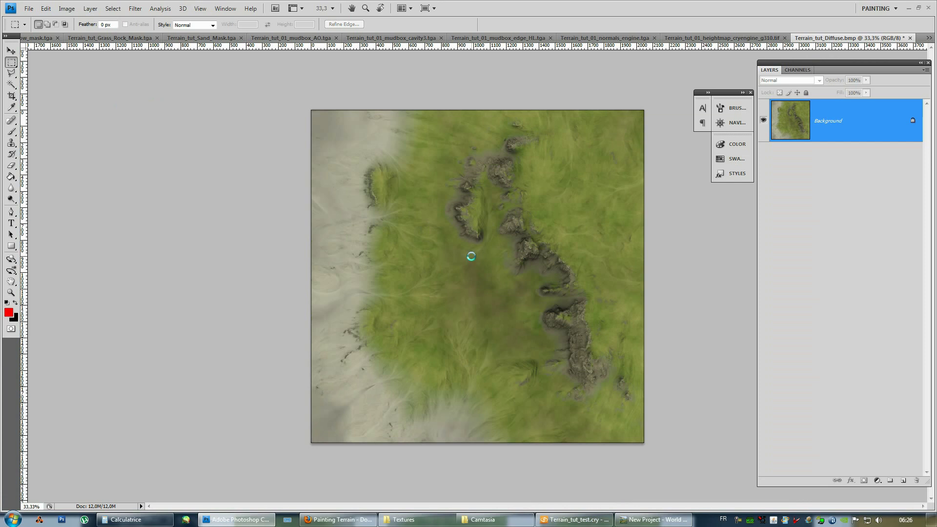
click(575, 520)
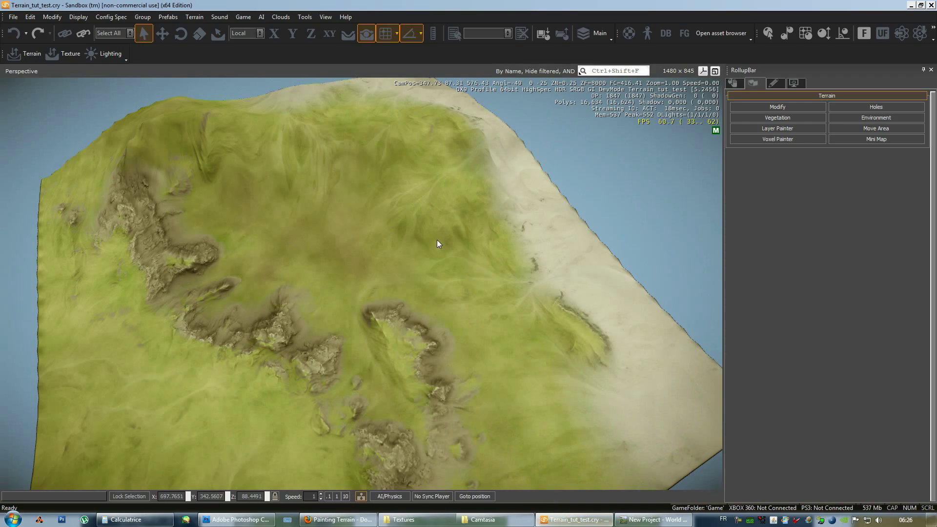
Import Terrain_tut_Diffuse.bmp into all sixteen terrain texture tiles.
click(191, 16)
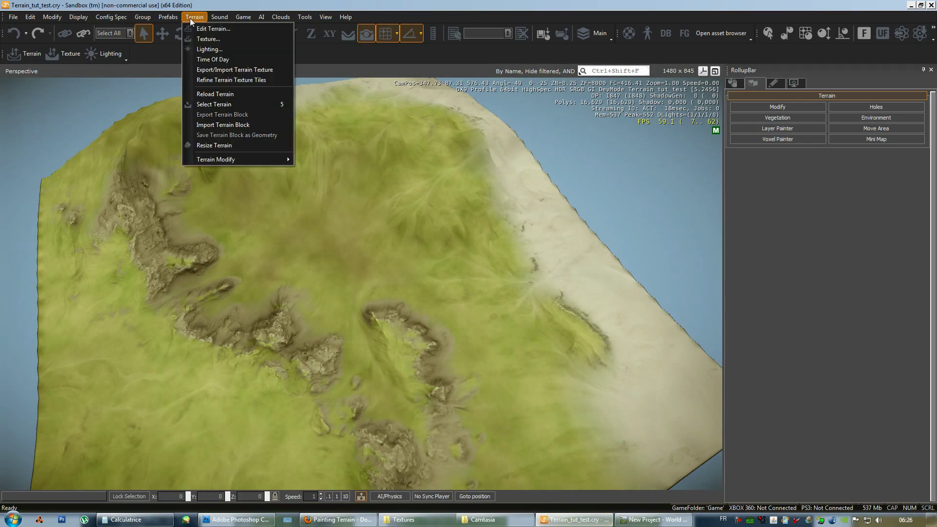
click(219, 70)
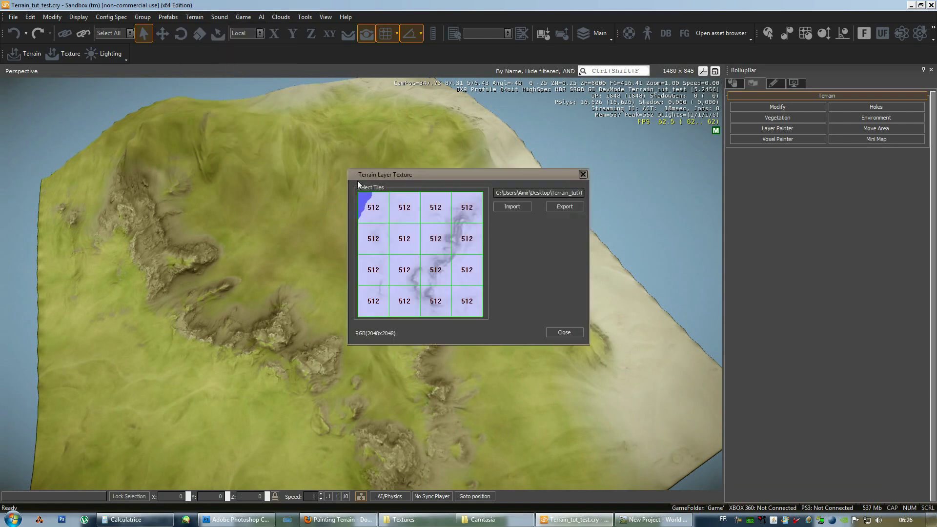
drag(372, 210, 469, 323)
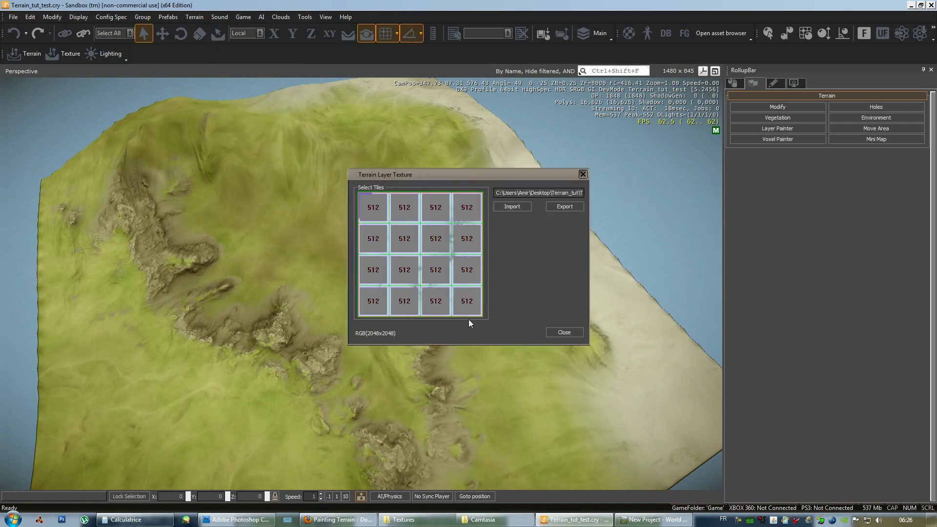
click(507, 210)
click(687, 383)
click(563, 332)
Survey the retextured terrain, then bring the diffuse texture up in Photoshop.
mouse_move(564, 332)
right_down()
mouse_move(419, 291)
mouse_move(424, 278)
right_up()
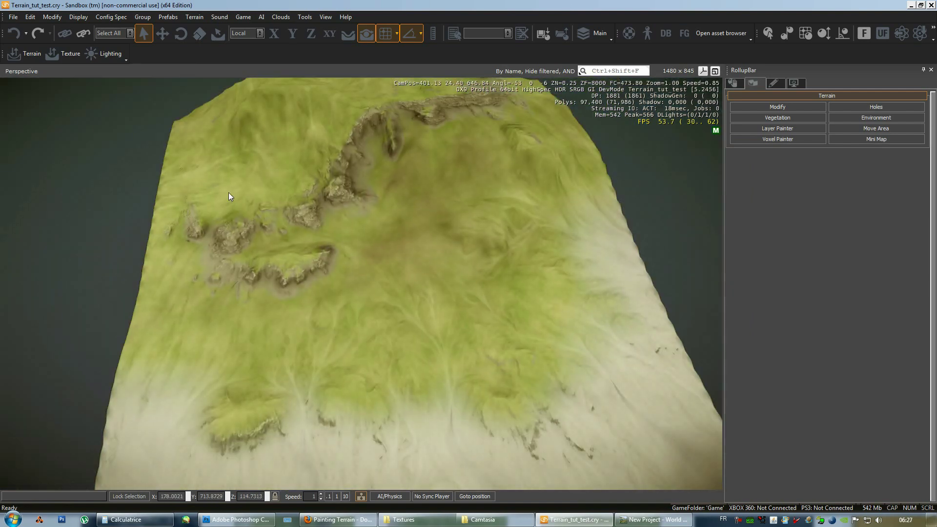
right_drag(566, 231, 565, 231)
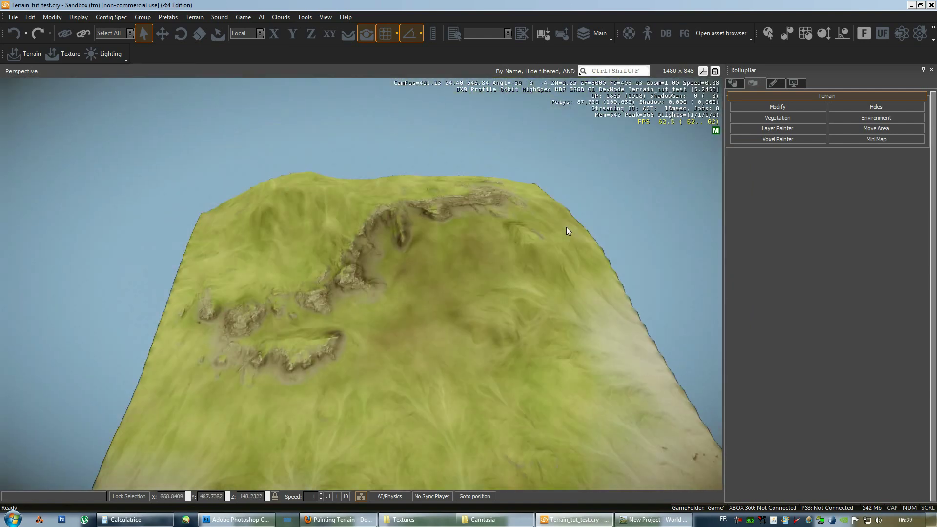
click(229, 521)
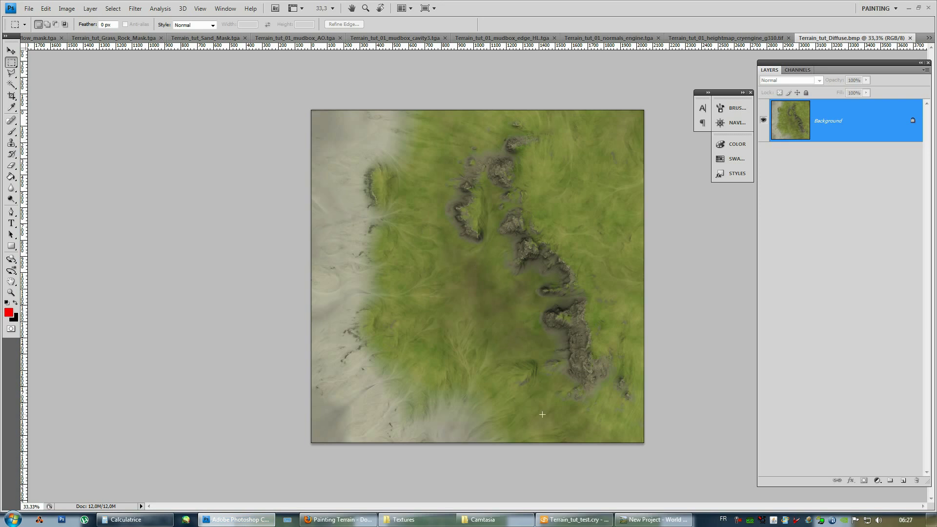
Select the whole diffuse texture in Photoshop, flip the canvas vertically, and switch back to Sandbox.
click(67, 8)
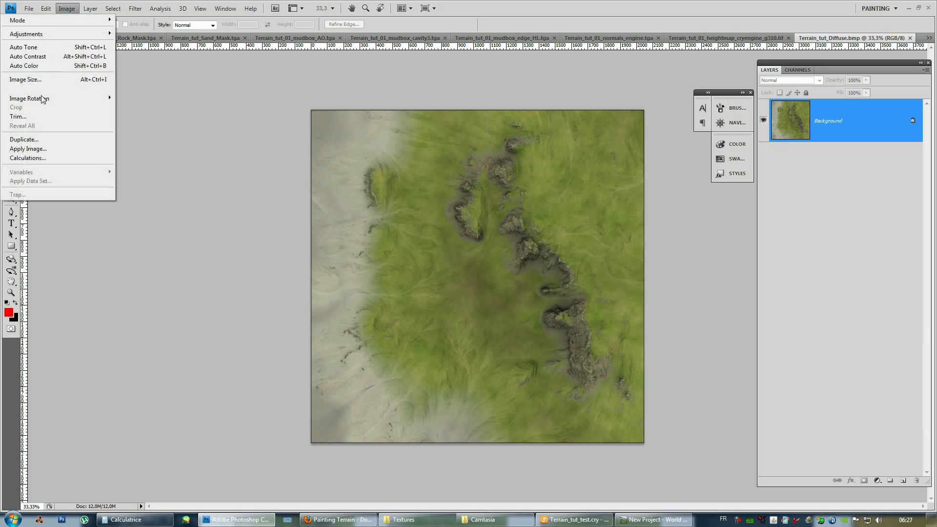
key(Escape)
key(ctrl+a)
click(46, 8)
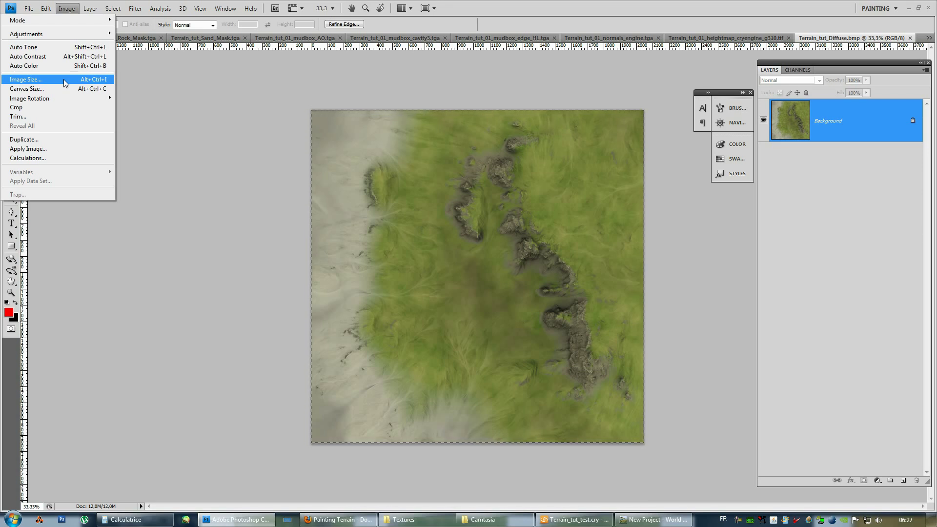
mouse_move(30, 98)
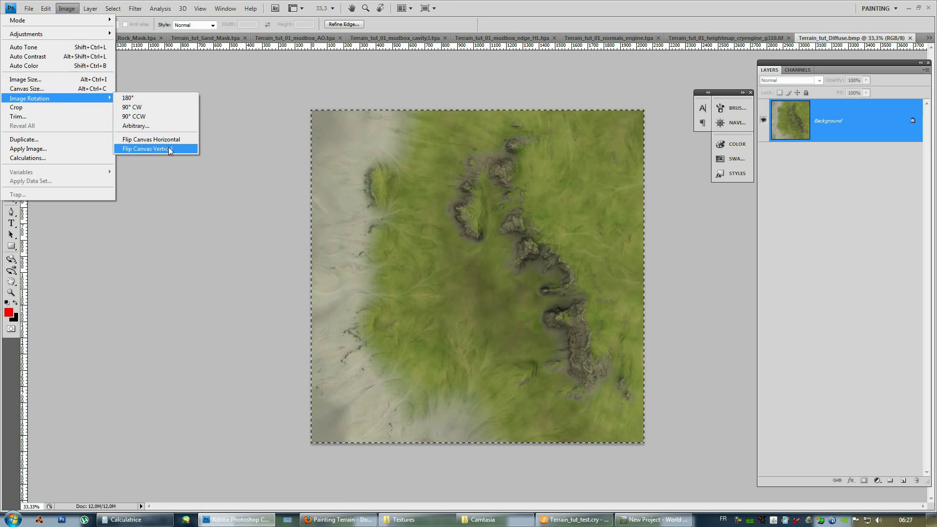
click(171, 150)
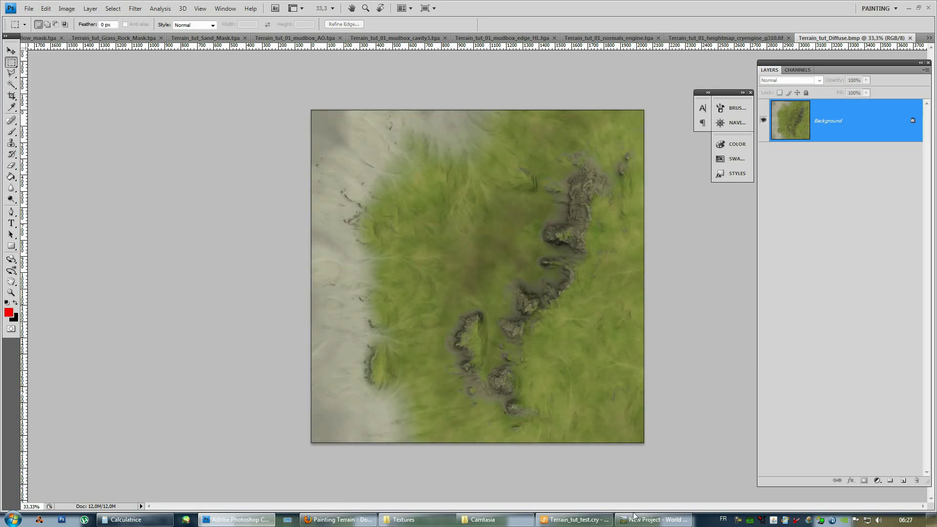
click(582, 519)
click(195, 17)
Import the flipped Terrain_tut_Diffuse.bmp onto the terrain, close the tool, and inspect the ground and hills.
click(207, 71)
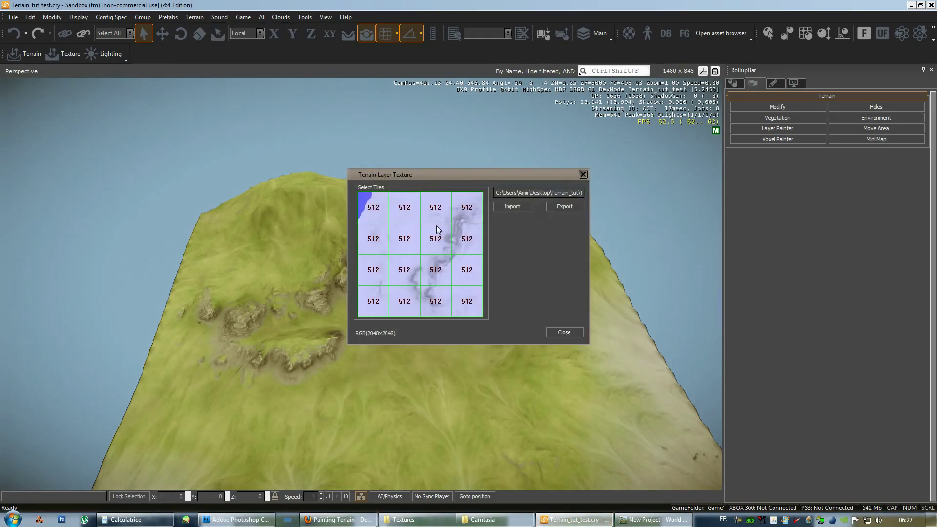
click(509, 206)
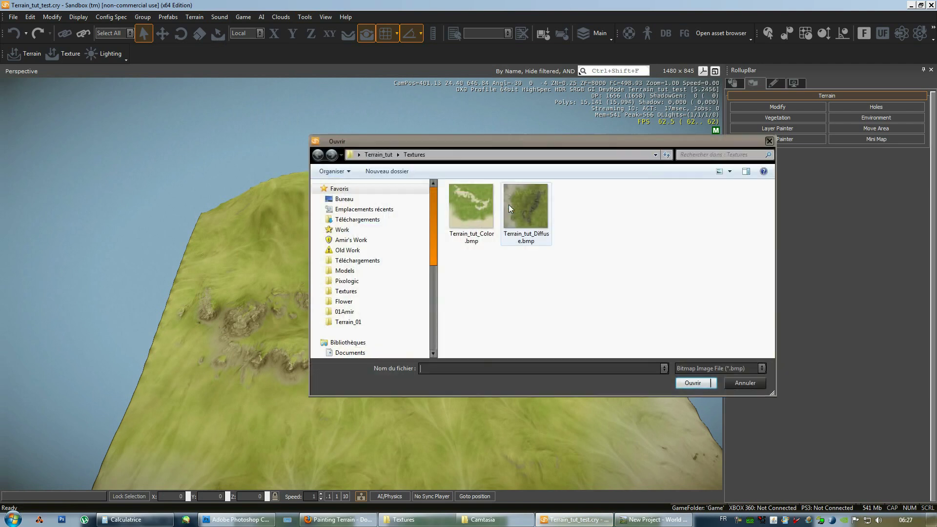
click(684, 383)
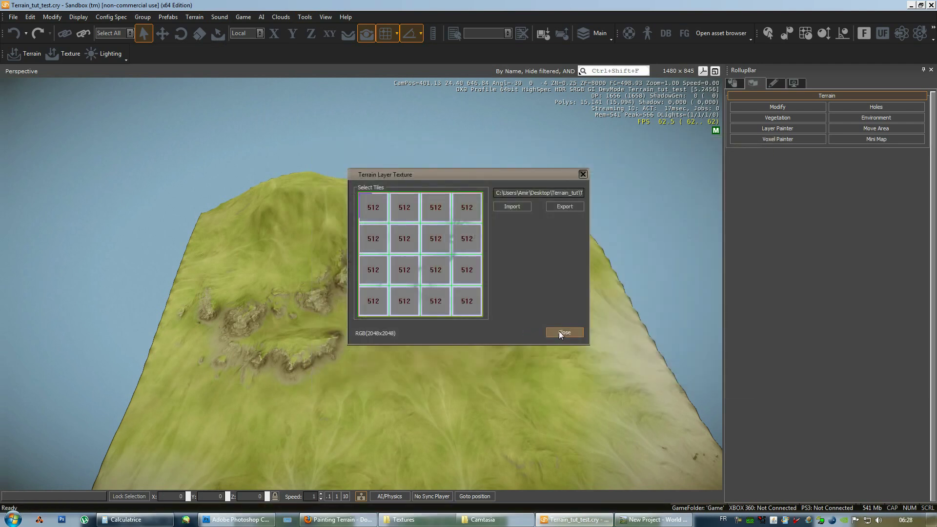
click(559, 333)
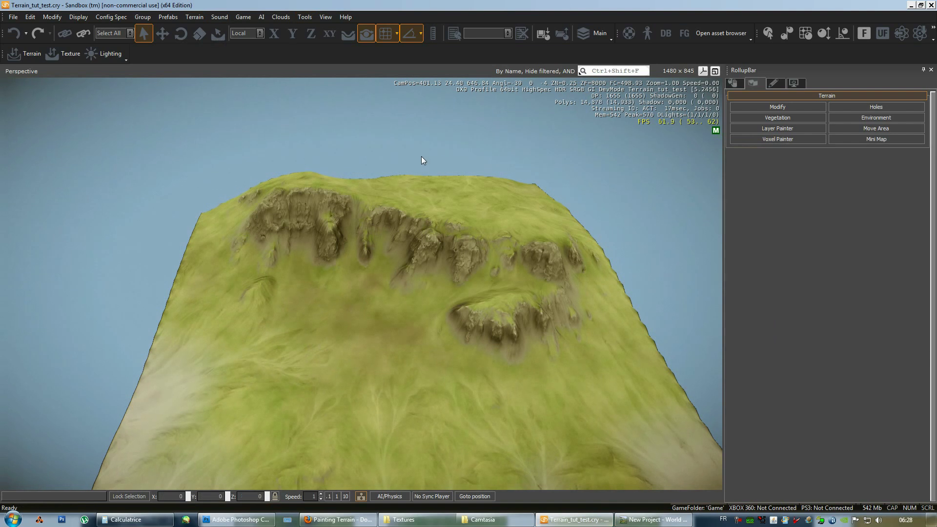
drag(370, 275, 482, 263)
right_drag(438, 261, 441, 256)
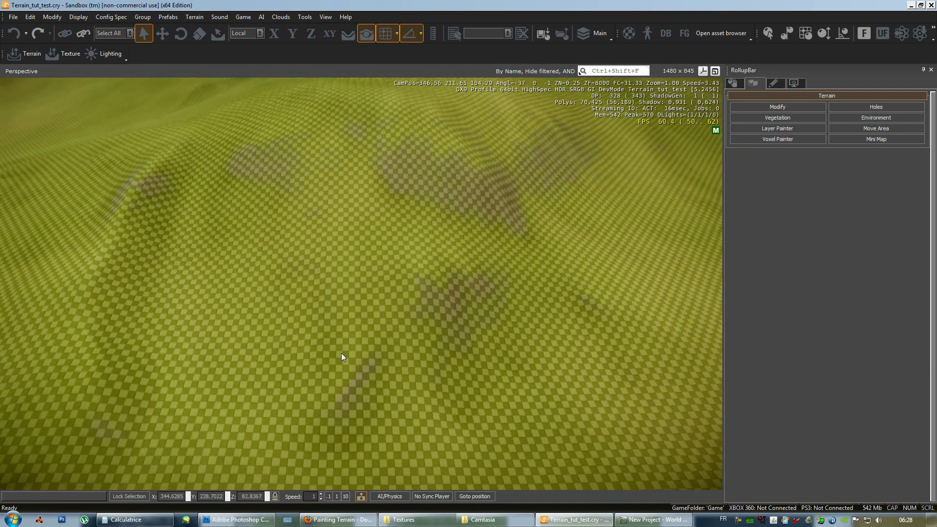
right_drag(441, 256, 334, 371)
Save the level with File > Save, then fly over the grassy slope and shoreline.
click(13, 17)
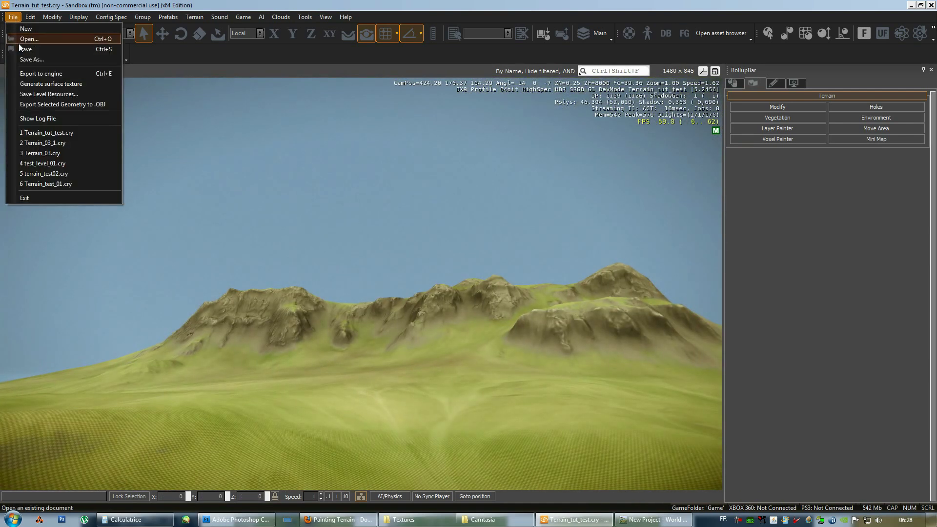
click(18, 52)
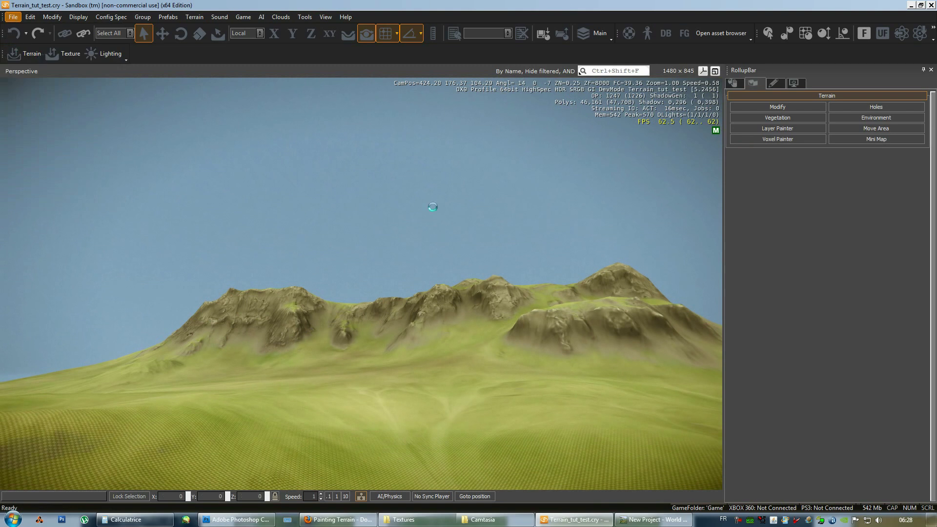
mouse_move(433, 210)
right_down()
mouse_move(407, 221)
mouse_move(415, 222)
right_up()
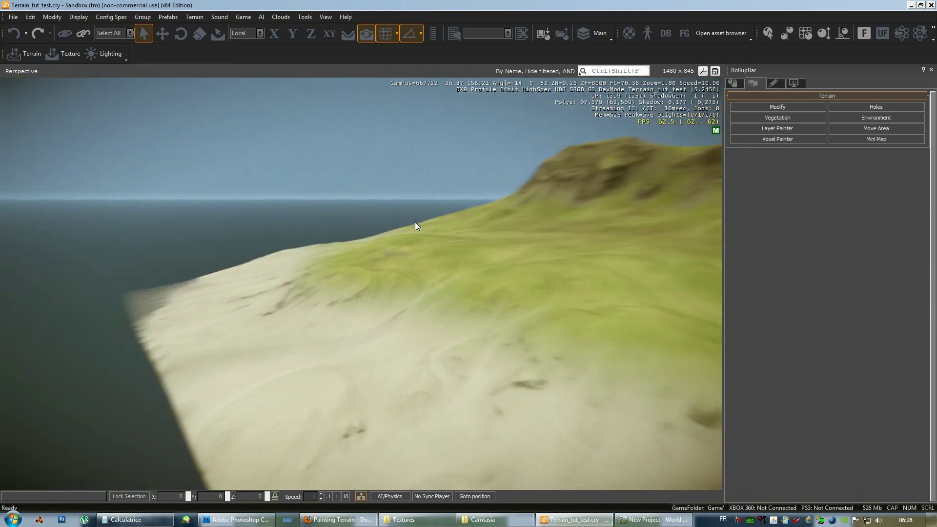
right_drag(415, 222, 416, 222)
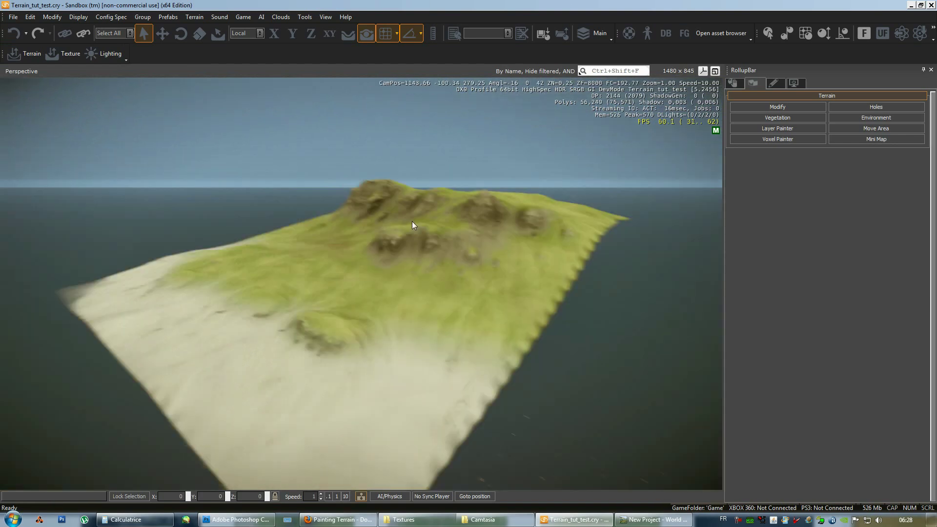
key(w)
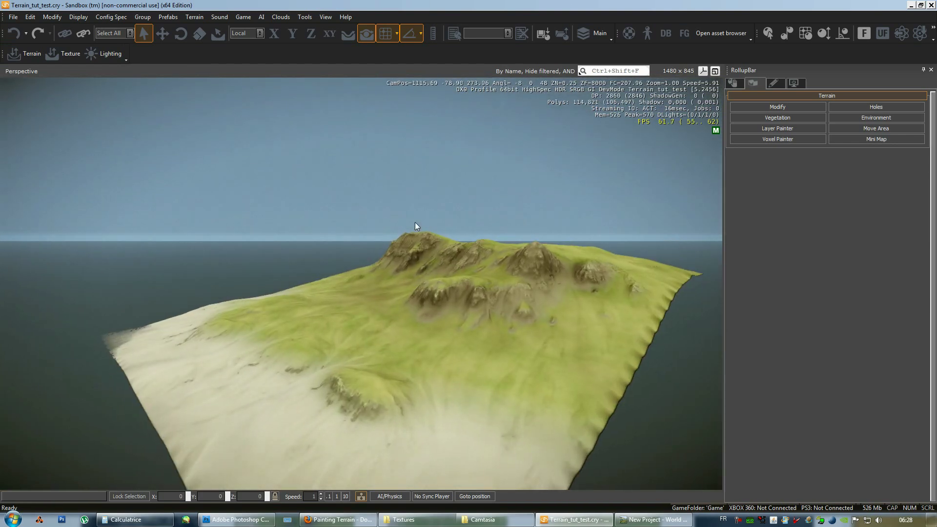
right_drag(415, 222, 415, 222)
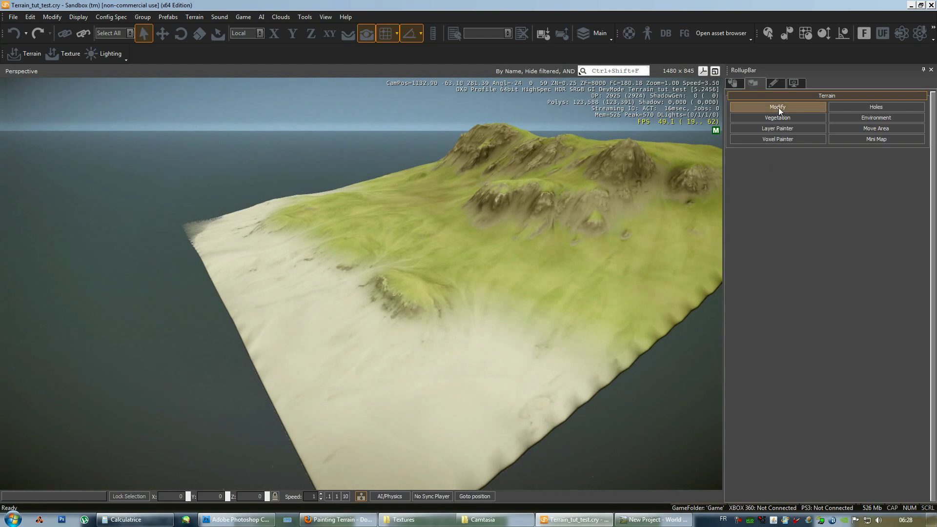
In the Modify brush settings, drag Outside Radius to its maximum of about 199.5.
click(890, 116)
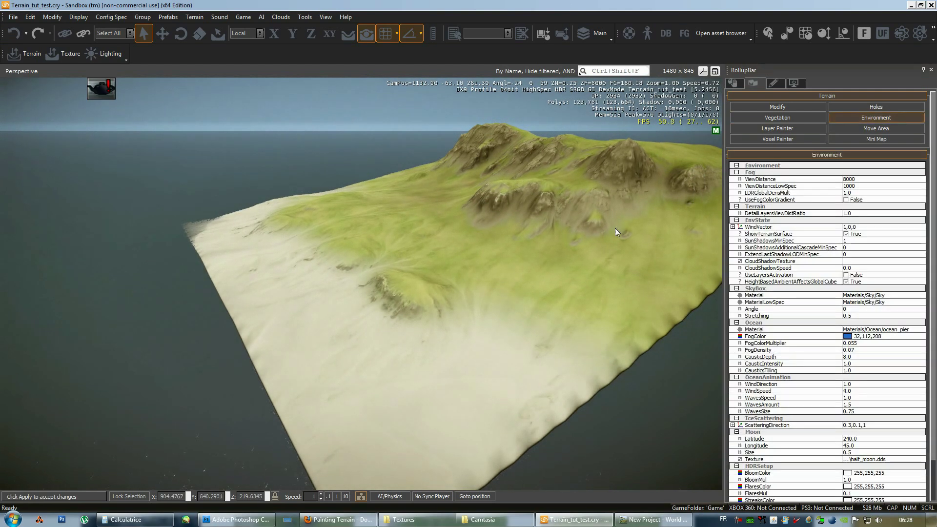
right_drag(451, 176, 584, 185)
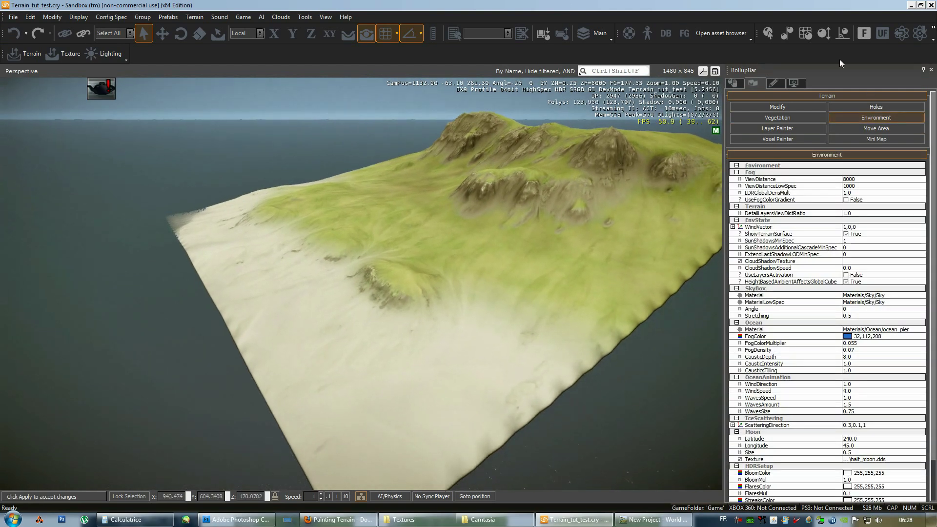
click(875, 118)
click(798, 107)
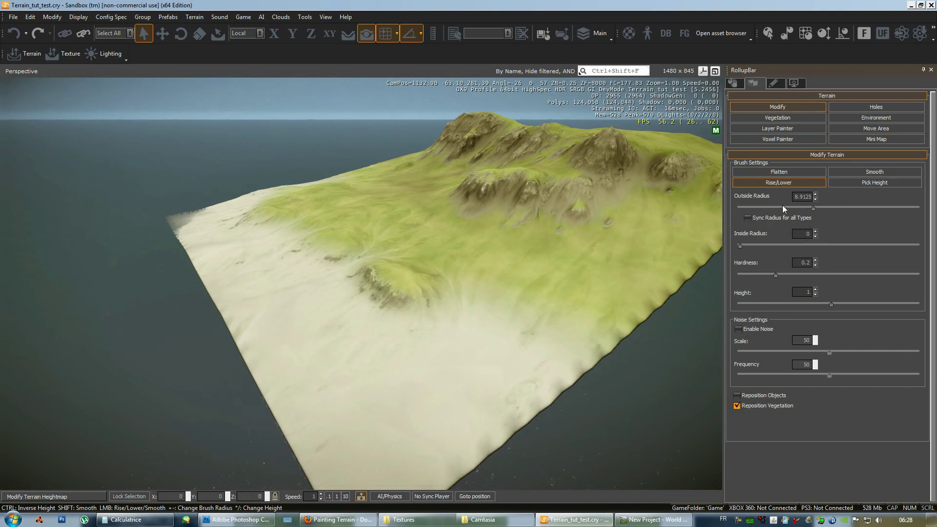
drag(812, 208, 920, 214)
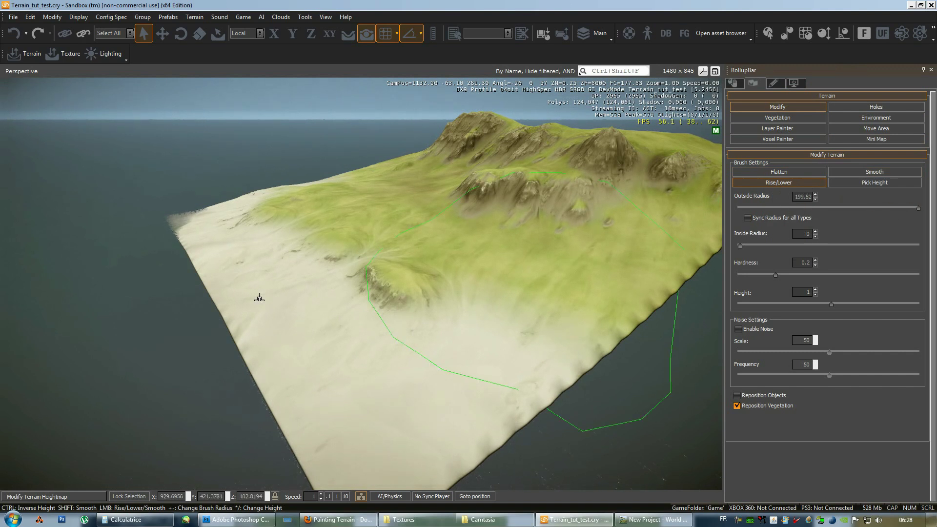
scroll(391, 320, up, 3)
scroll(391, 320, up, 3)
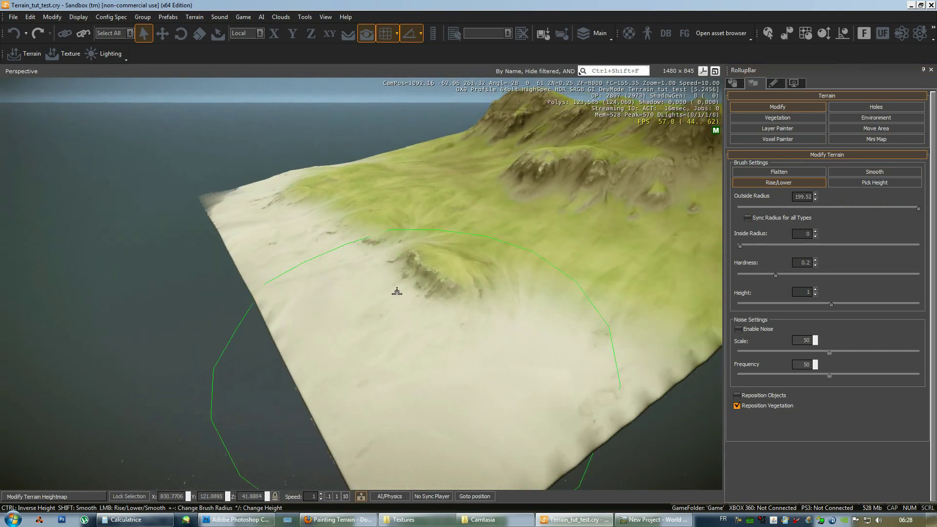
click(194, 17)
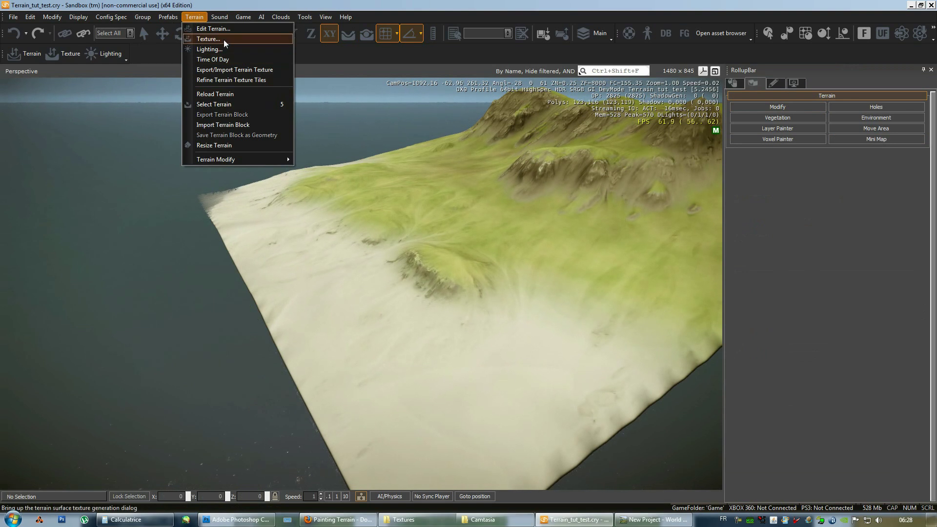
Set the water level to 48 in Terrain Texture Layers and move the window aside.
click(190, 40)
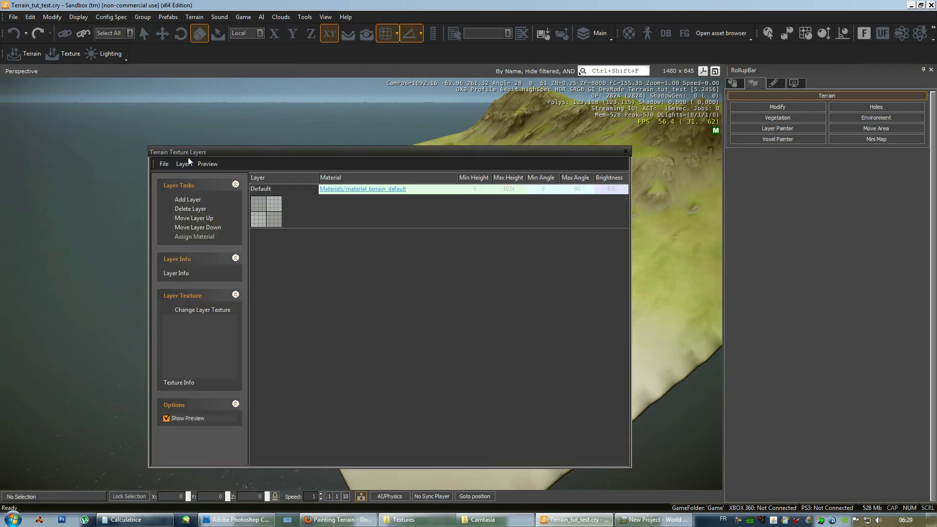
click(164, 164)
mouse_move(183, 164)
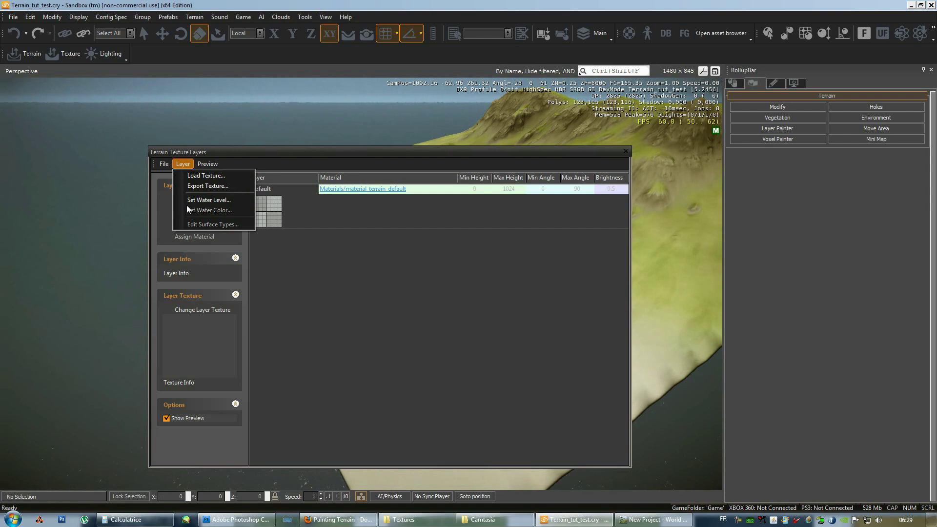
click(186, 200)
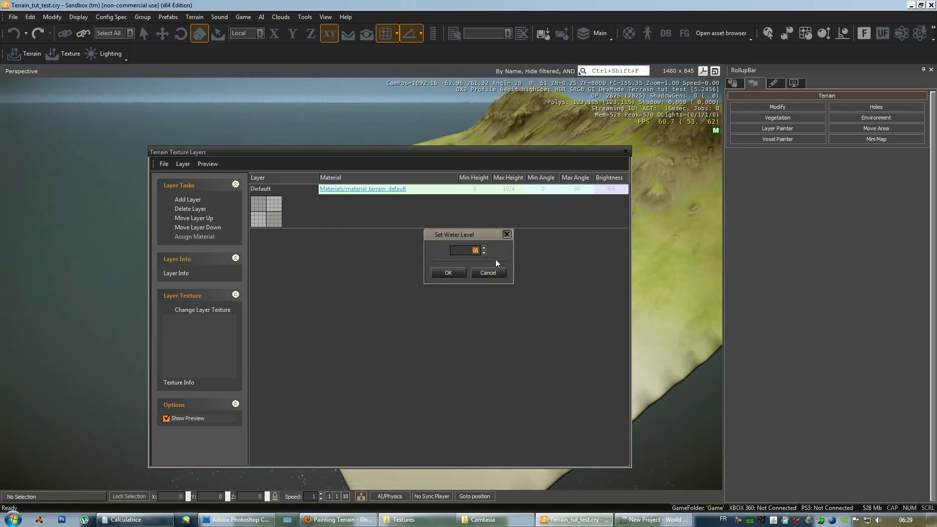
text(32)
click(445, 272)
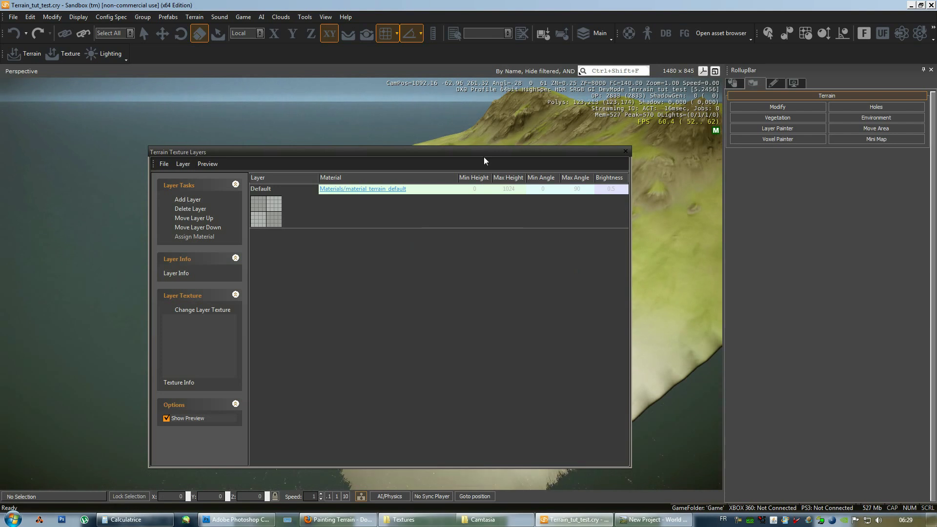
drag(484, 156, 755, 149)
right_drag(230, 251, 247, 245)
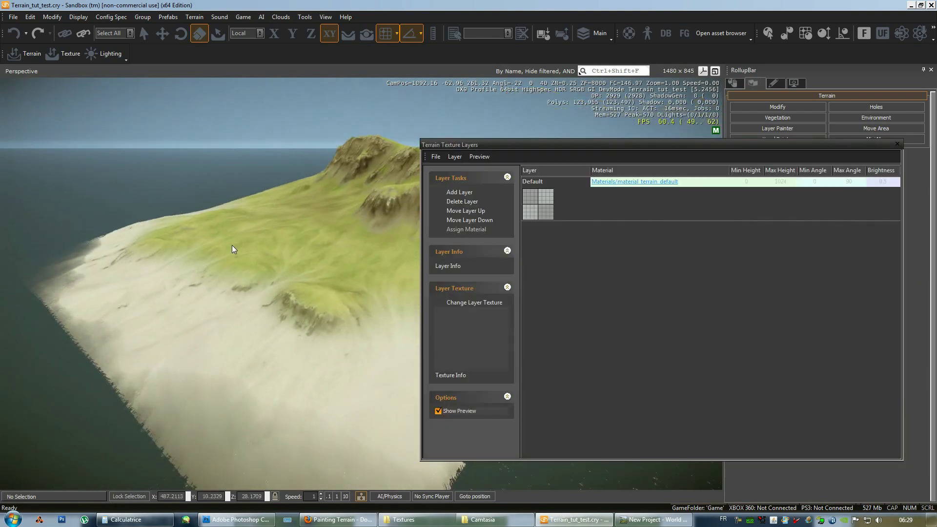
Re-apply the water level of 48 and close the Terrain Texture Layers window.
click(461, 156)
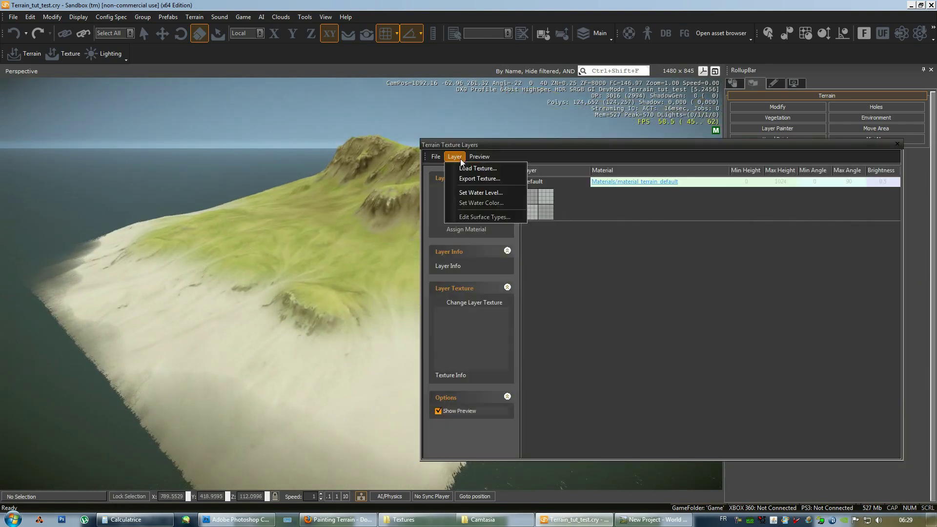
click(469, 193)
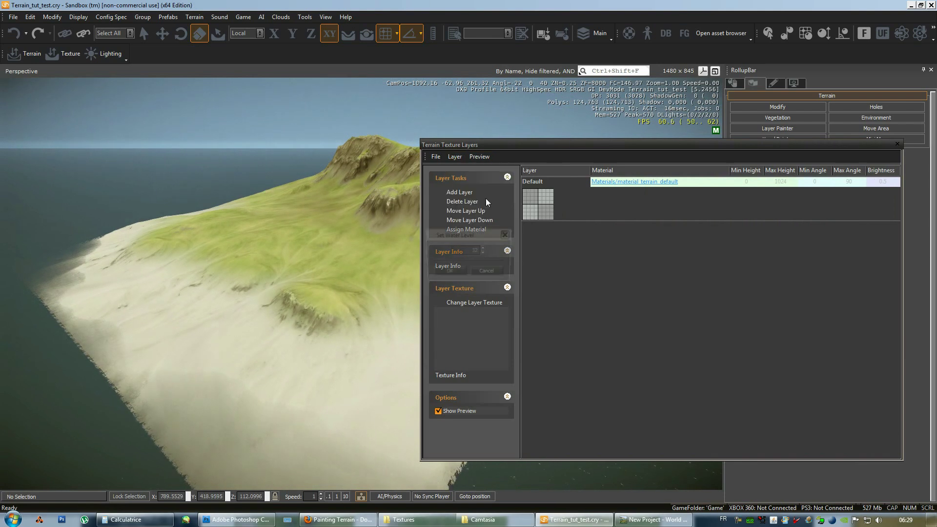
text(48)
click(448, 272)
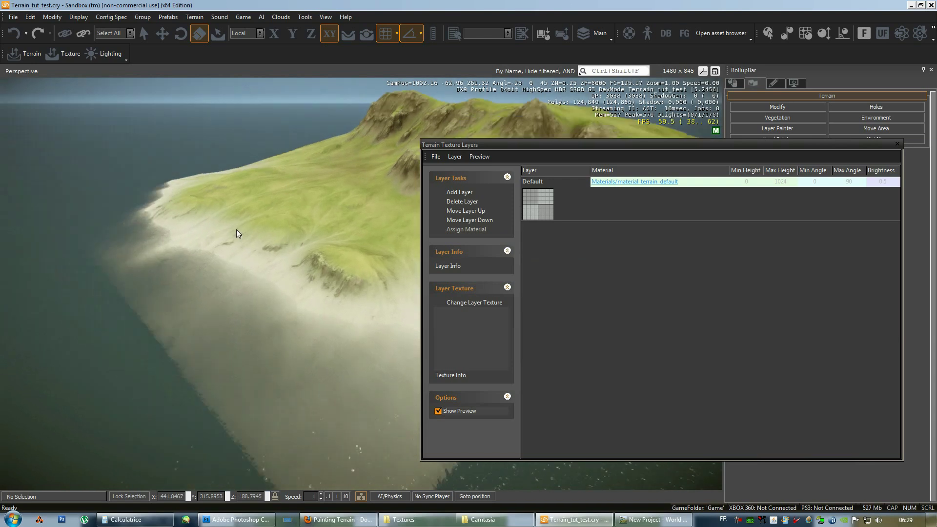
right_drag(237, 229, 237, 229)
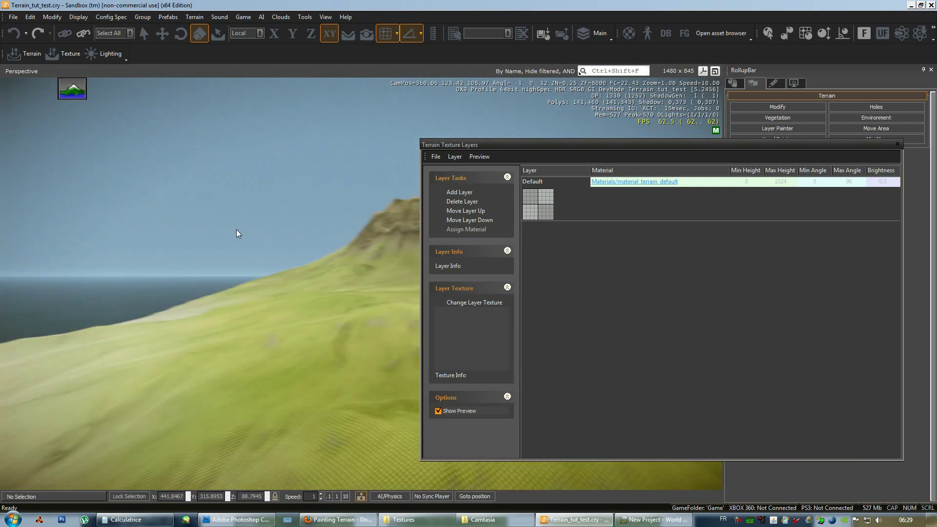
click(898, 144)
right_drag(290, 324, 286, 327)
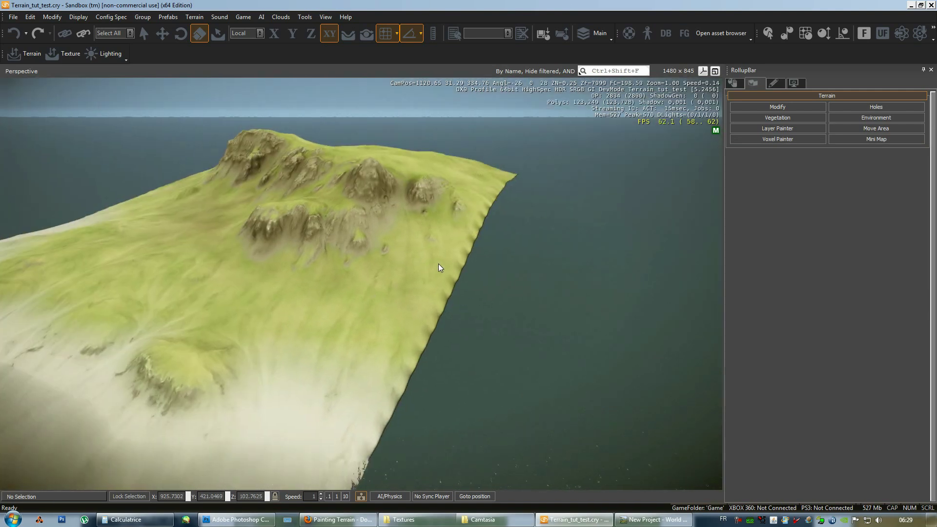
right_drag(439, 264, 438, 263)
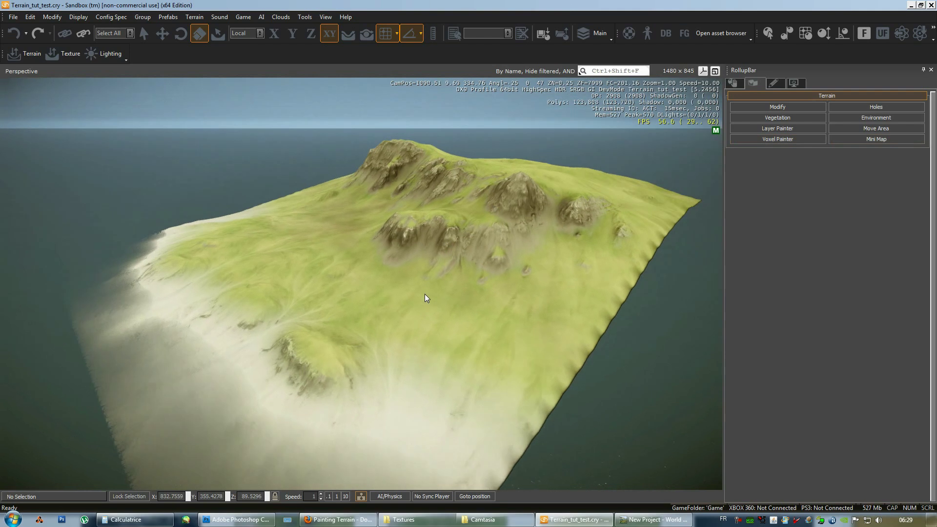
right_drag(425, 294, 424, 294)
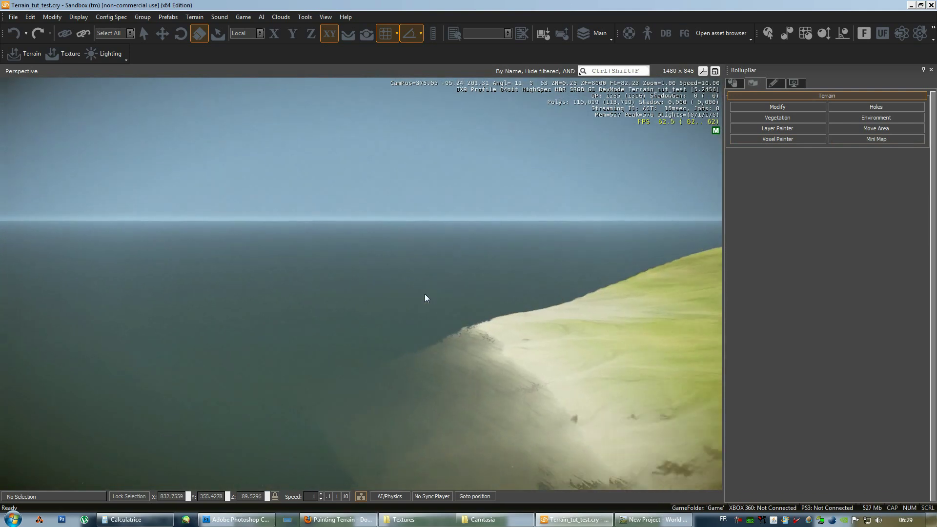
right_drag(331, 269, 353, 270)
right_drag(85, 402, 315, 289)
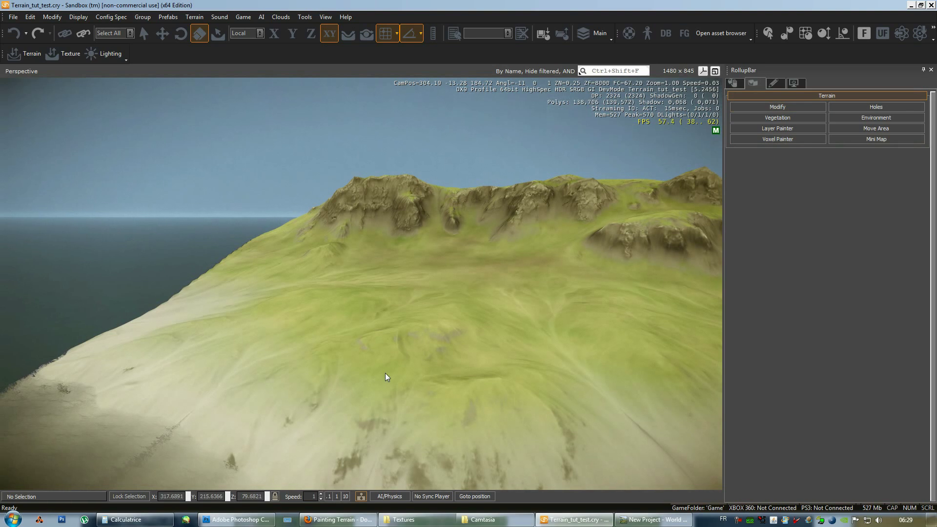
right_drag(309, 307, 441, 204)
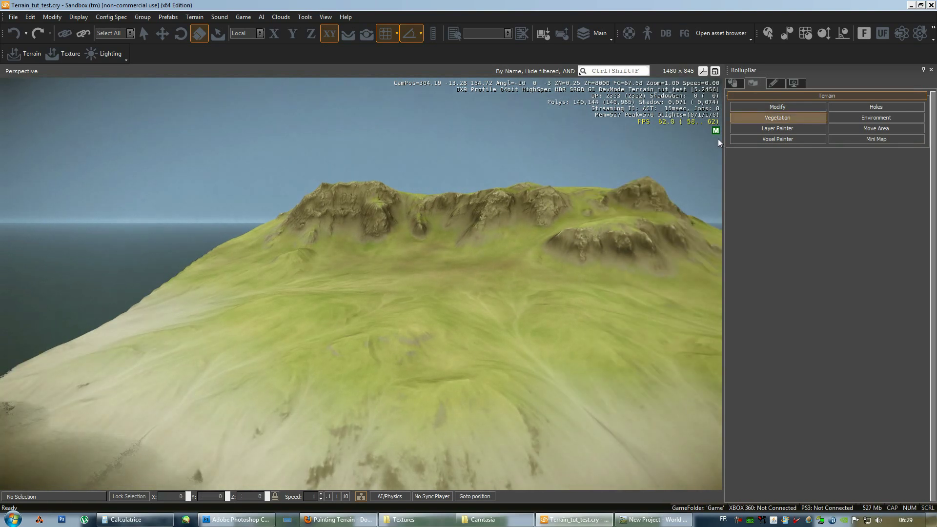
Set the Rise/Lower brush inside radius just above zero and adjust its height strength.
click(805, 108)
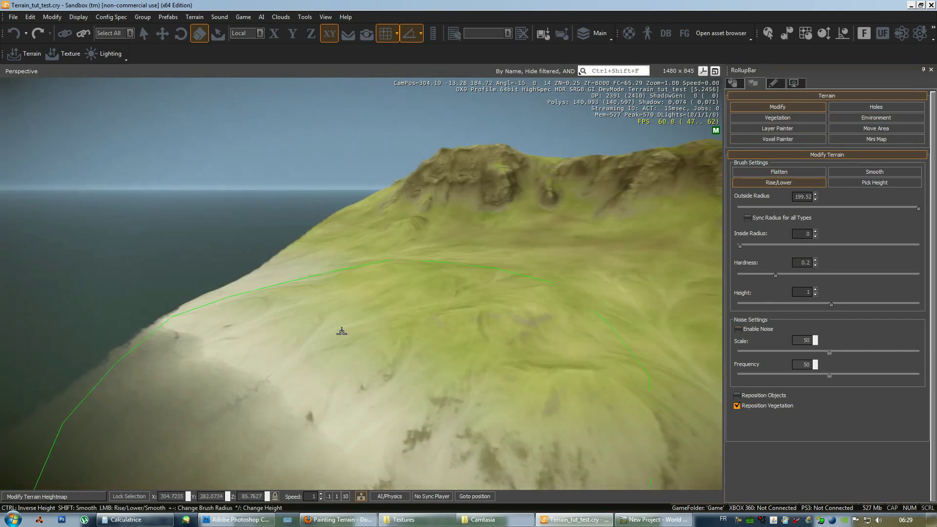
right_drag(491, 299, 335, 297)
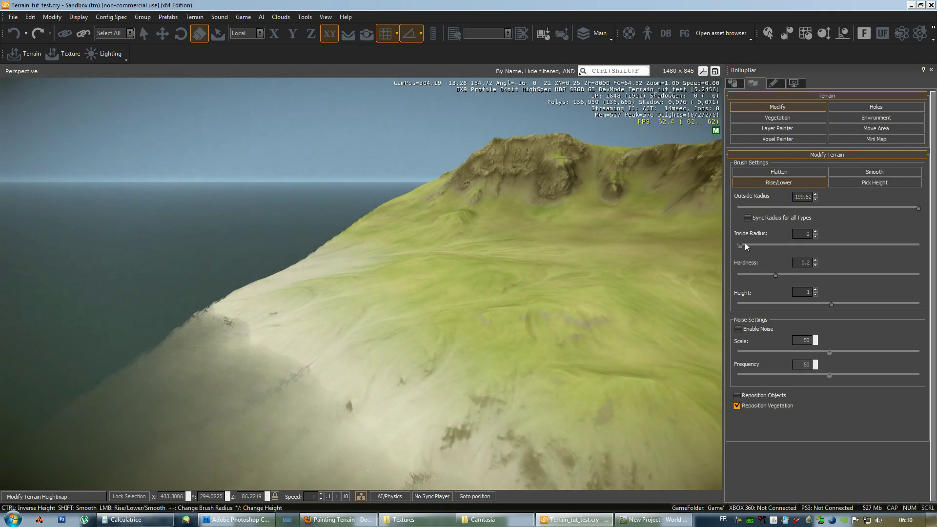
drag(741, 244, 743, 245)
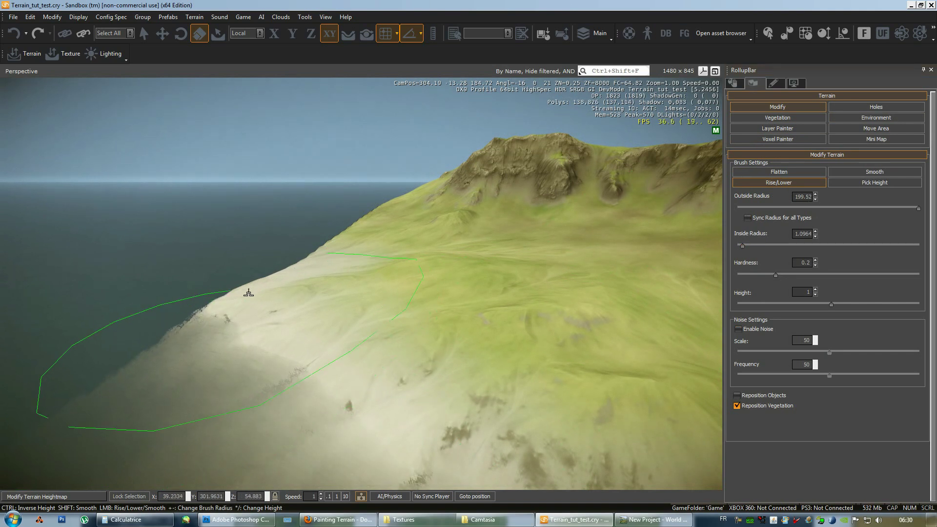
mouse_move(251, 302)
right_down()
mouse_move(288, 271)
mouse_move(295, 216)
right_up()
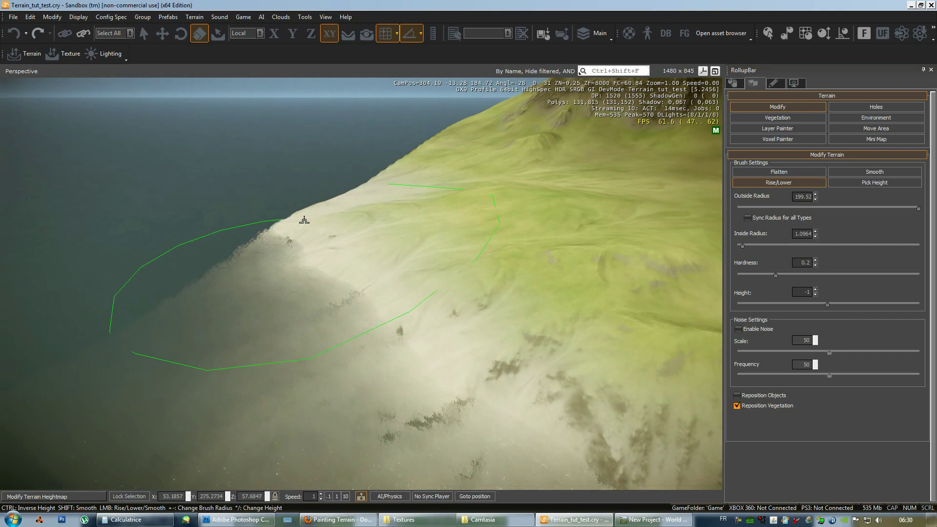
click(830, 305)
right_drag(382, 244, 409, 204)
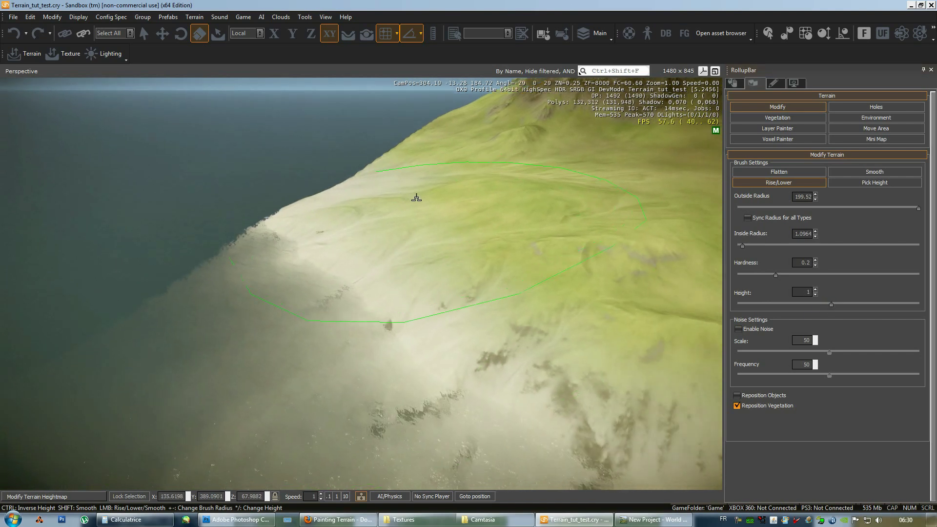
Lower the terrain along the shore edges and the cliff edge near the water.
mouse_move(347, 213)
mouse_down()
mouse_move(298, 210)
mouse_move(297, 220)
mouse_move(271, 224)
mouse_up()
right_drag(272, 223, 345, 259)
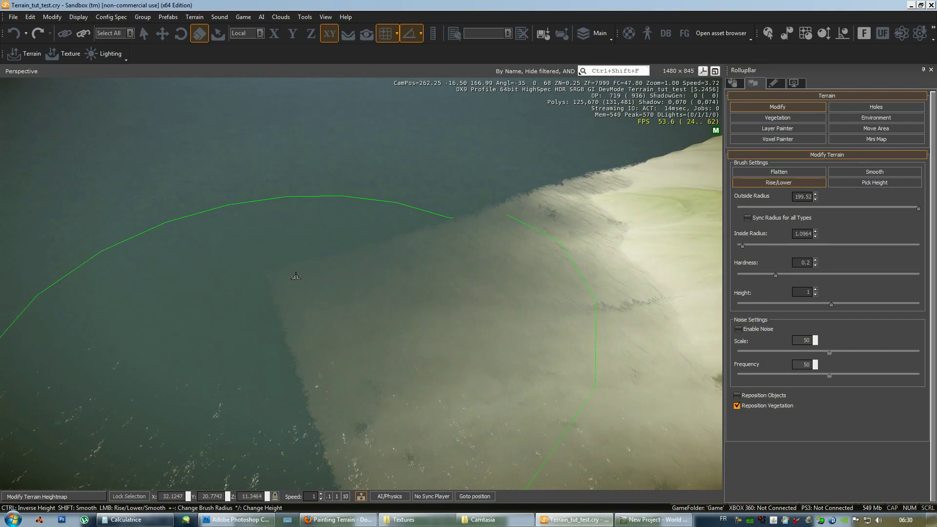
ctrl+drag(279, 279, 280, 263)
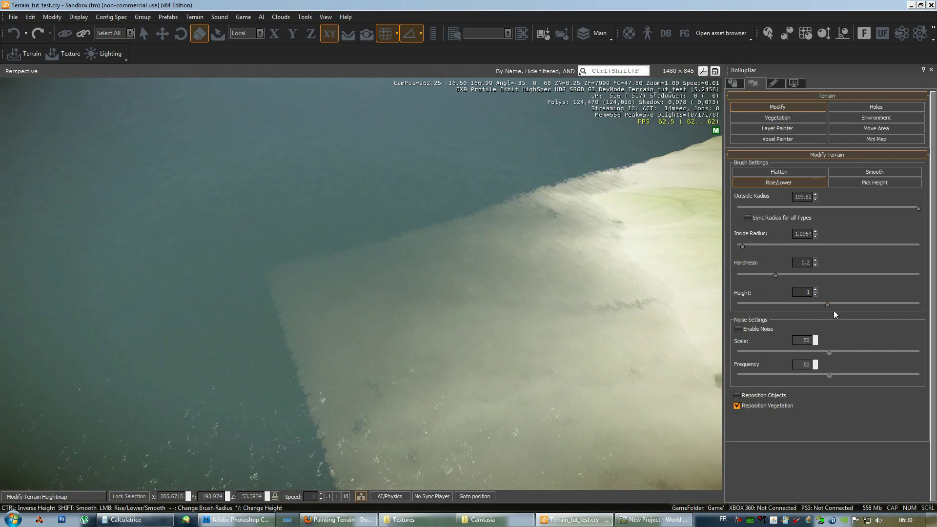
mouse_move(629, 308)
right_down()
mouse_move(633, 295)
mouse_move(464, 272)
right_up()
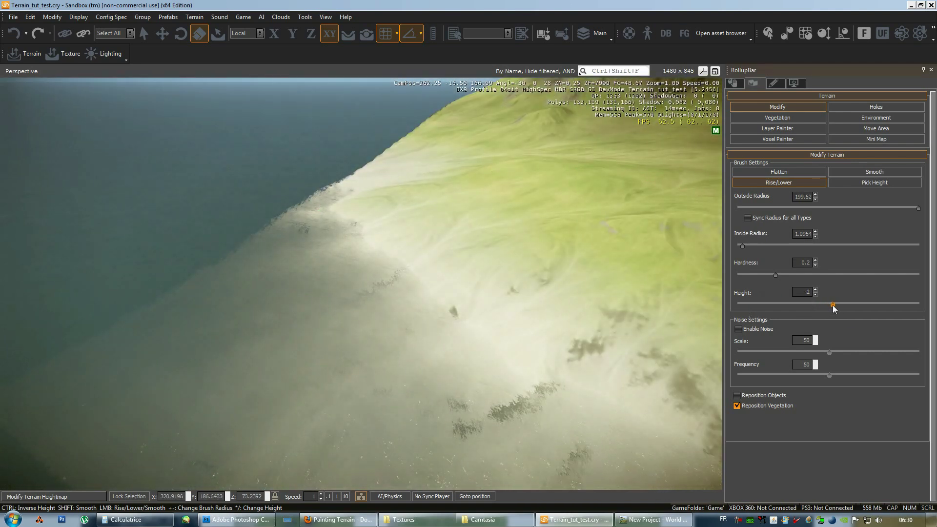
right_drag(234, 302, 241, 300)
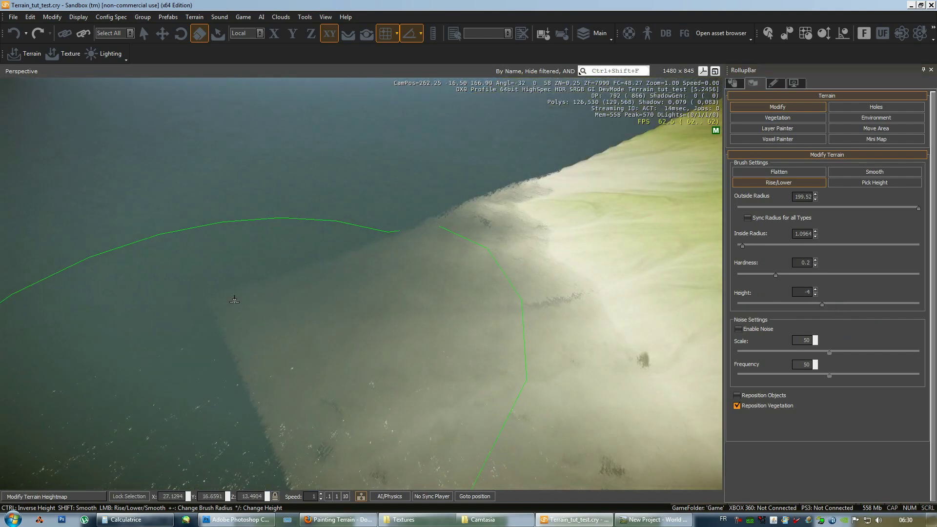
drag(234, 299, 256, 312)
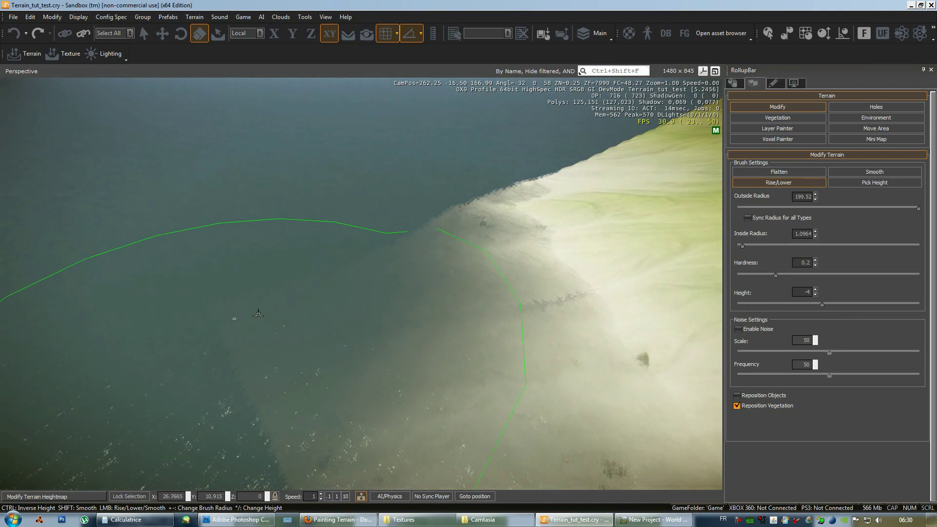
drag(481, 202, 496, 224)
mouse_move(496, 224)
right_down()
mouse_move(423, 251)
mouse_move(576, 302)
right_up()
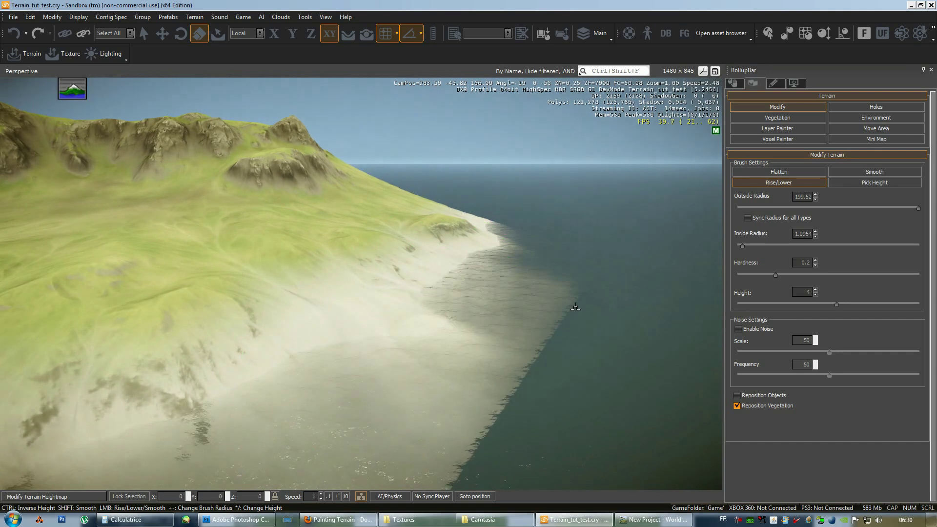
Raise shallow water into sandy shore and sink other shore sections under water.
mouse_move(577, 303)
mouse_down()
mouse_move(546, 286)
mouse_move(575, 296)
mouse_up()
mouse_move(575, 297)
right_down()
mouse_move(555, 353)
mouse_move(453, 355)
right_up()
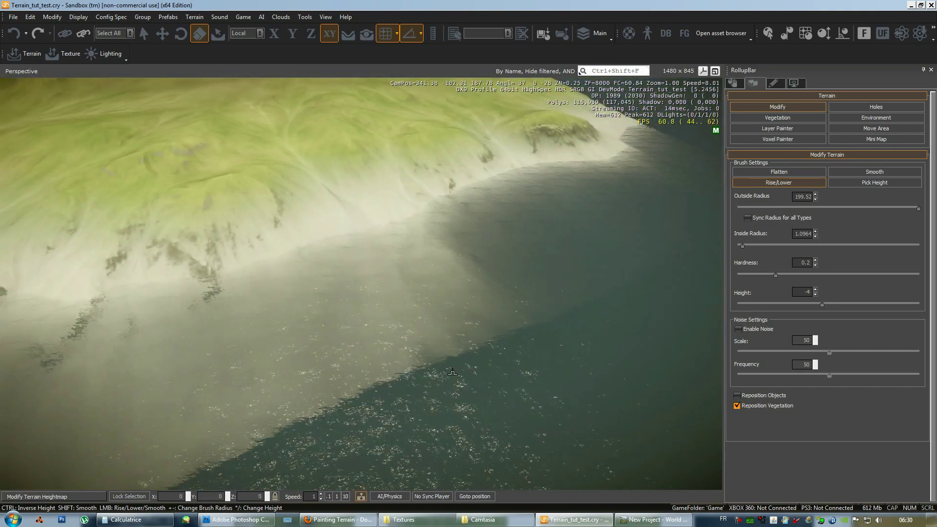
mouse_move(454, 356)
mouse_down()
mouse_move(450, 318)
mouse_move(421, 356)
mouse_up()
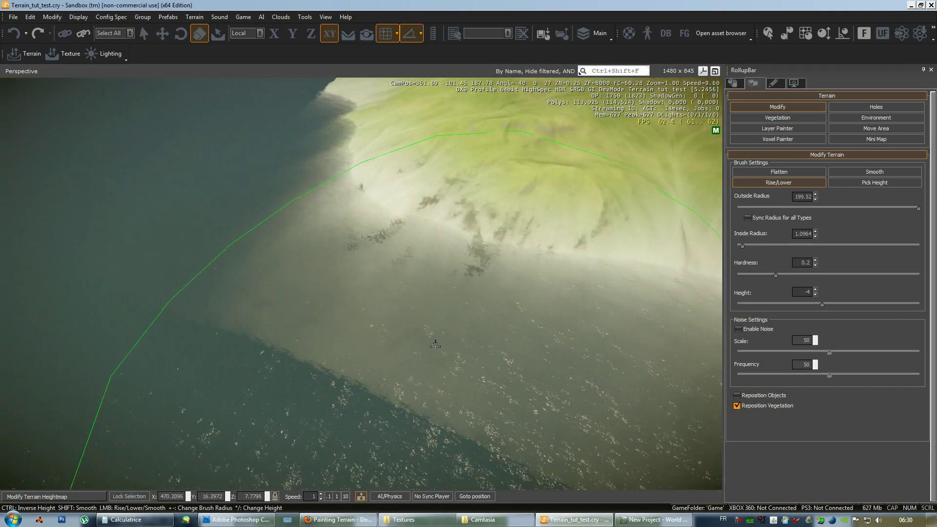
drag(274, 310, 289, 366)
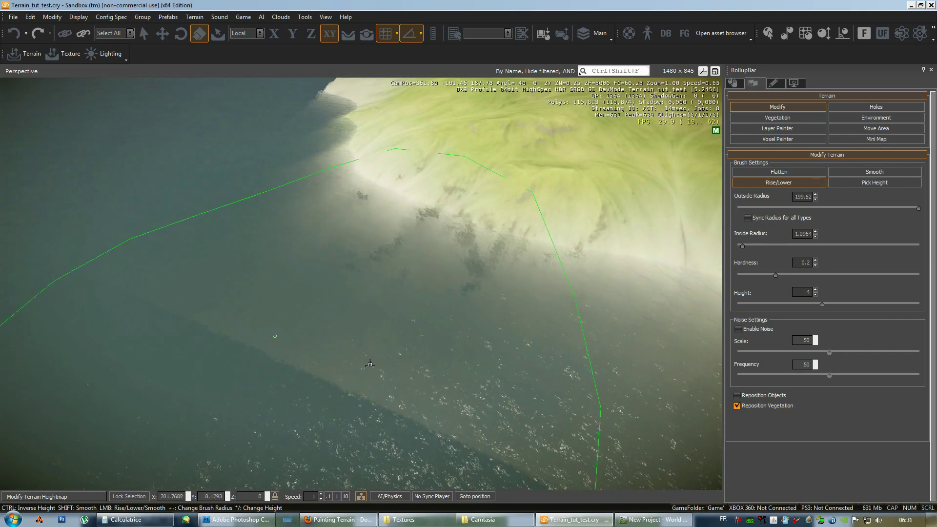
right_drag(492, 424, 442, 404)
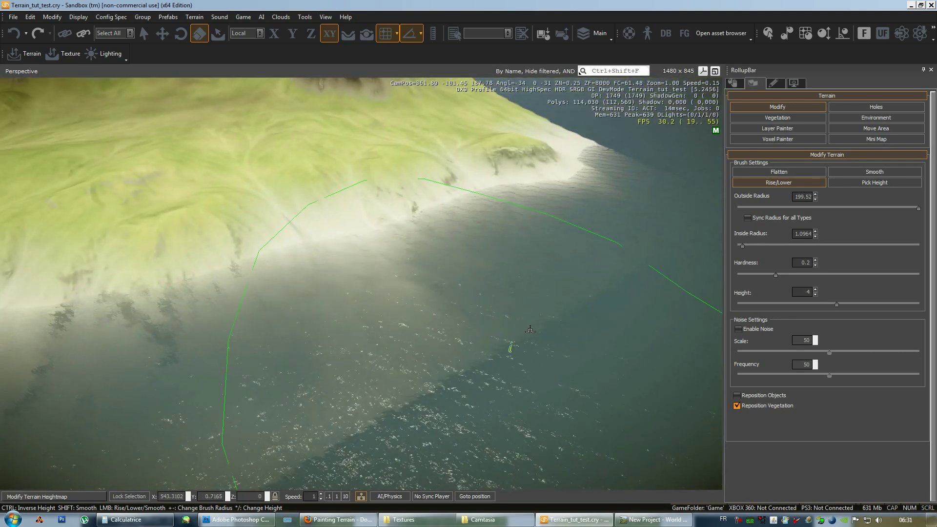
mouse_move(656, 233)
mouse_down()
mouse_move(680, 203)
mouse_move(597, 265)
mouse_up()
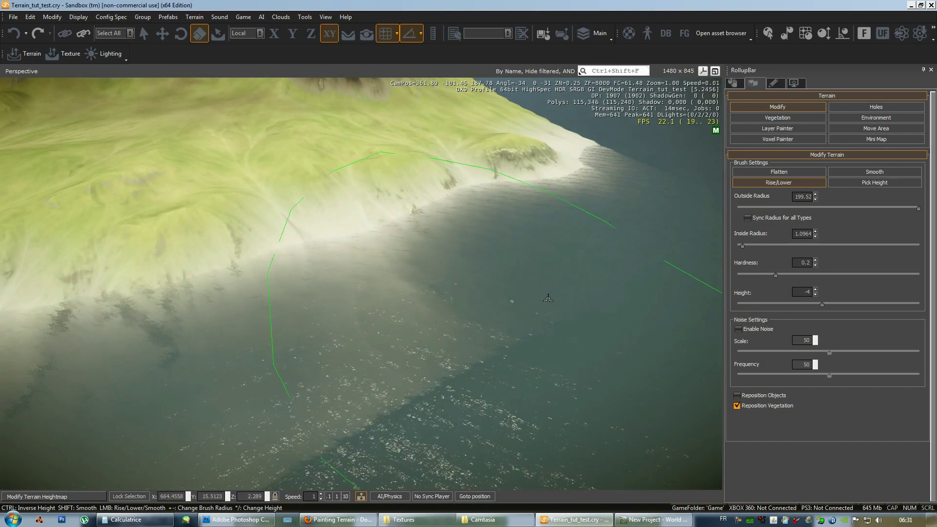
Pull back to view the whole island, then fly across the terrain toward the ridge.
key(shift+s)
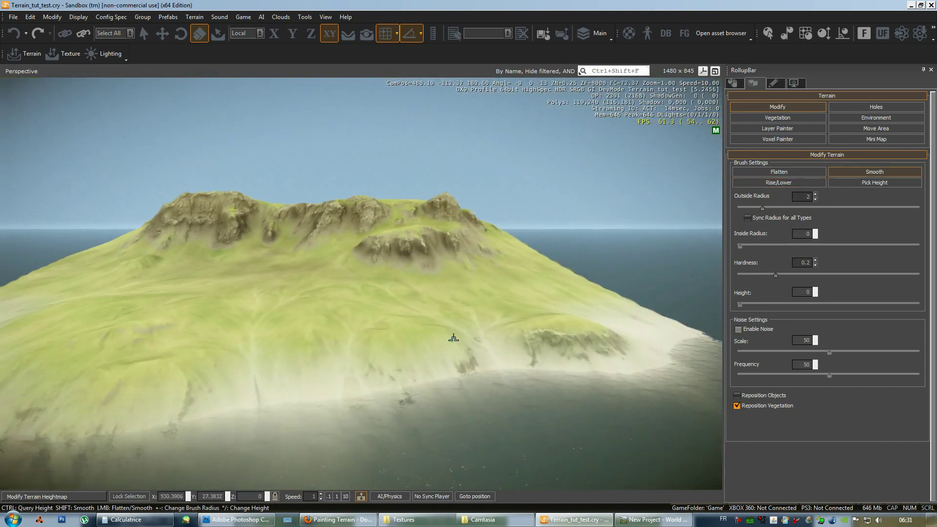
right_drag(453, 338, 452, 339)
key(w)
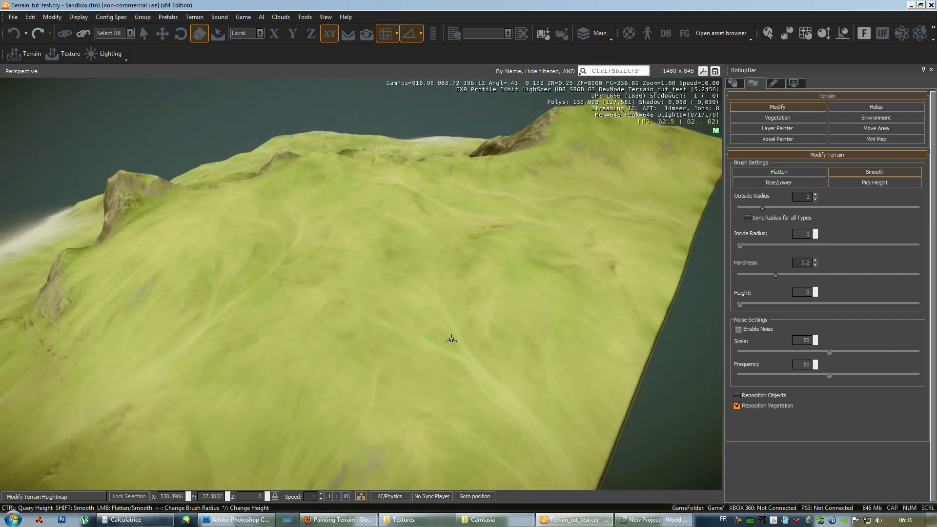
right_drag(452, 339, 535, 274)
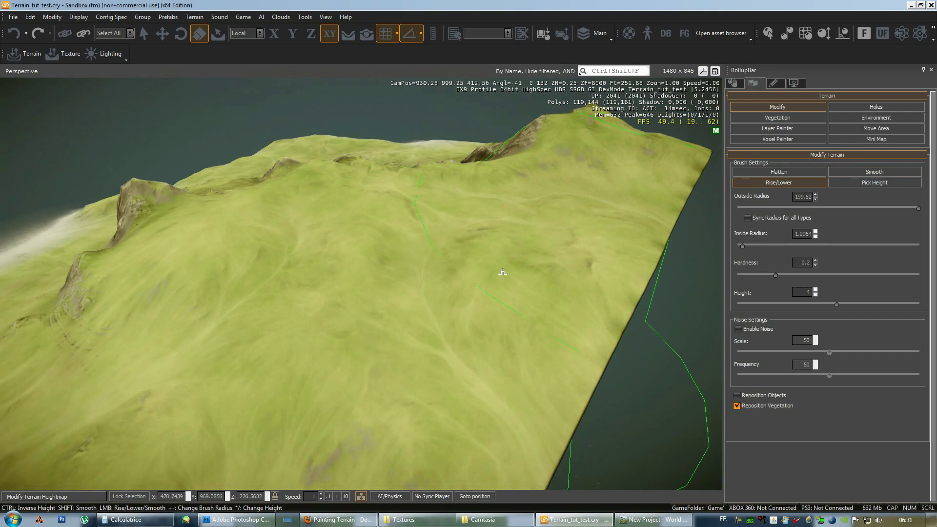
right_drag(522, 292, 539, 272)
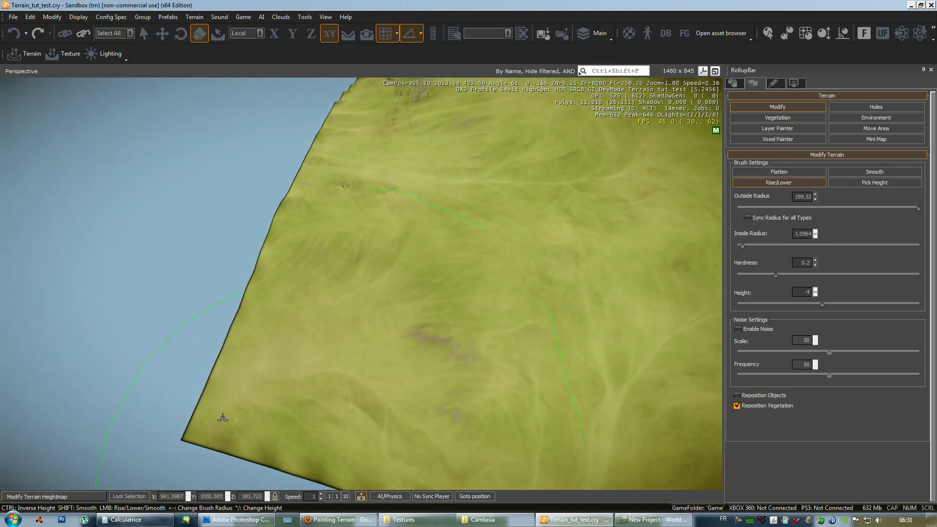
right_drag(535, 303, 502, 261)
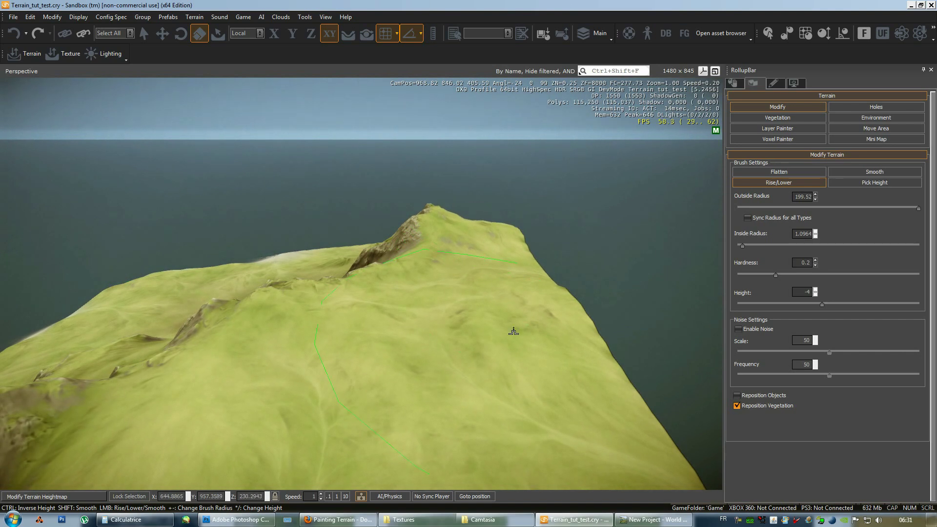
mouse_move(493, 329)
shift+right_down()
mouse_move(530, 273)
mouse_move(521, 261)
mouse_move(338, 242)
shift+right_up()
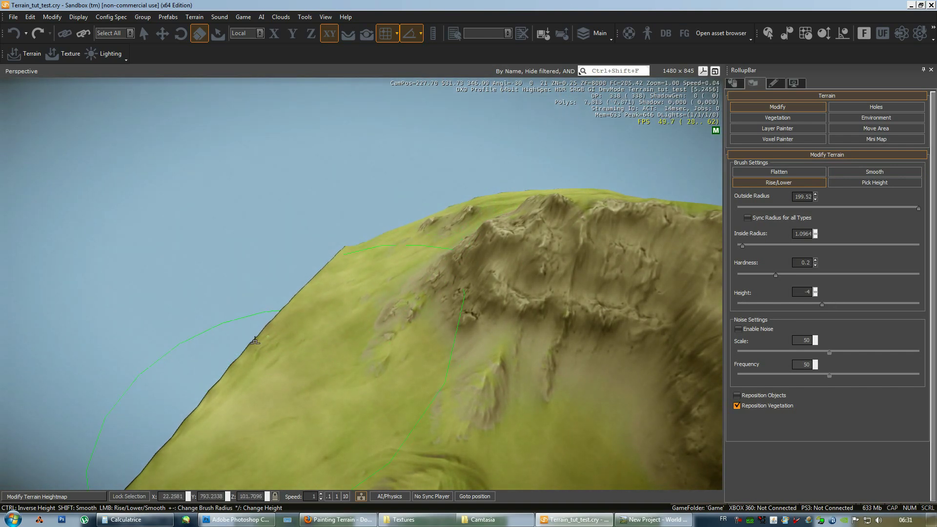
right_drag(286, 320, 304, 306)
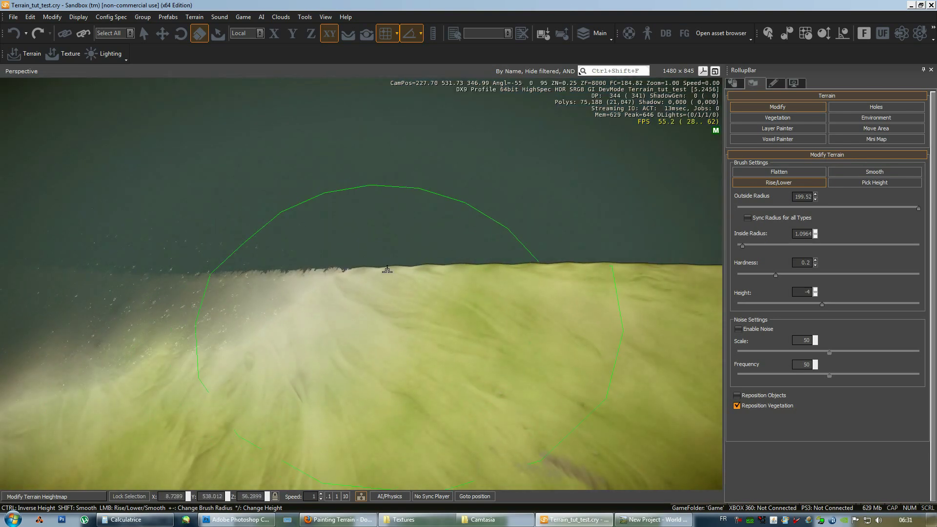
right_drag(368, 273, 506, 203)
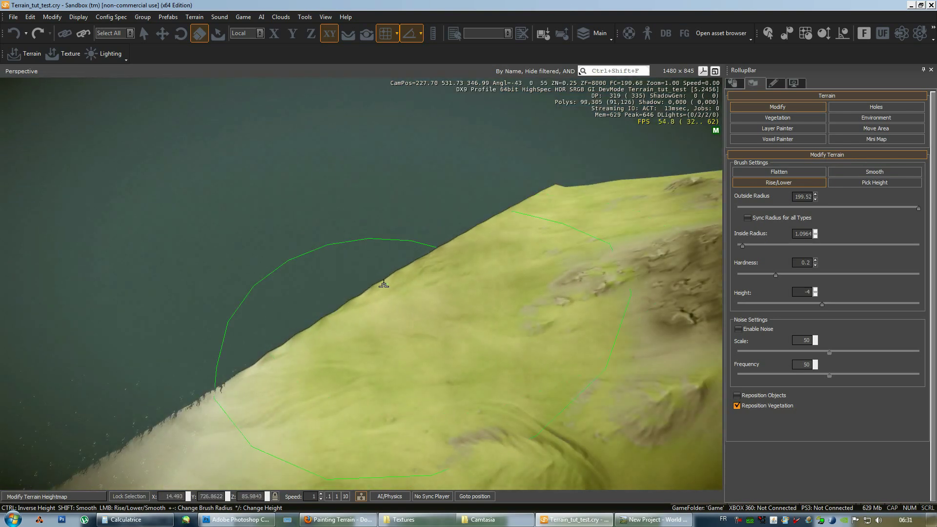
Raise the slope terrain to fill the gaps, then fly over the hills.
drag(371, 305, 386, 300)
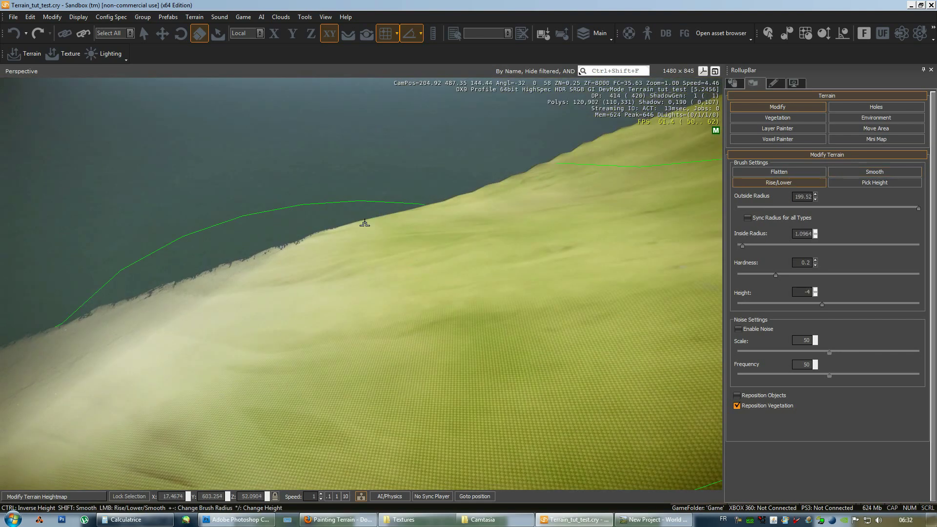
drag(364, 223, 374, 272)
mouse_move(374, 272)
right_down()
mouse_move(384, 280)
mouse_move(353, 262)
mouse_move(361, 177)
right_up()
key(w)
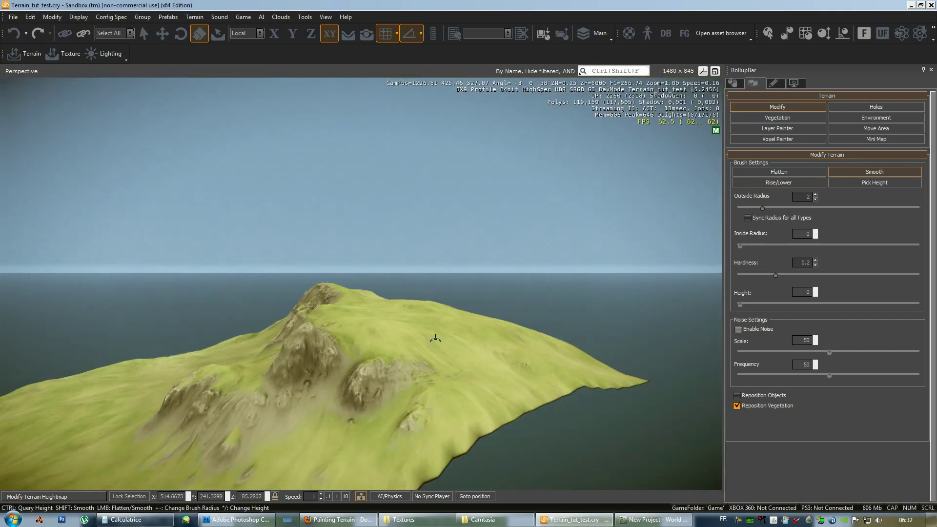
right_drag(432, 339, 435, 339)
right_drag(358, 168, 465, 262)
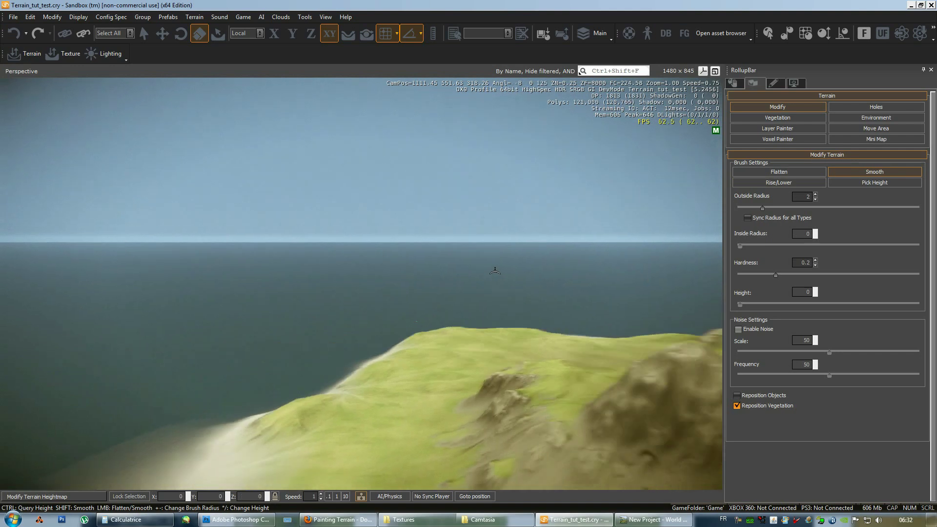
mouse_move(90, 245)
right_down()
mouse_move(489, 271)
mouse_move(454, 270)
right_up()
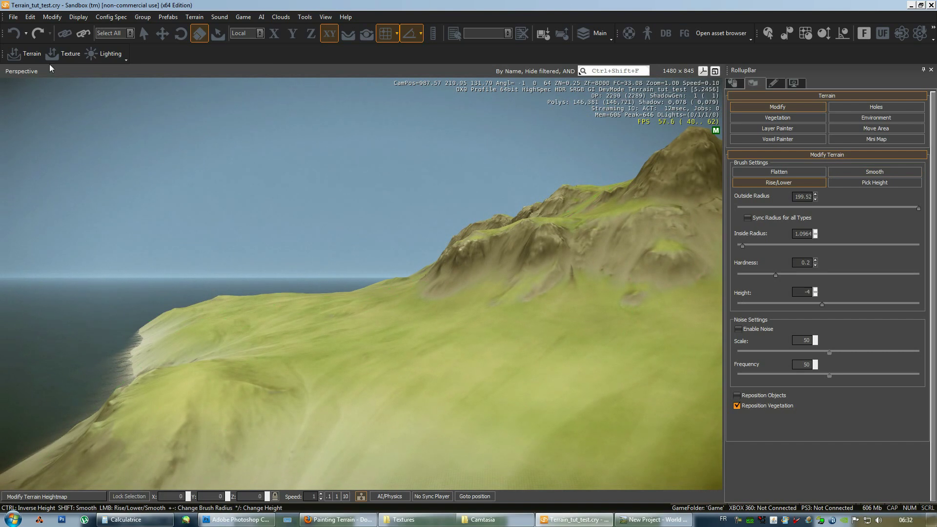
Deselect the sculpting brush, orbit over the sky, mountain and coastline, and return to Terrain tools.
click(772, 105)
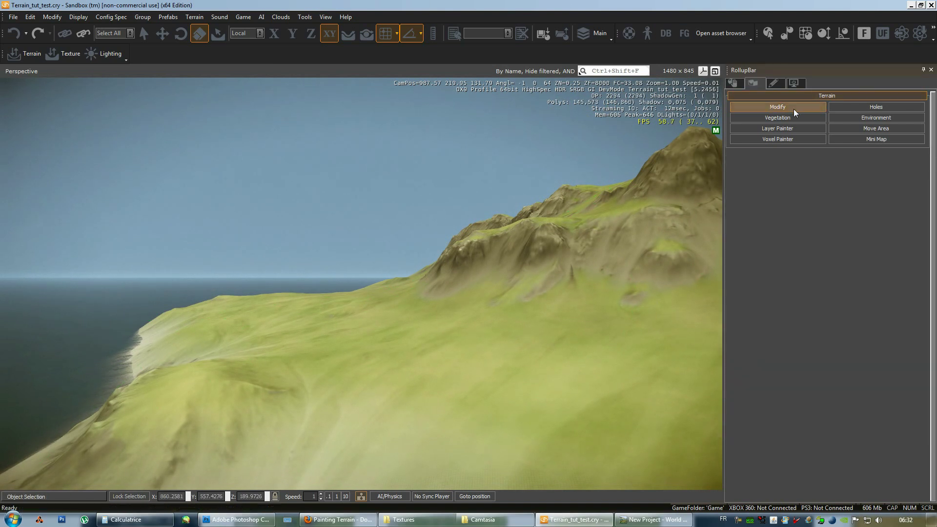
right_drag(422, 265, 481, 260)
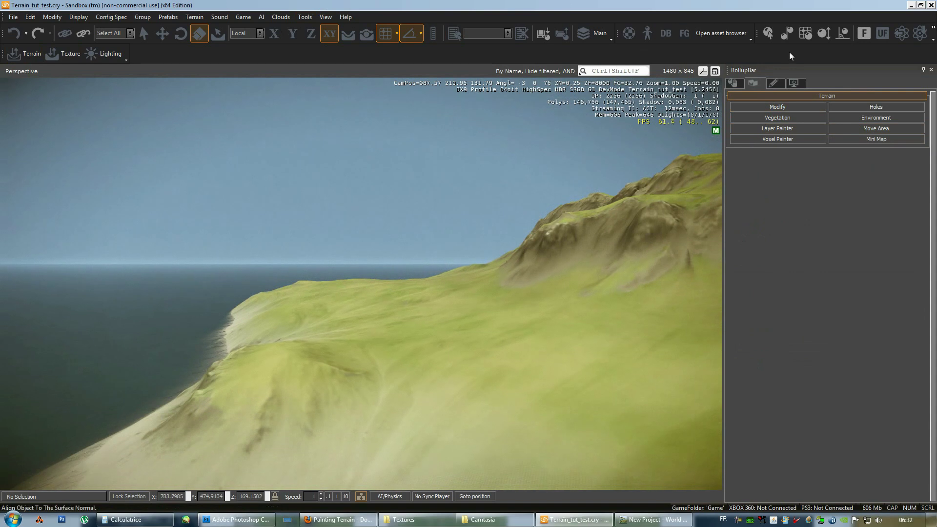
click(733, 83)
right_drag(305, 249, 307, 249)
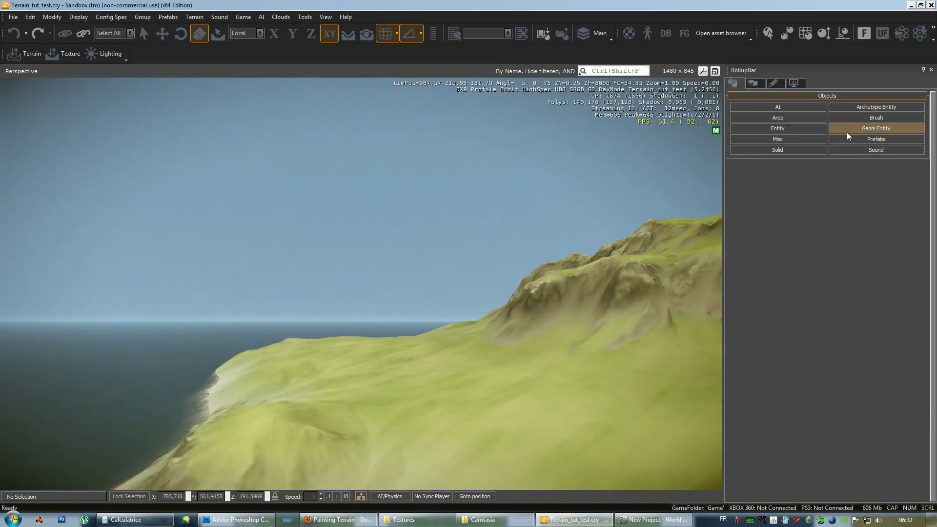
mouse_move(438, 208)
right_down()
mouse_move(409, 214)
mouse_move(519, 186)
right_up()
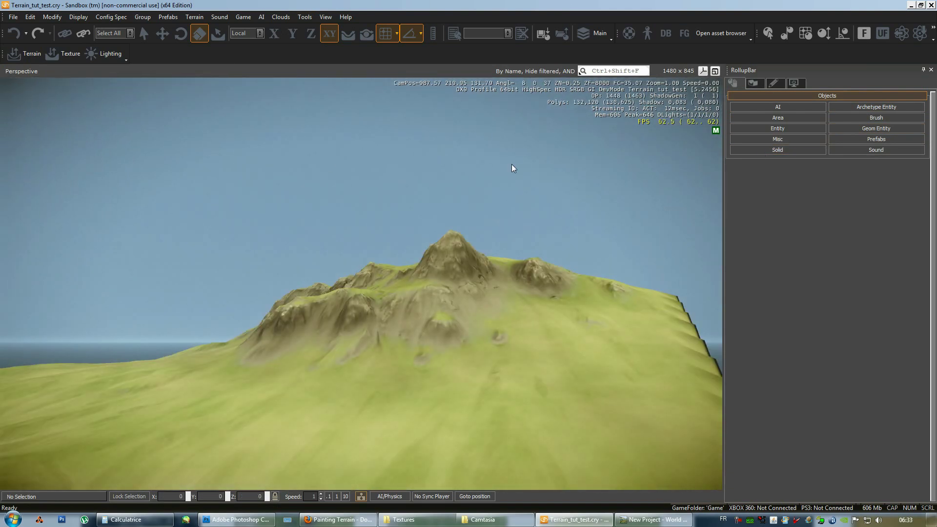
right_drag(482, 252, 471, 247)
mouse_move(407, 162)
right_down()
mouse_move(449, 242)
mouse_move(410, 162)
mouse_move(482, 219)
right_up()
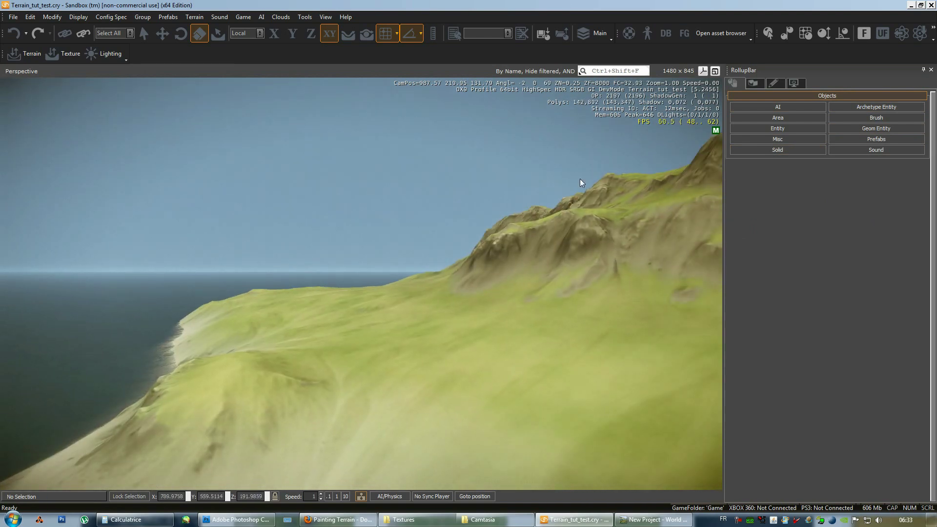
click(754, 87)
Assign the Sky/rain material to the SkyBox Material in Environment settings.
click(870, 118)
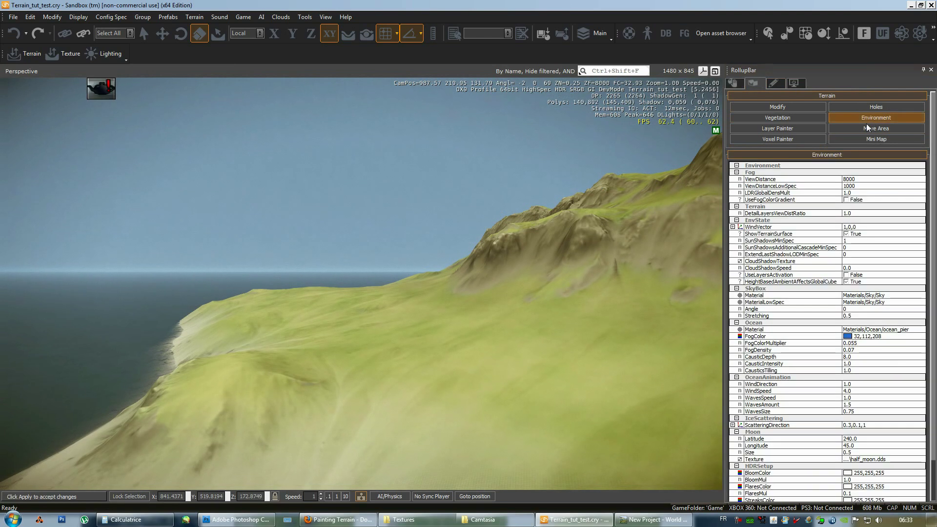
double_click(887, 296)
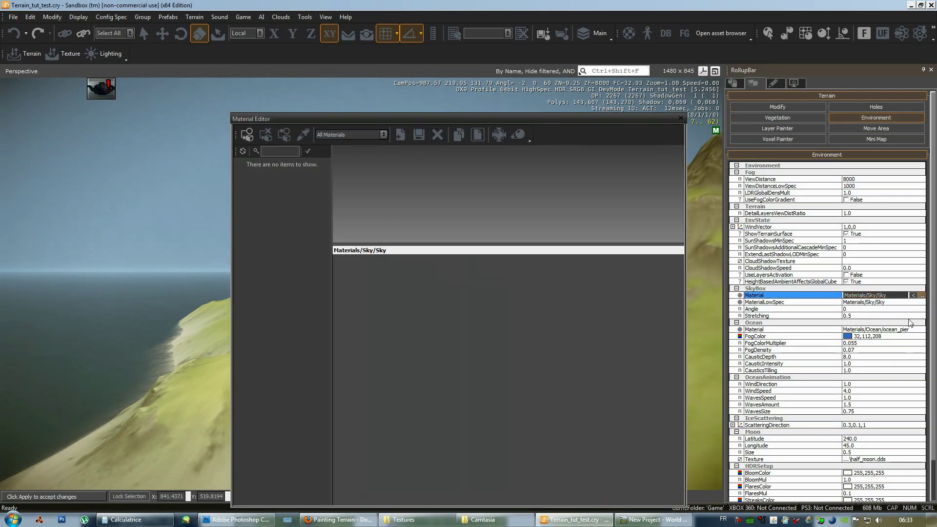
drag(521, 117, 572, 74)
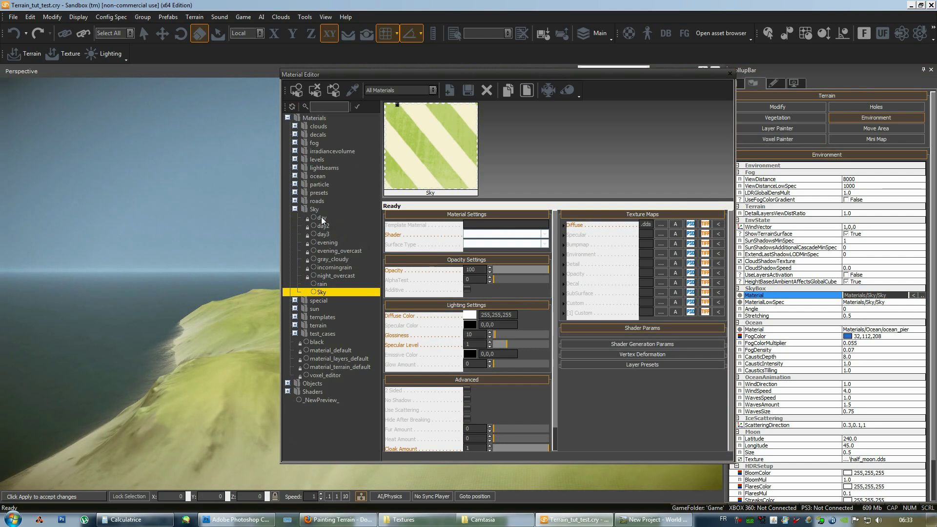
click(322, 284)
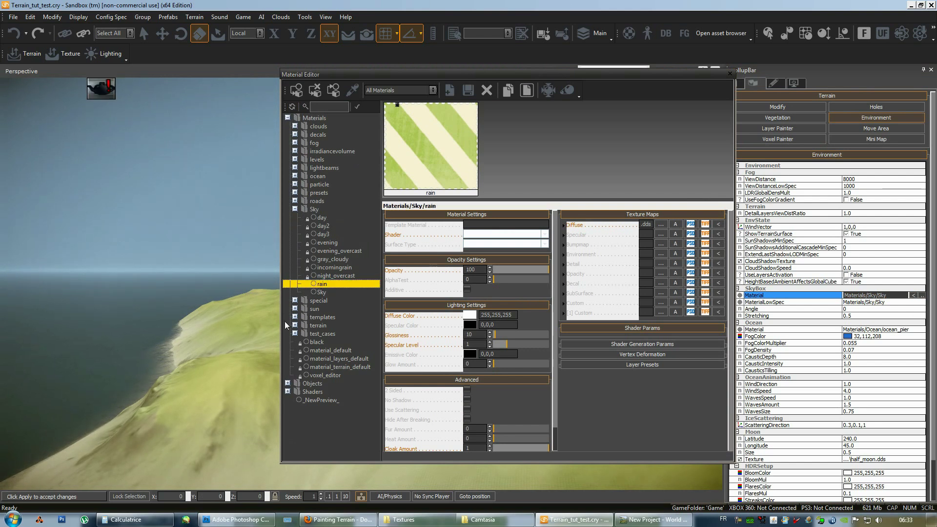
click(913, 295)
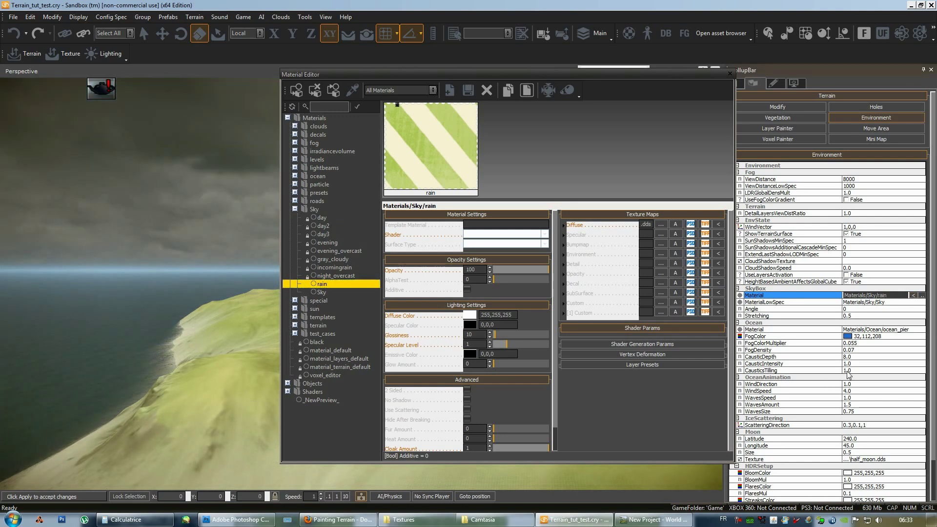
Also assign Sky/rain to MaterialLowSpec, close the Material Editor, and view the cloudy ridge.
click(891, 303)
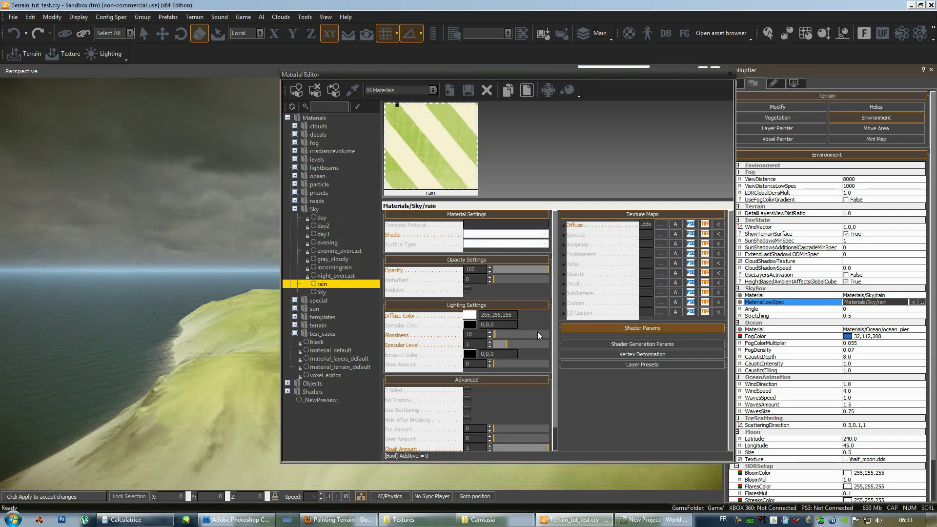
key(w)
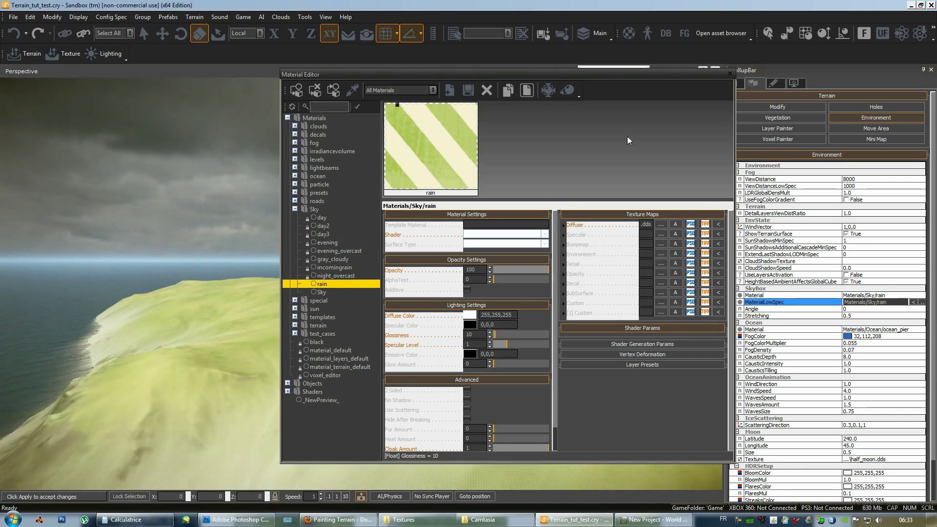
click(729, 74)
mouse_move(391, 293)
right_down()
mouse_move(355, 292)
mouse_move(364, 293)
right_up()
key(w)
Open the Time Of Day dialog and arrange it beside the viewport.
click(193, 18)
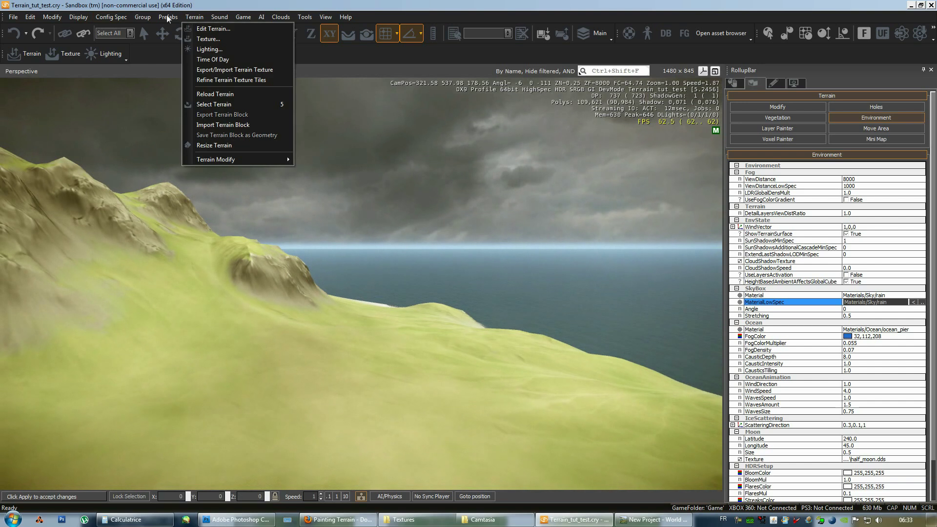
click(196, 61)
drag(691, 171, 189, 53)
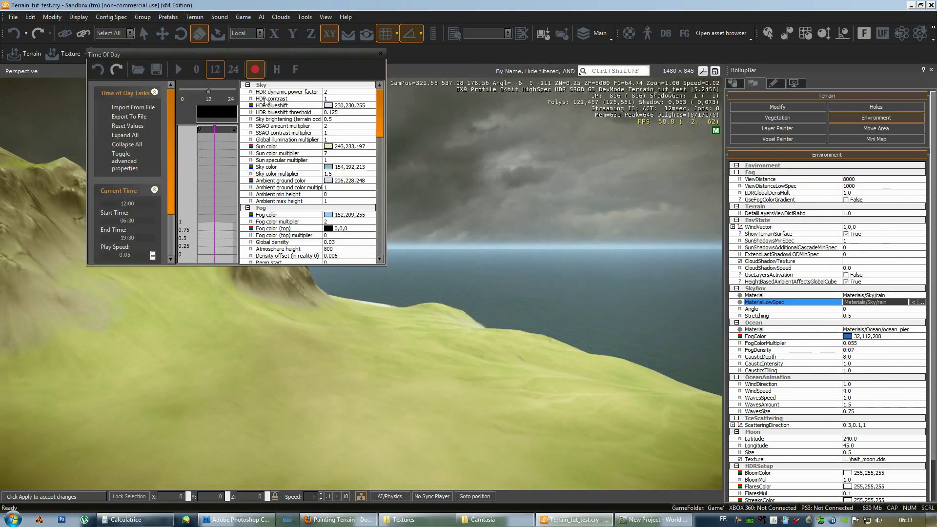
drag(386, 265, 663, 464)
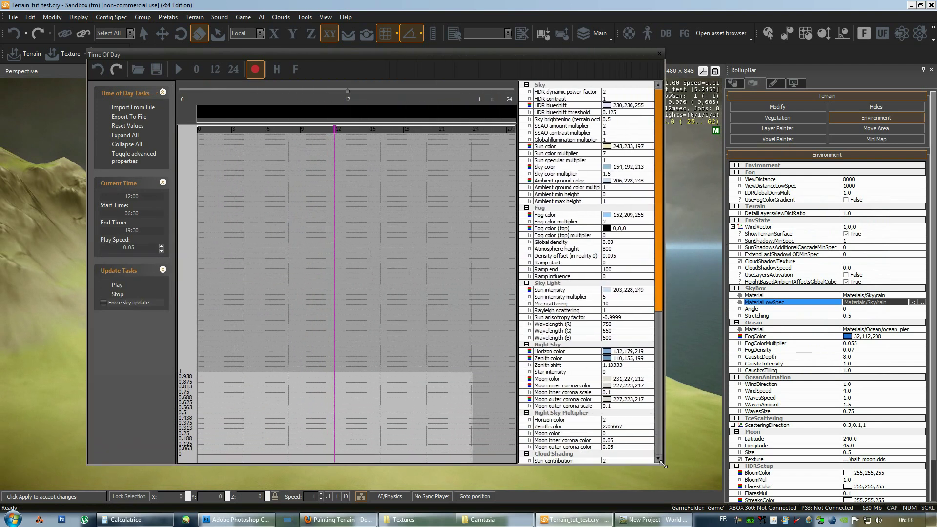
drag(658, 300, 658, 424)
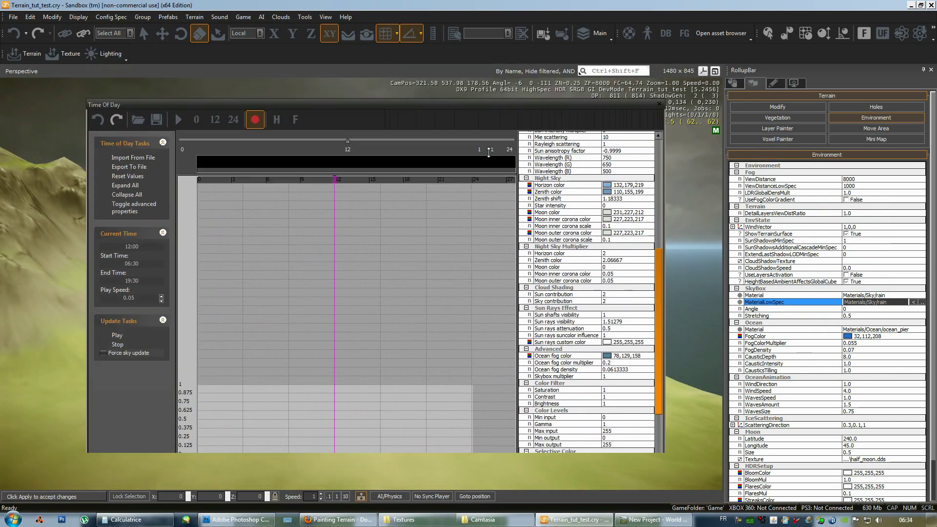
drag(484, 62, 483, 207)
right_drag(480, 123, 469, 141)
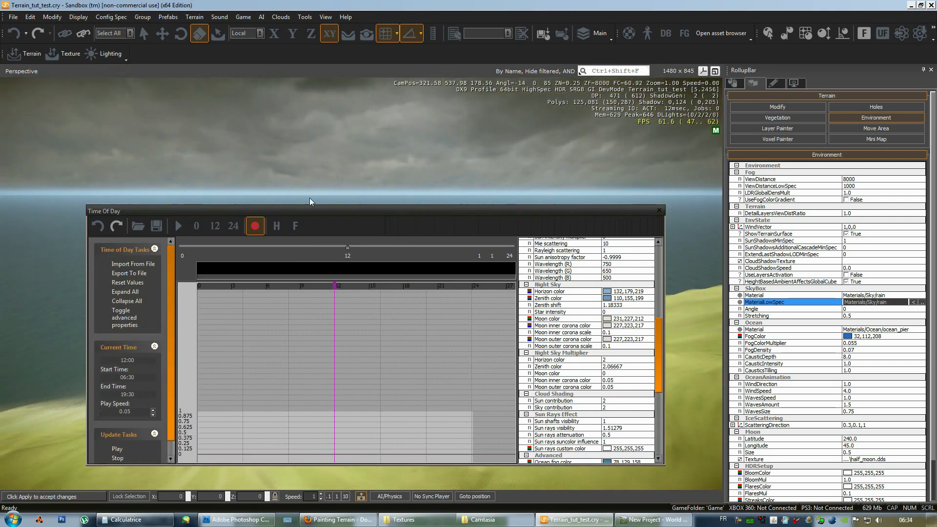
drag(304, 203, 149, 150)
drag(605, 284, 606, 195)
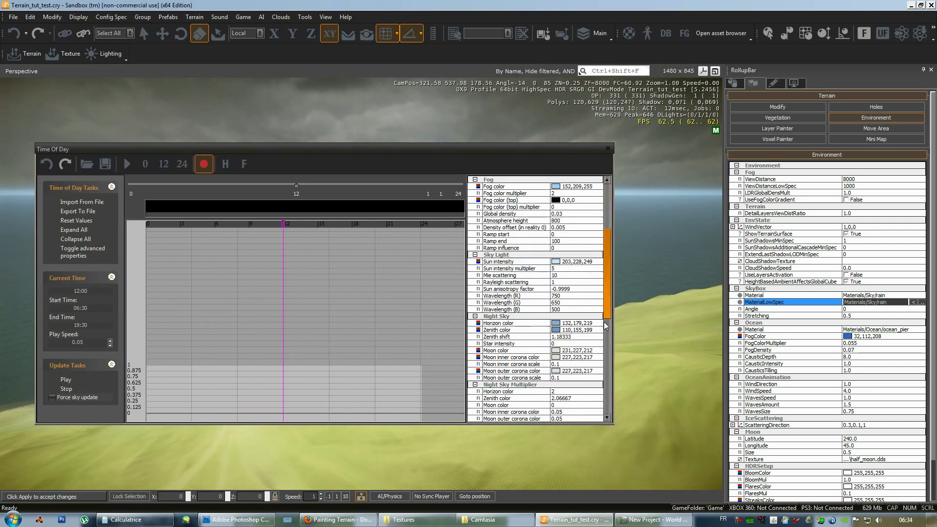
drag(608, 269, 614, 213)
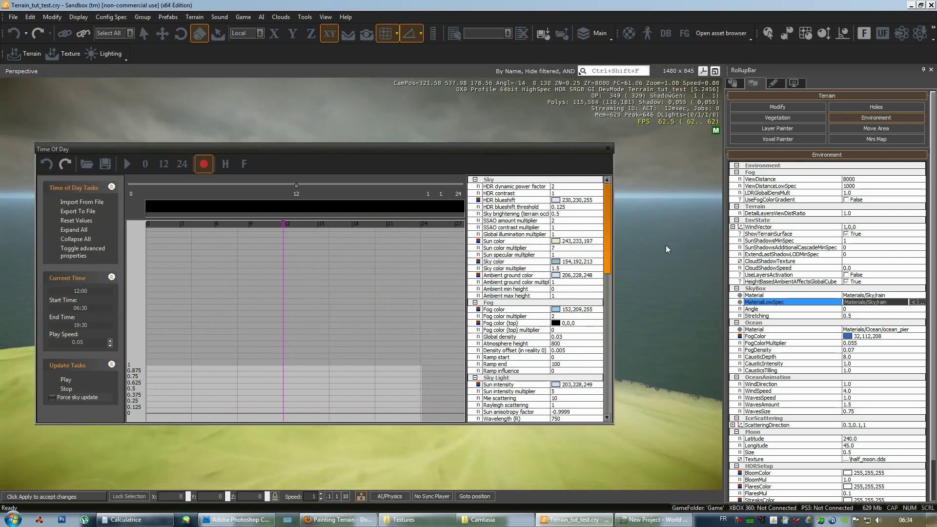
mouse_move(451, 149)
mouse_down()
mouse_move(386, 216)
mouse_move(325, 216)
mouse_up()
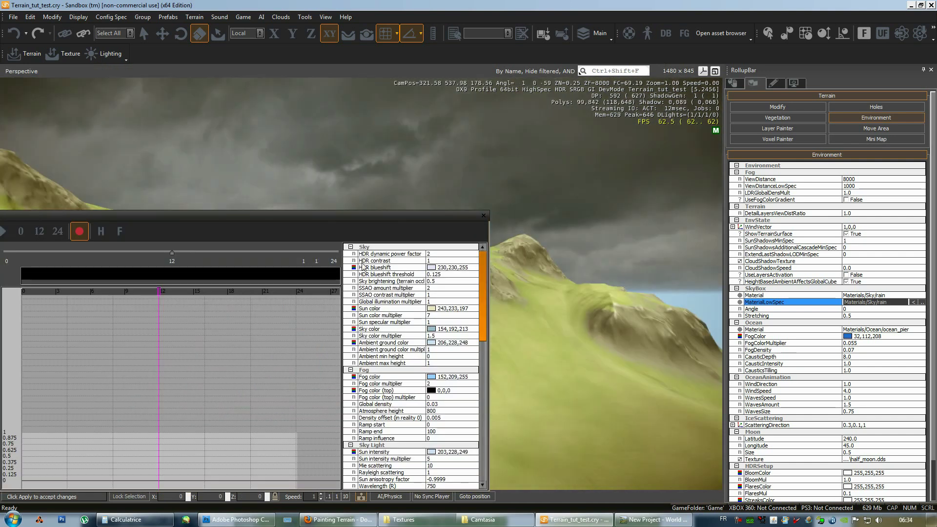
At time 12, enter HDR dynamic power factor 1 and HDR contrast 1.25.
click(425, 253)
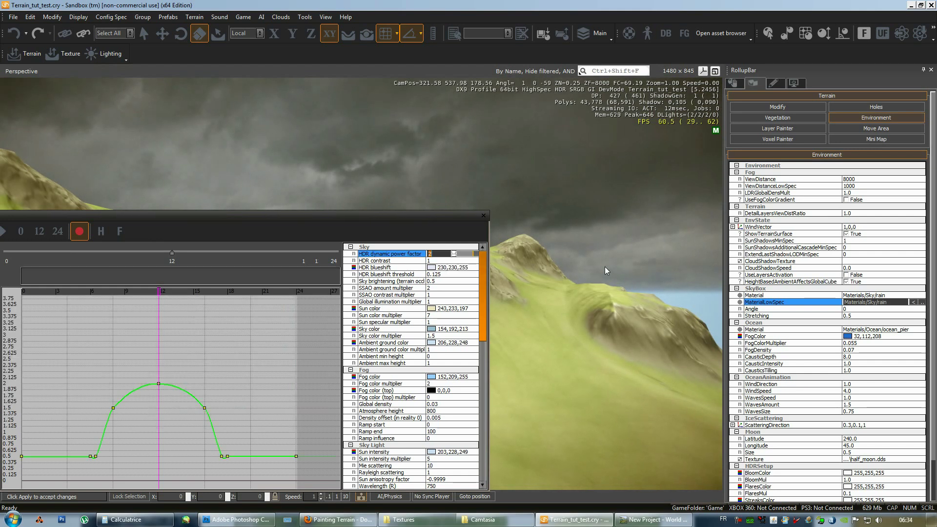
text(1)
key(Return)
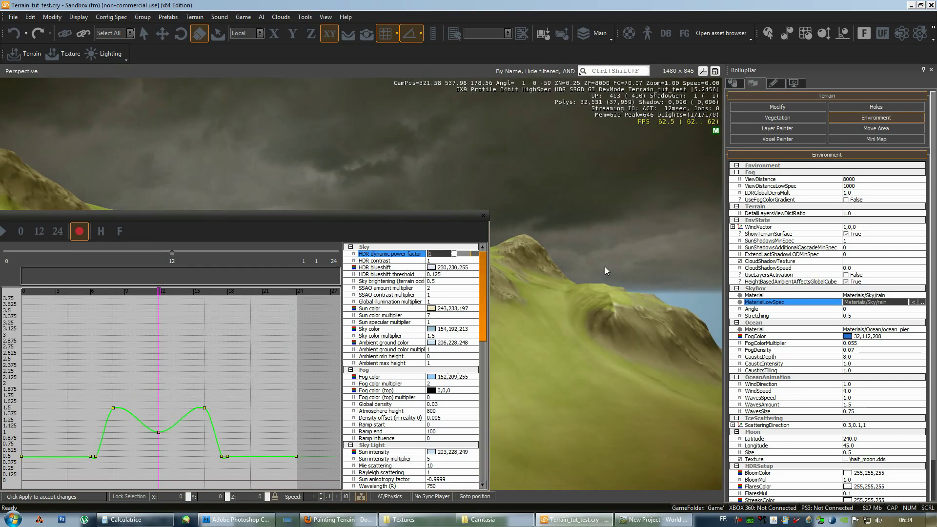
mouse_move(604, 267)
right_down()
mouse_move(635, 289)
mouse_move(593, 303)
right_up()
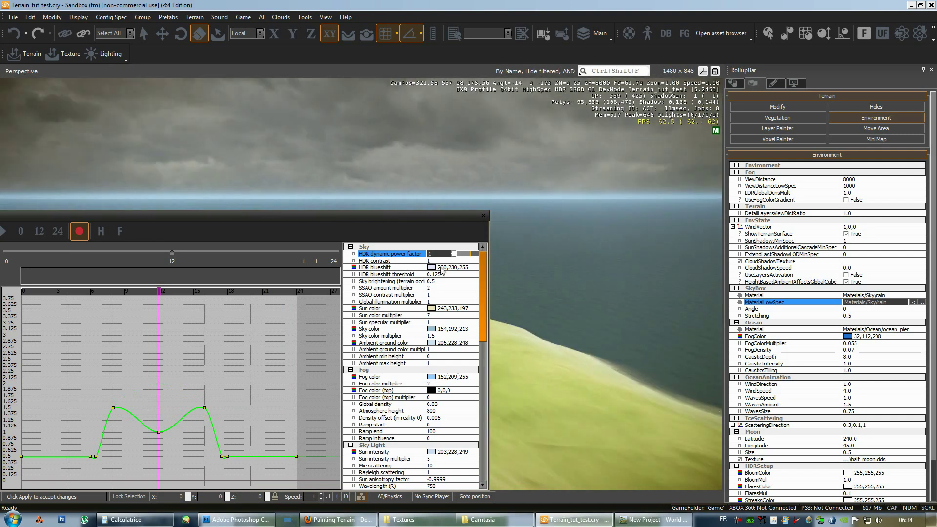
click(443, 261)
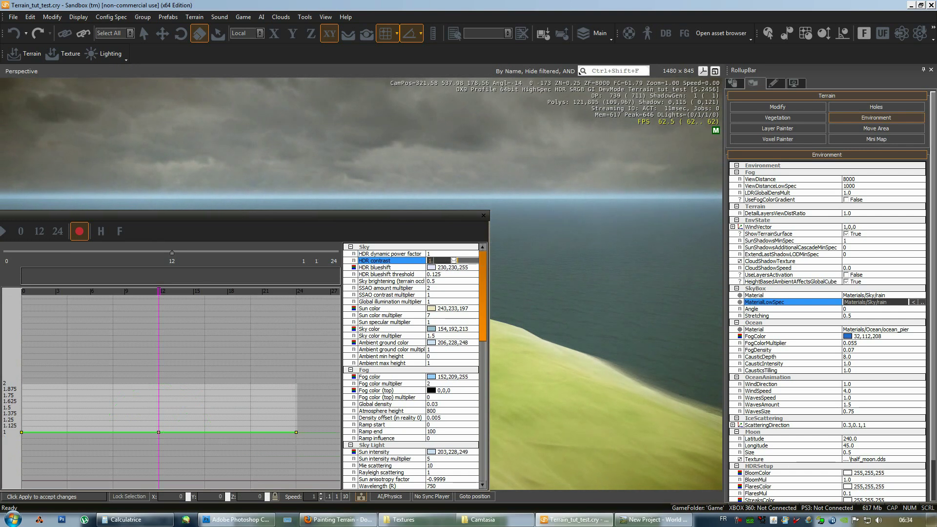
text(1.25)
key(Return)
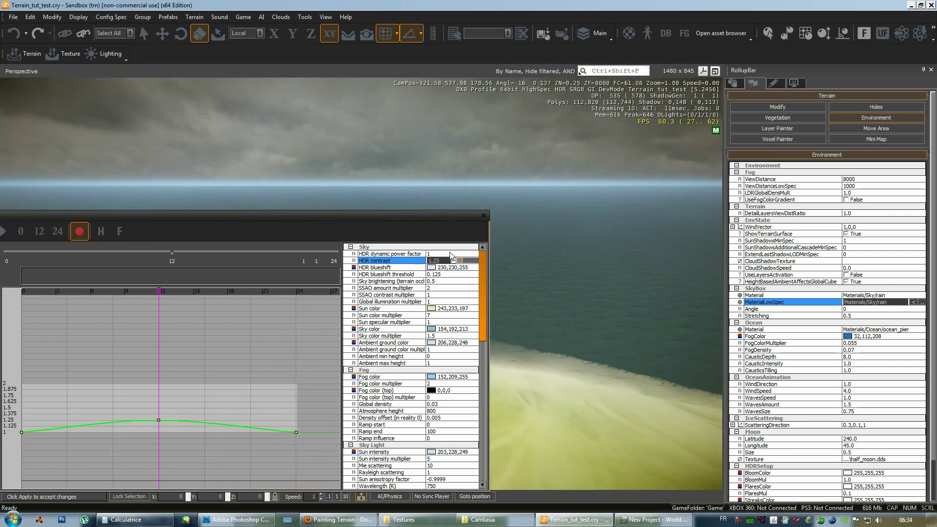
mouse_move(502, 264)
right_down()
mouse_move(567, 270)
mouse_move(571, 279)
right_up()
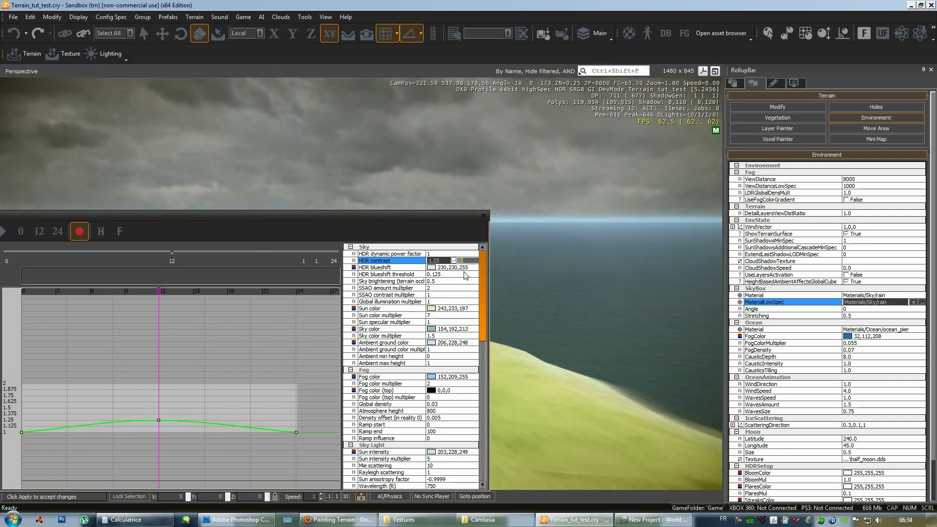
Raise the midday Sky brightening value to 1 and orbit toward the hills and sea.
click(439, 281)
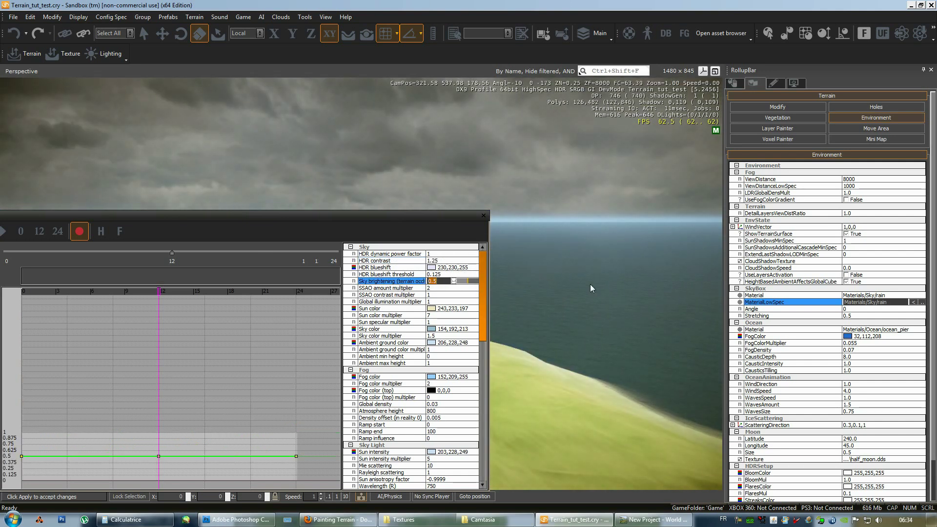
mouse_move(590, 284)
right_down()
mouse_move(589, 212)
mouse_move(606, 185)
right_up()
right_drag(562, 329, 586, 299)
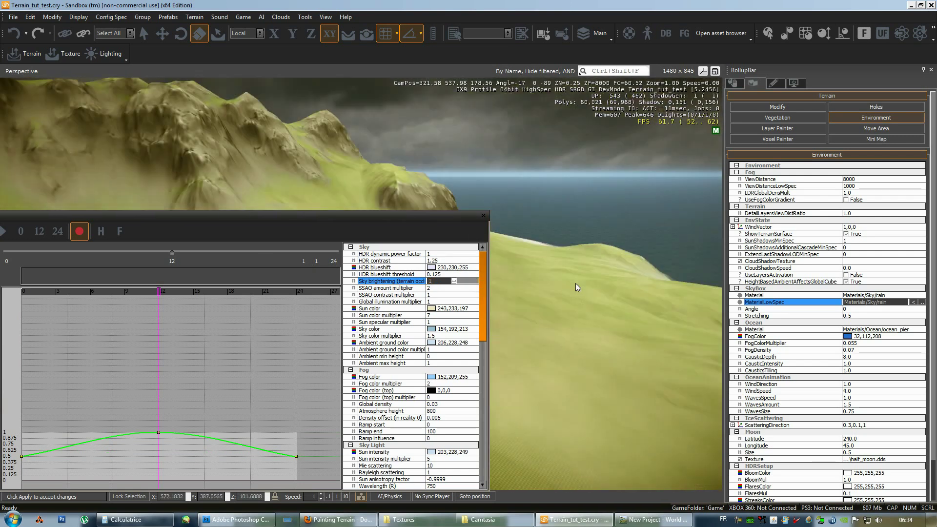
click(12, 16)
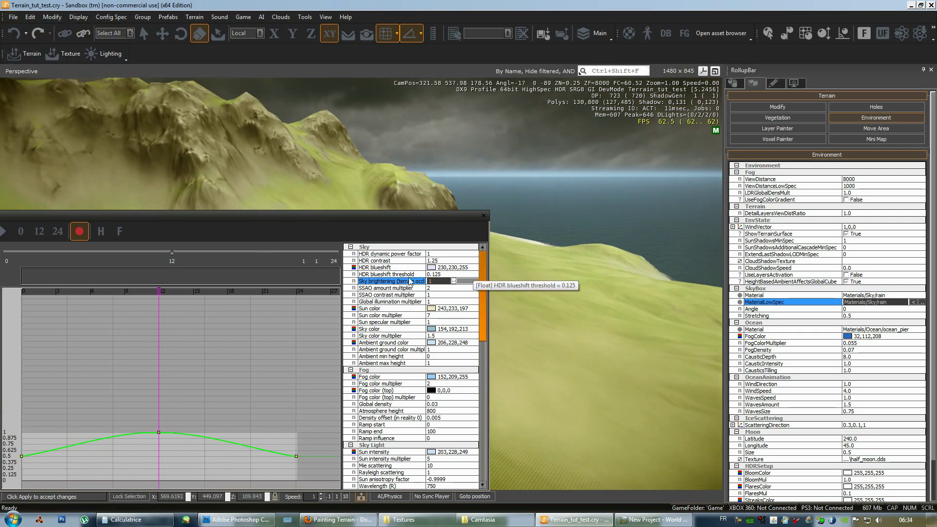
Inspect the SSAO amount and contrast multiplier curves while orbiting around the mountain ridges.
click(364, 289)
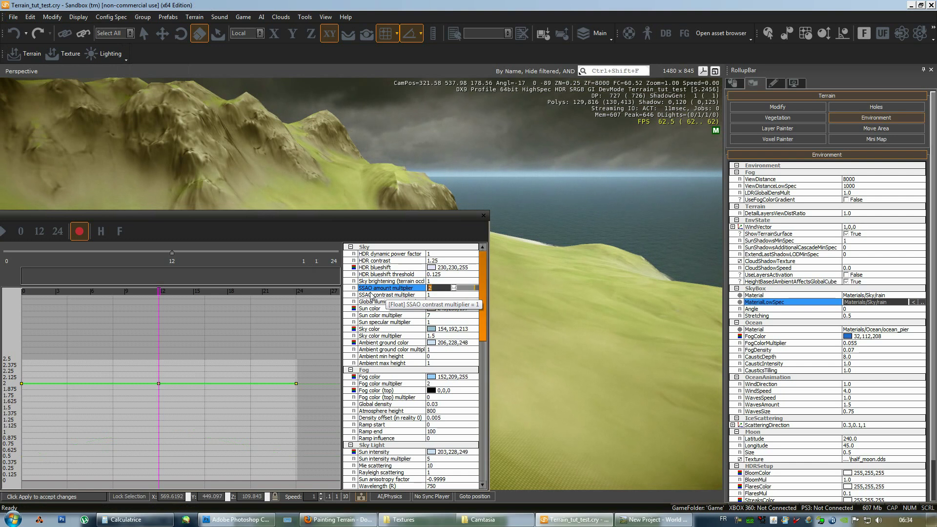
click(371, 295)
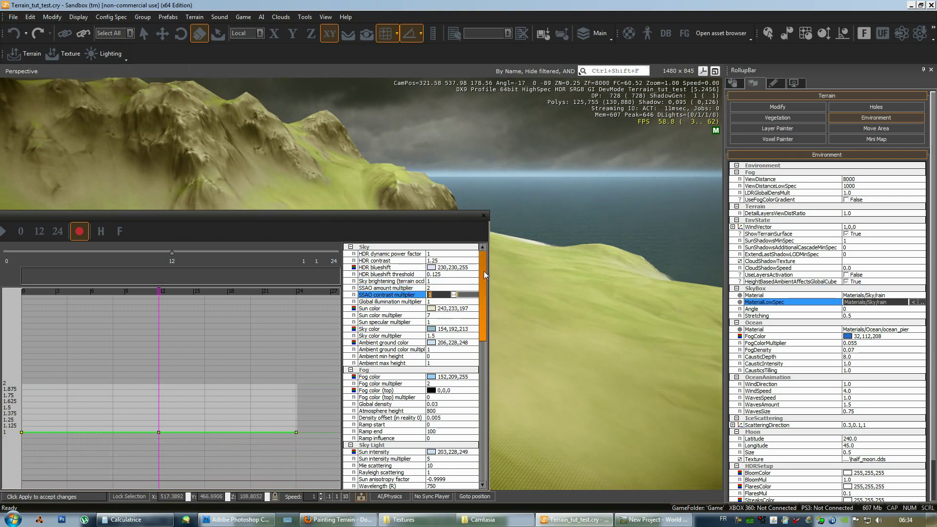
right_drag(564, 288, 628, 300)
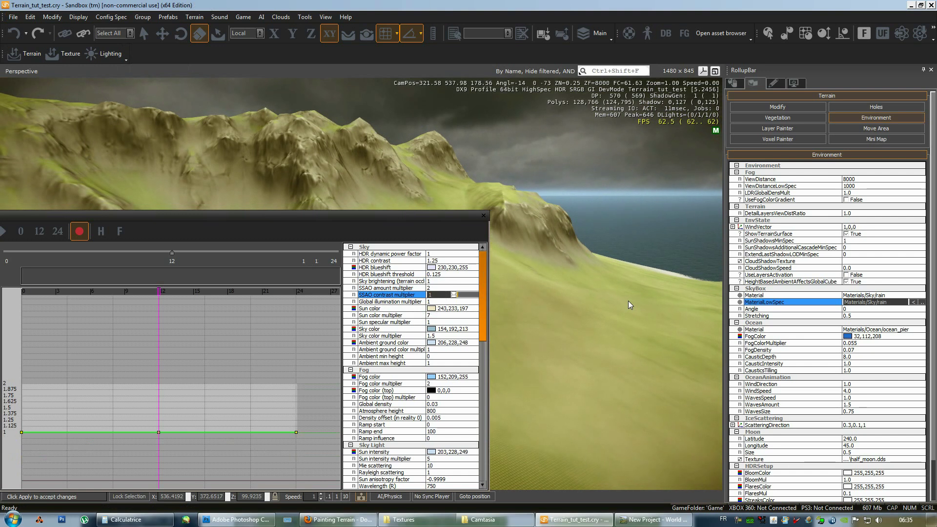
right_drag(628, 301, 628, 301)
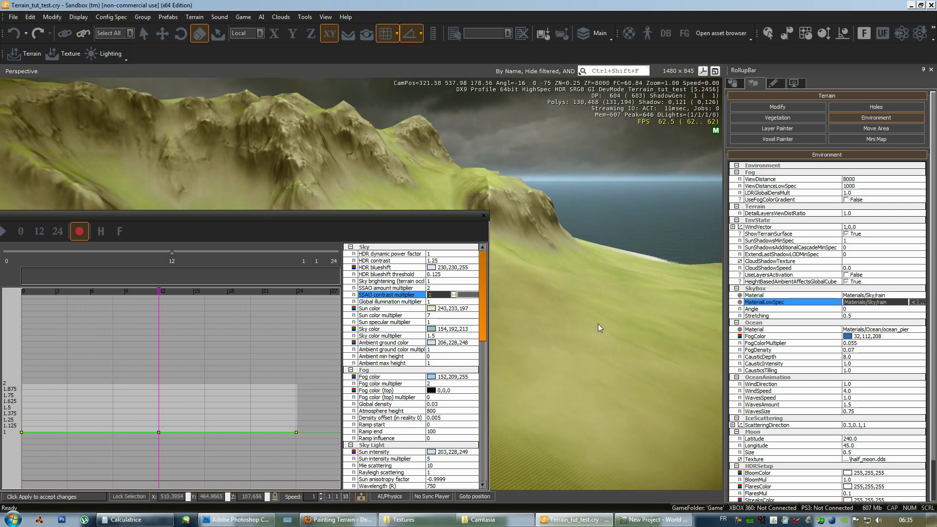
right_drag(598, 323, 598, 323)
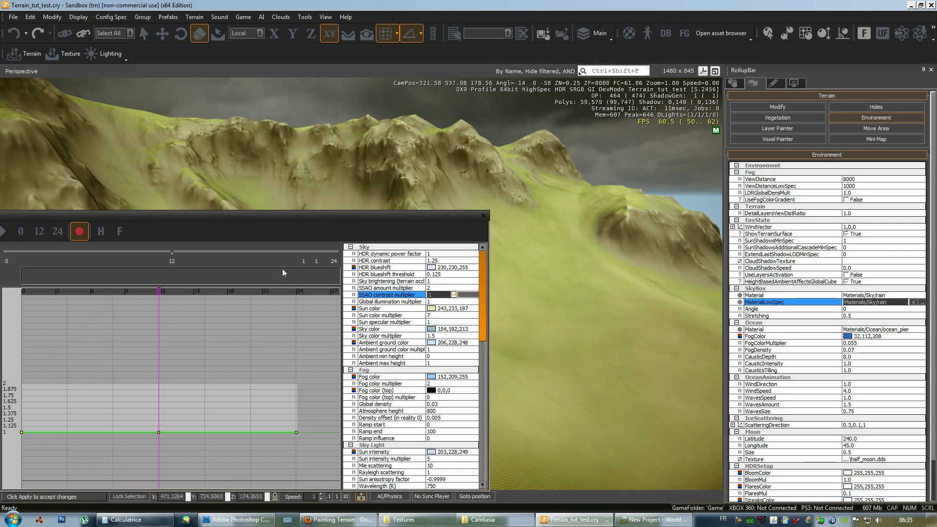
right_drag(542, 399, 543, 399)
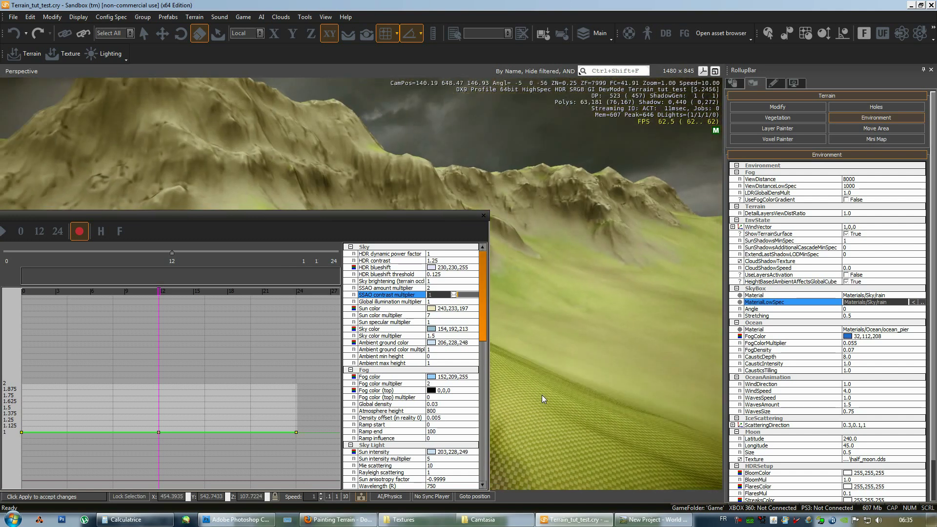
right_drag(541, 395, 542, 394)
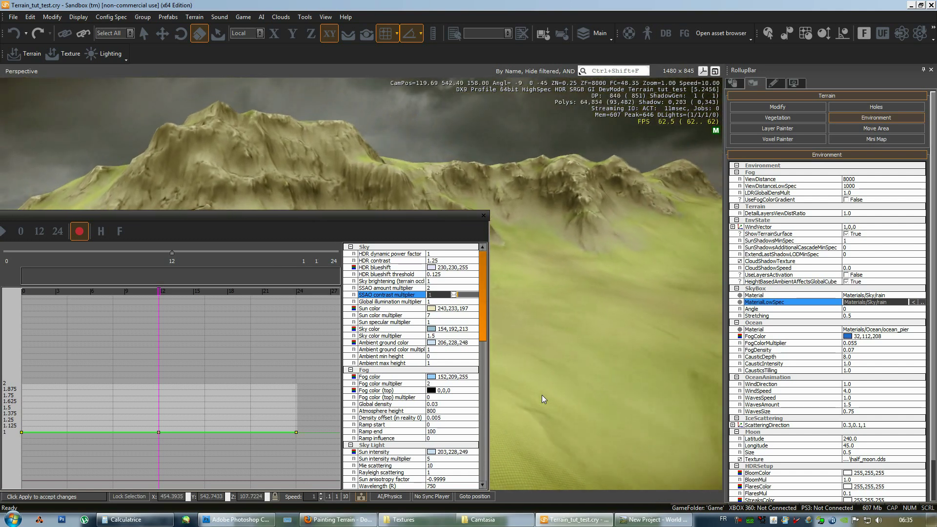
right_drag(496, 365, 560, 287)
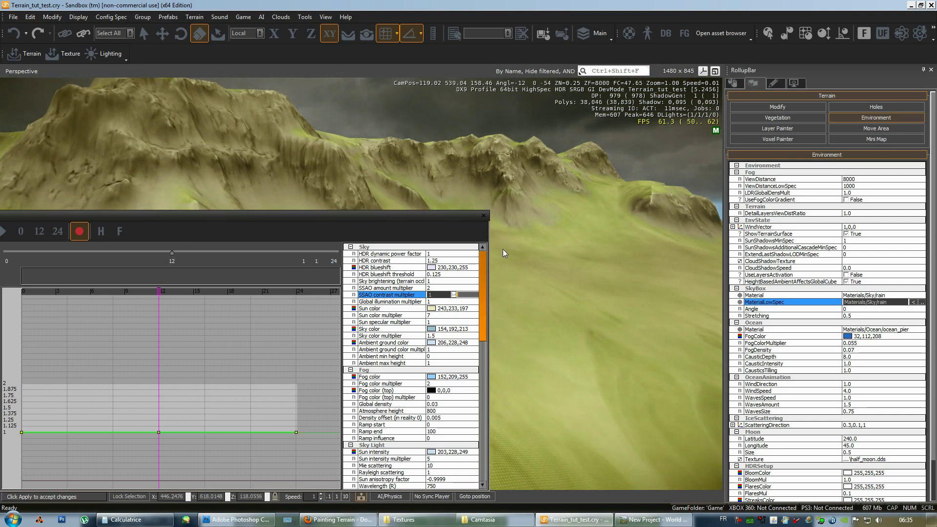
Recheck both SSAO multiplier curves along the mountain range, then select the Global illumination multiplier.
click(383, 287)
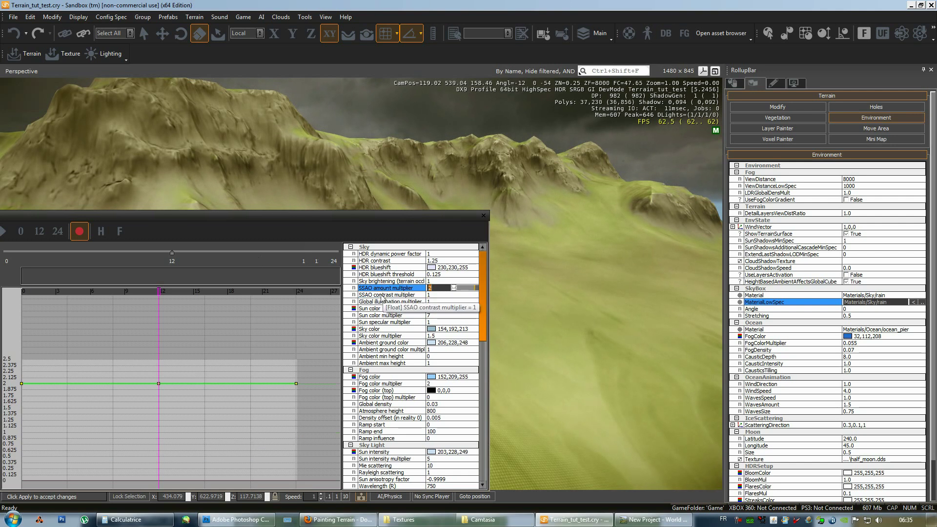
click(384, 294)
click(384, 288)
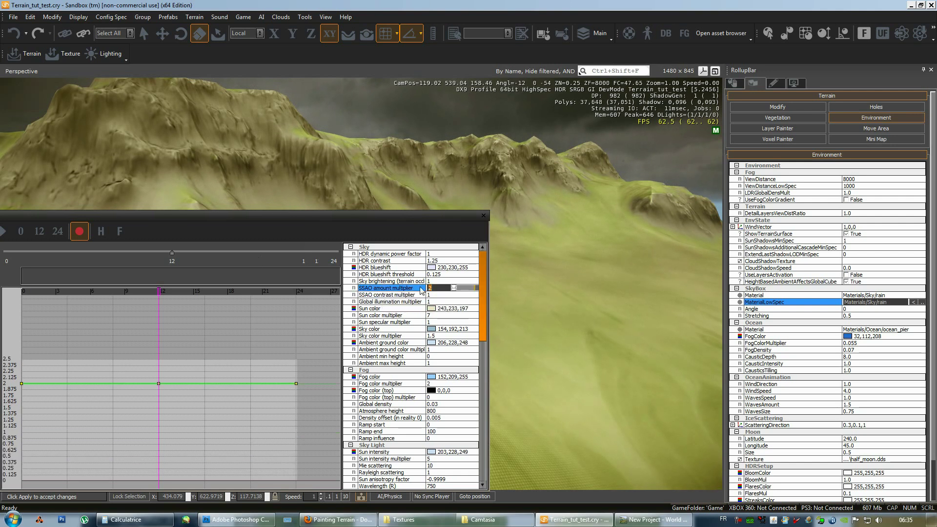
right_drag(572, 293, 589, 288)
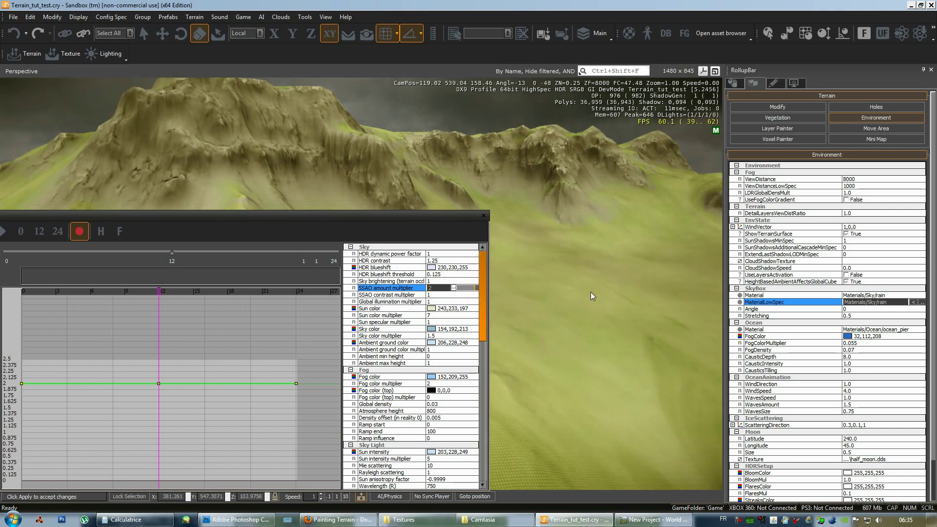
click(384, 295)
right_drag(526, 296, 596, 264)
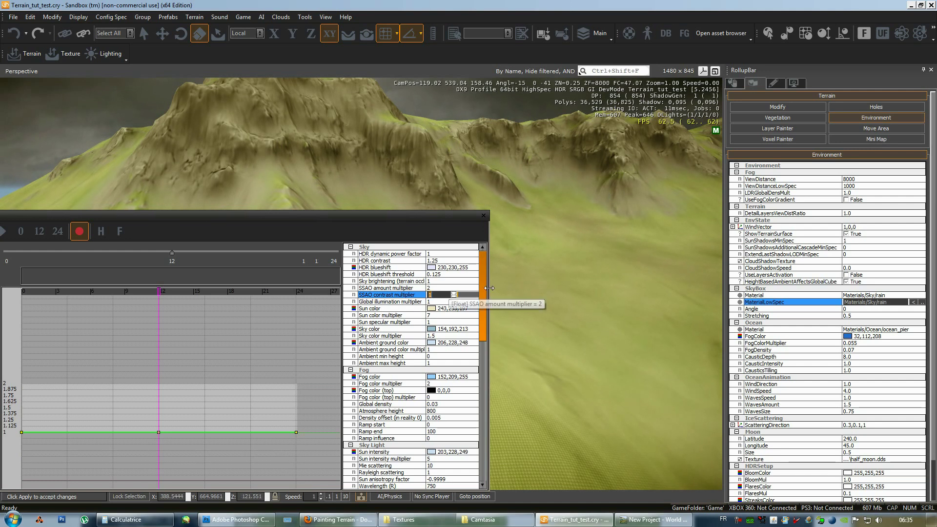
right_drag(592, 302, 536, 295)
click(384, 301)
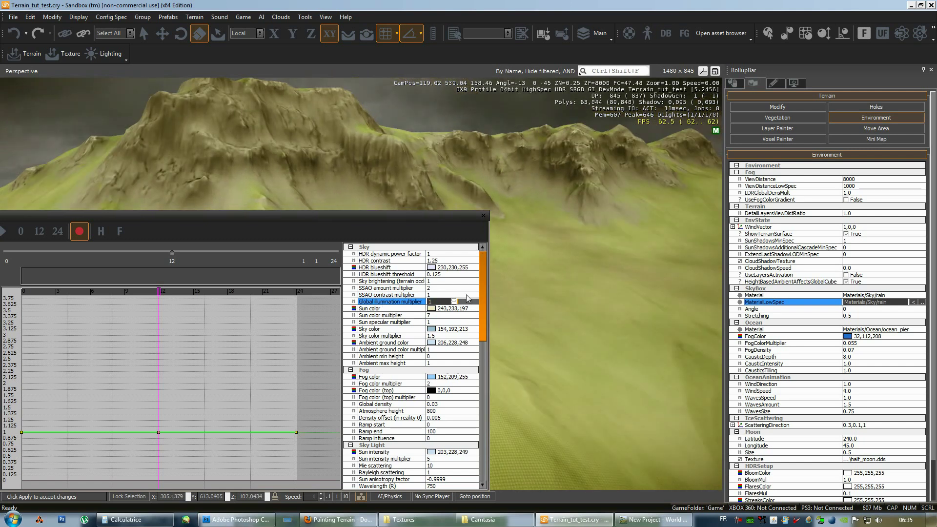
drag(484, 308, 483, 299)
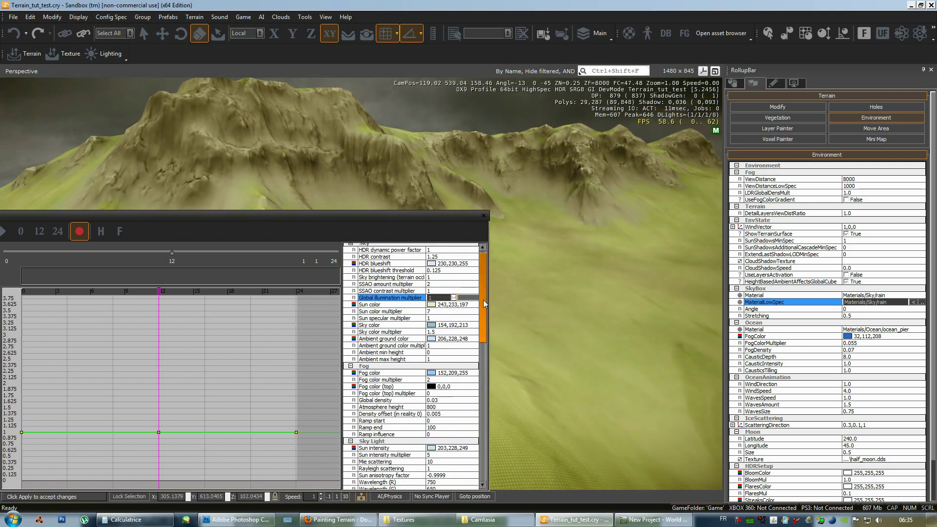
From the Painting Terrain page, search the Table of Contents for 'TOD' and open Setting Up Time Of Day.
click(306, 522)
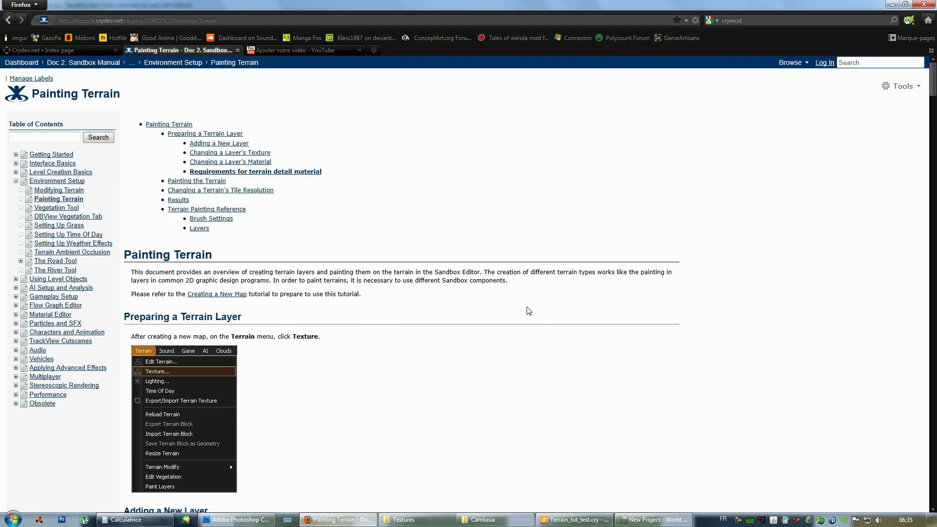
click(35, 134)
text(TOD)
key(Return)
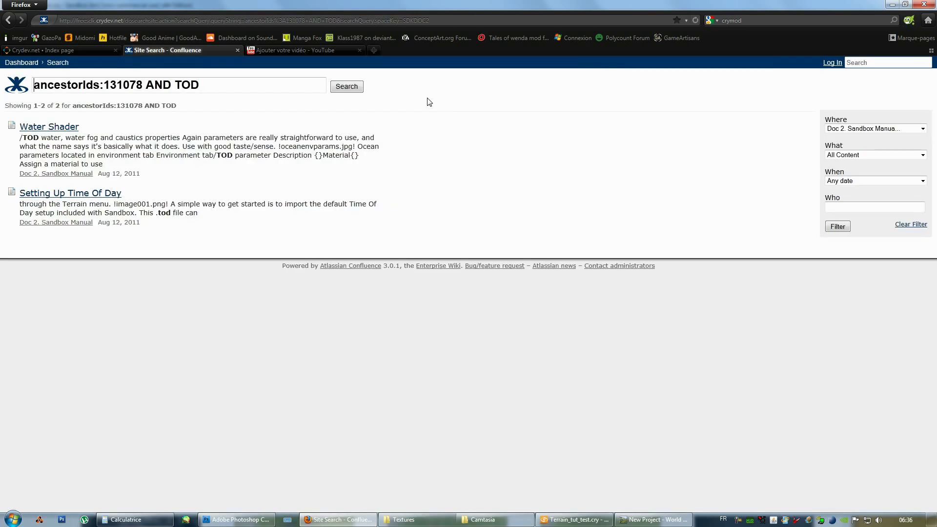
click(52, 195)
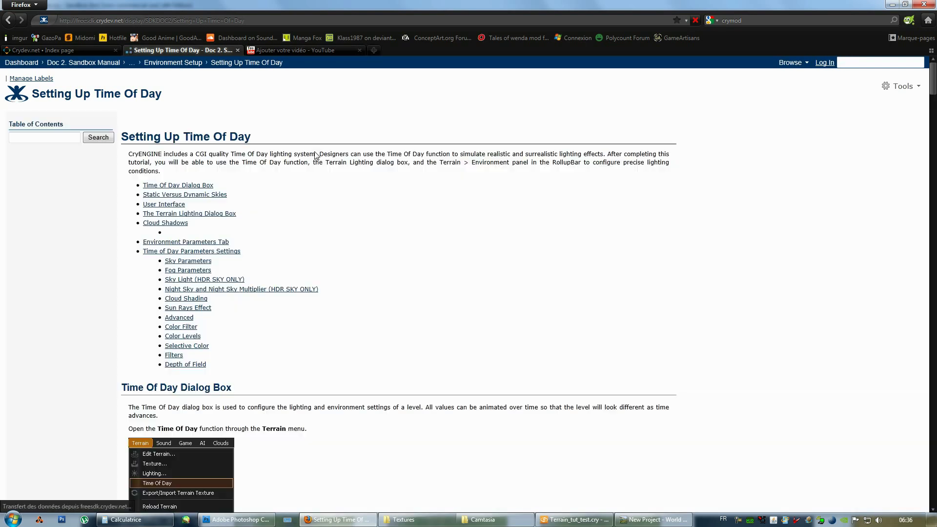
scroll(548, 299, down, 2)
scroll(547, 295, down, 3)
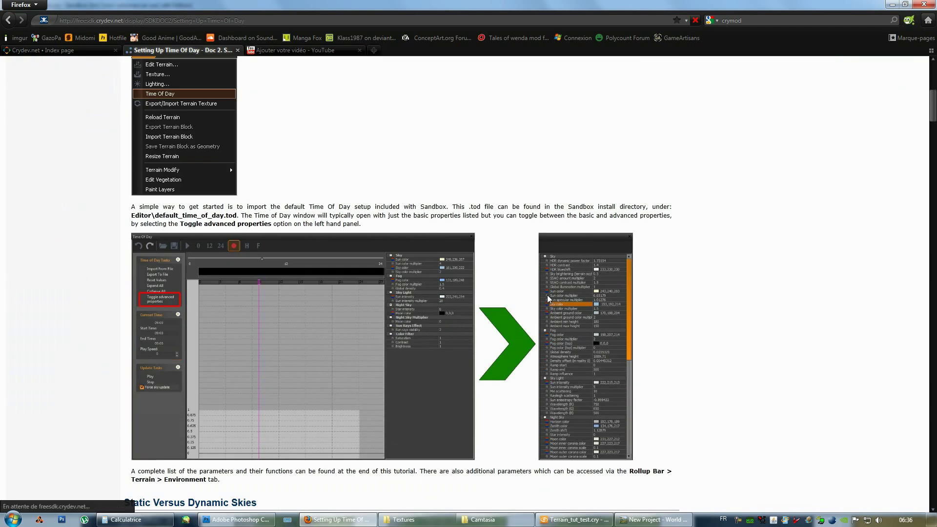
scroll(546, 295, down, 5)
scroll(546, 293, down, 5)
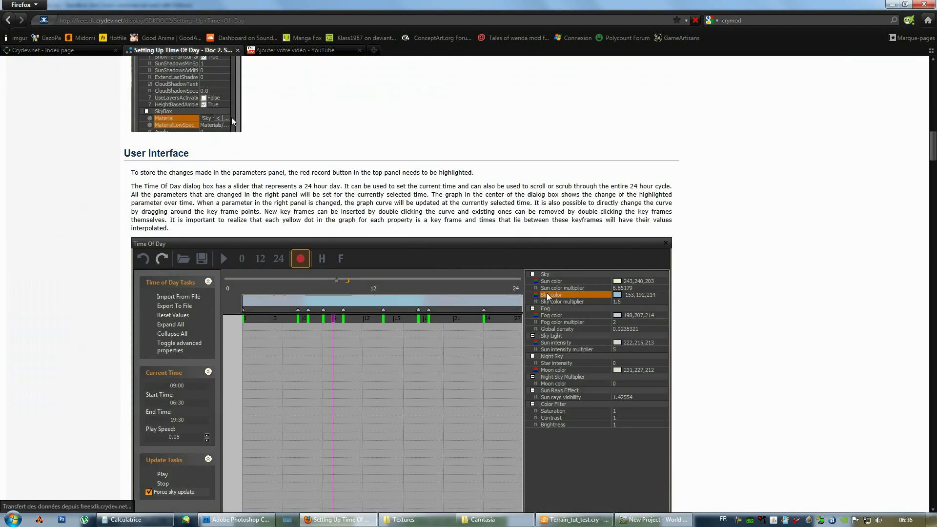
scroll(546, 292, down, 10)
scroll(546, 292, down, 5)
scroll(545, 291, down, 5)
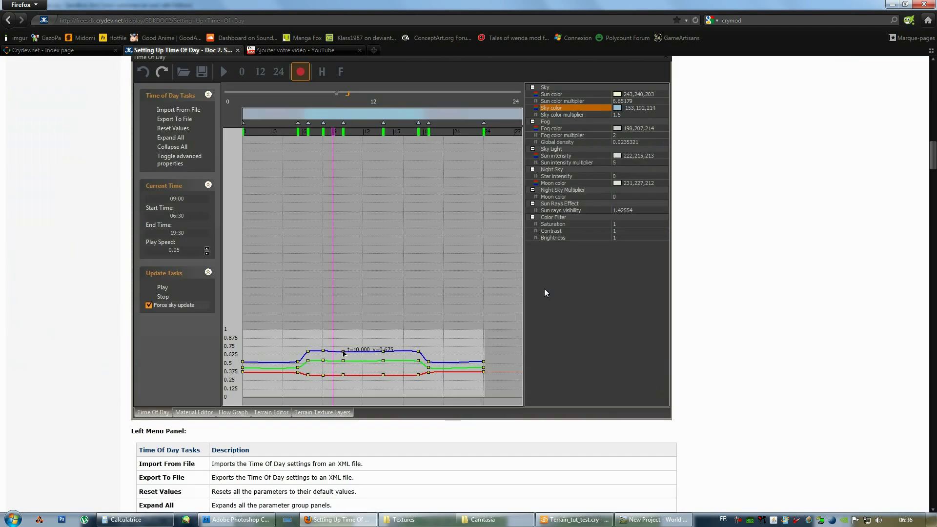
scroll(543, 293, down, 6)
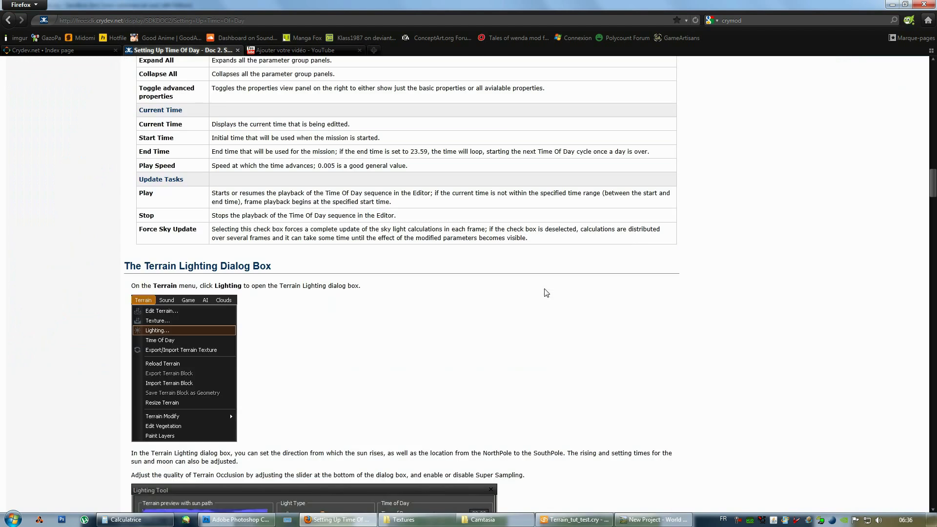
scroll(544, 293, up, 2)
scroll(544, 293, down, 7)
scroll(545, 288, down, 2)
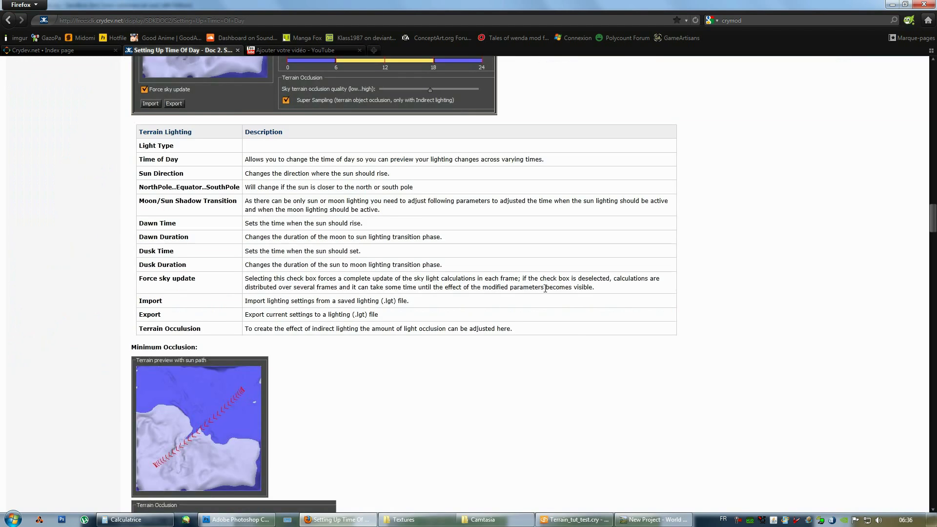
scroll(545, 289, up, 2)
scroll(545, 288, down, 5)
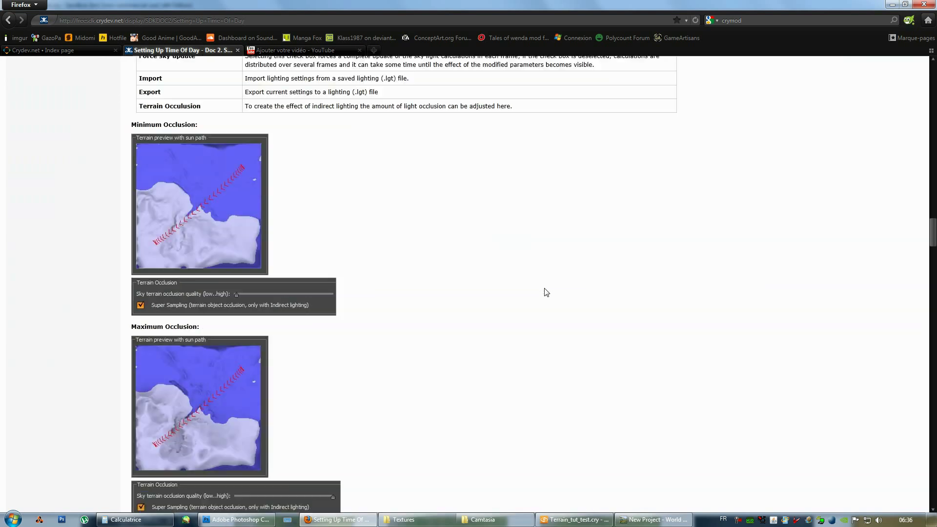
scroll(544, 292, down, 5)
scroll(544, 292, down, 3)
scroll(544, 292, down, 1)
scroll(544, 293, down, 1)
scroll(544, 292, down, 1)
scroll(544, 293, down, 2)
scroll(544, 293, down, 6)
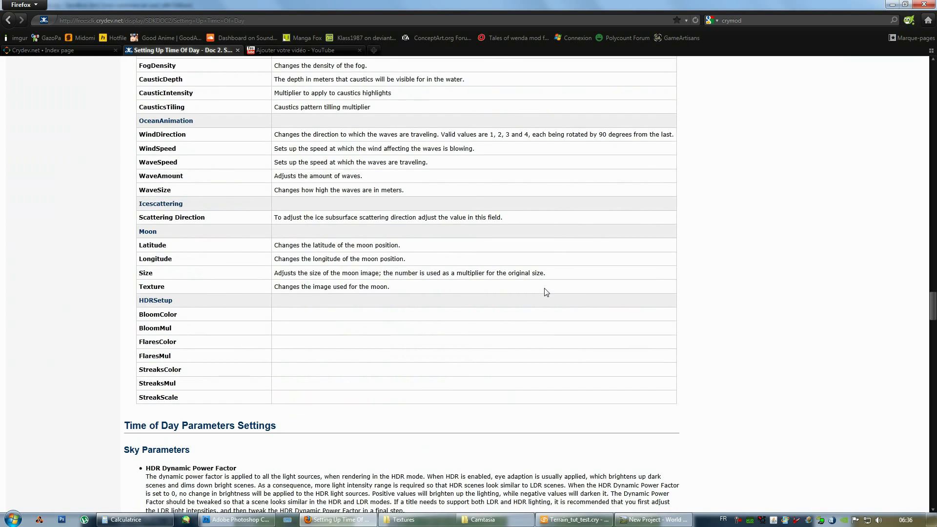
scroll(543, 293, up, 6)
scroll(544, 290, up, 1)
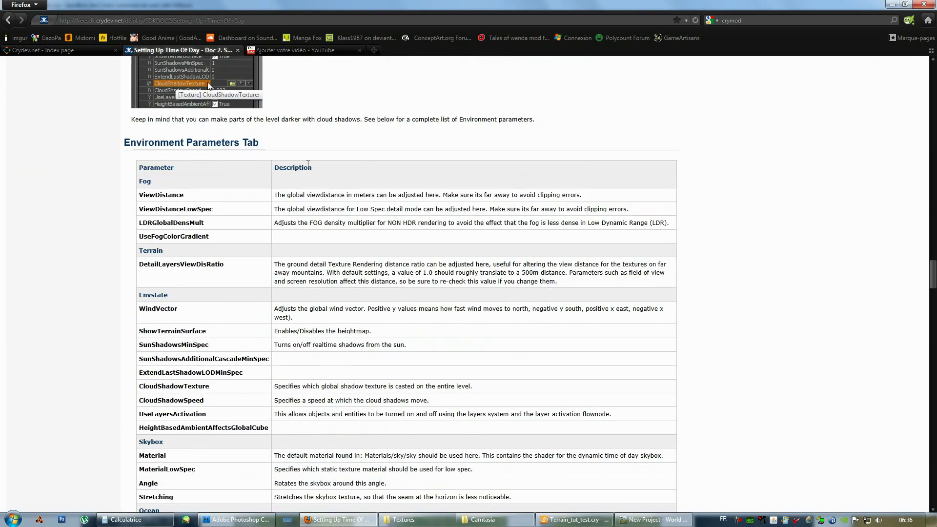
scroll(544, 290, down, 4)
scroll(584, 304, down, 7)
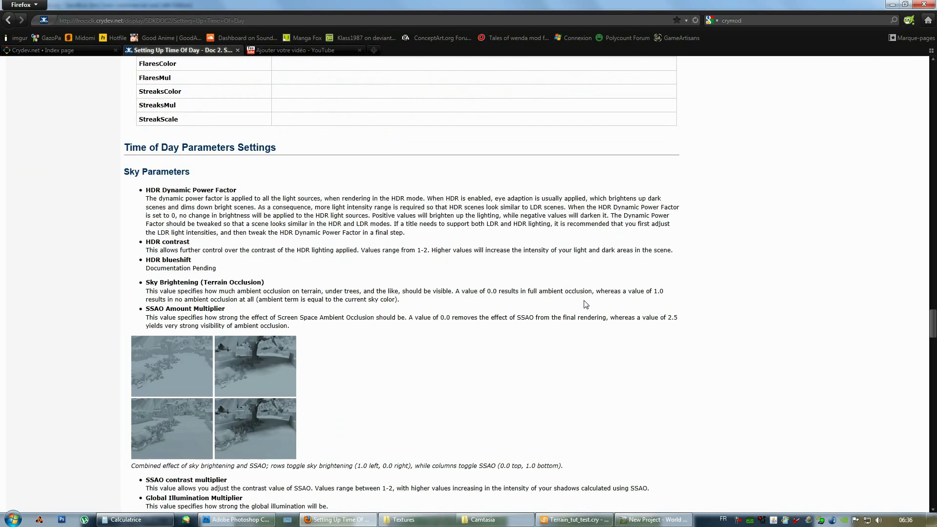
scroll(584, 304, down, 9)
scroll(584, 304, up, 3)
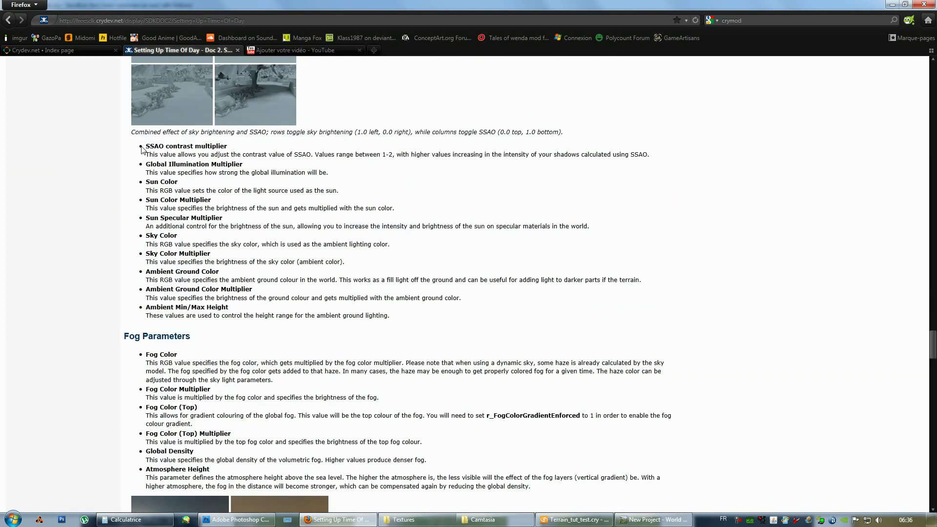
Highlight the sky parameter descriptions, then minimize Firefox to return to Sandbox.
mouse_move(142, 147)
mouse_down()
mouse_move(370, 314)
mouse_move(412, 318)
mouse_up()
scroll(497, 261, down, 6)
scroll(471, 415, down, 5)
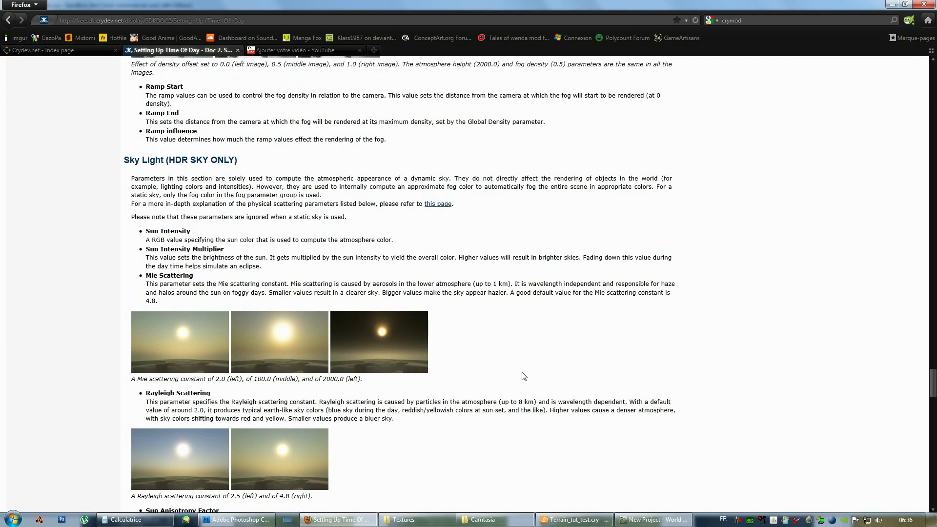
scroll(403, 302, down, 6)
scroll(523, 387, up, 4)
scroll(517, 384, up, 1)
scroll(337, 380, down, 5)
scroll(337, 379, down, 2)
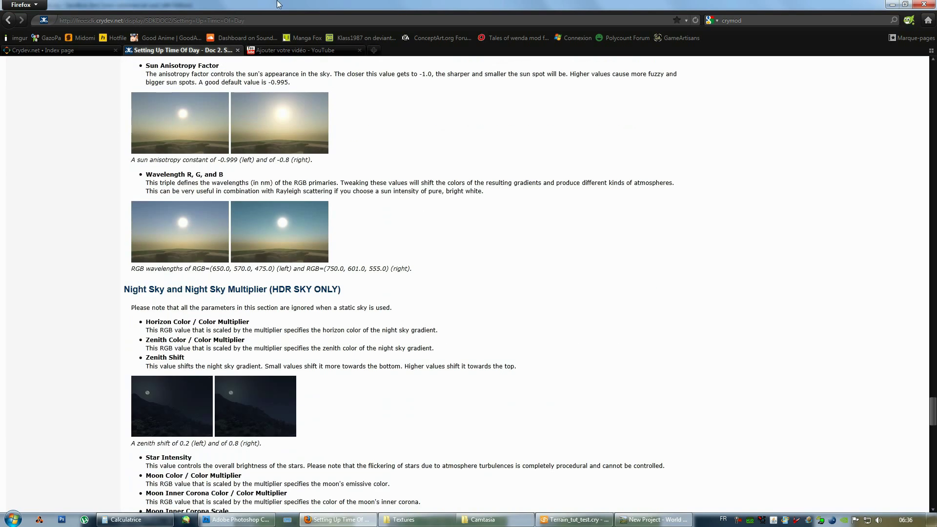
scroll(526, 294, up, 1)
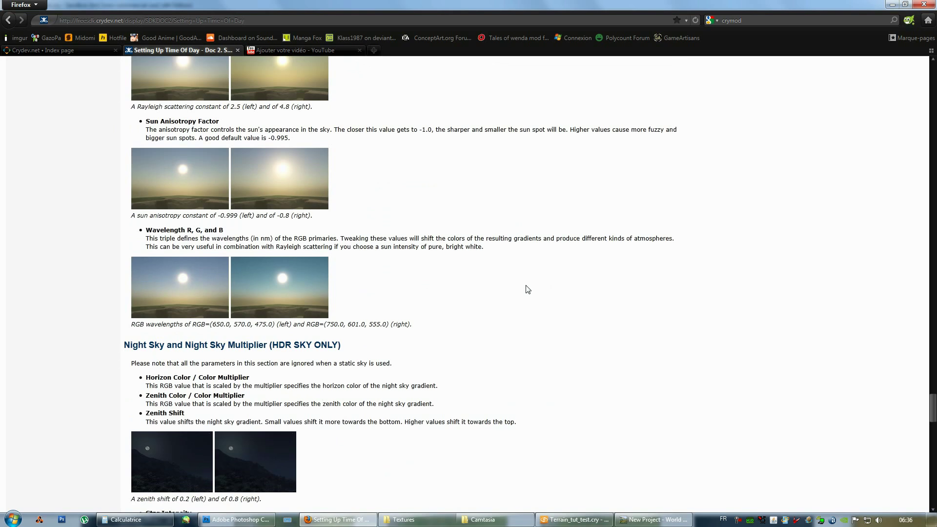
scroll(491, 336, up, 6)
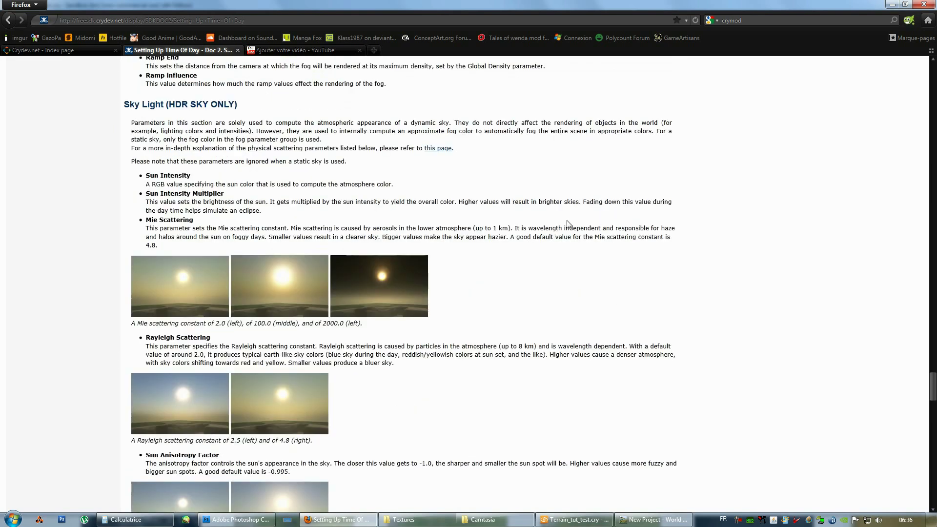
click(890, 4)
Undock the Time Of Day editor as a floating window and open its Import file picker.
right_drag(612, 202, 619, 205)
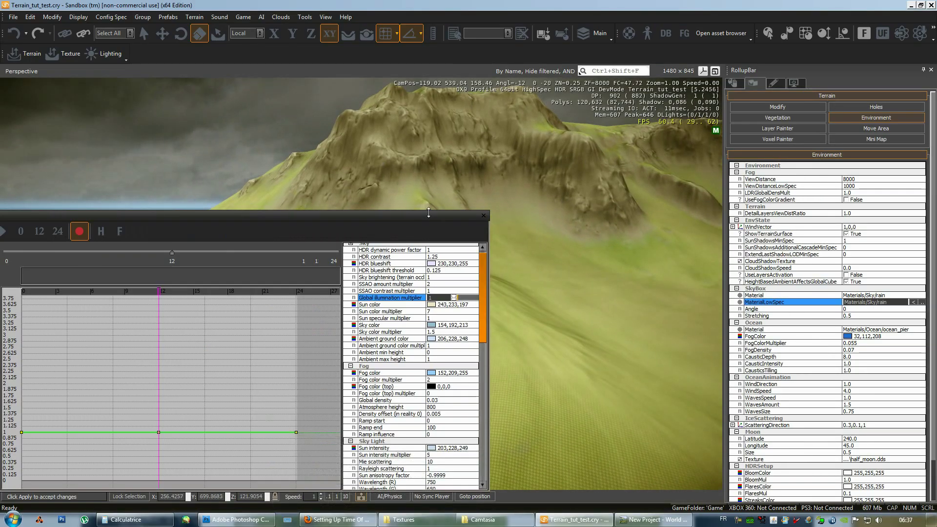
mouse_move(439, 217)
mouse_down()
mouse_move(635, 174)
mouse_move(313, 201)
mouse_up()
click(263, 185)
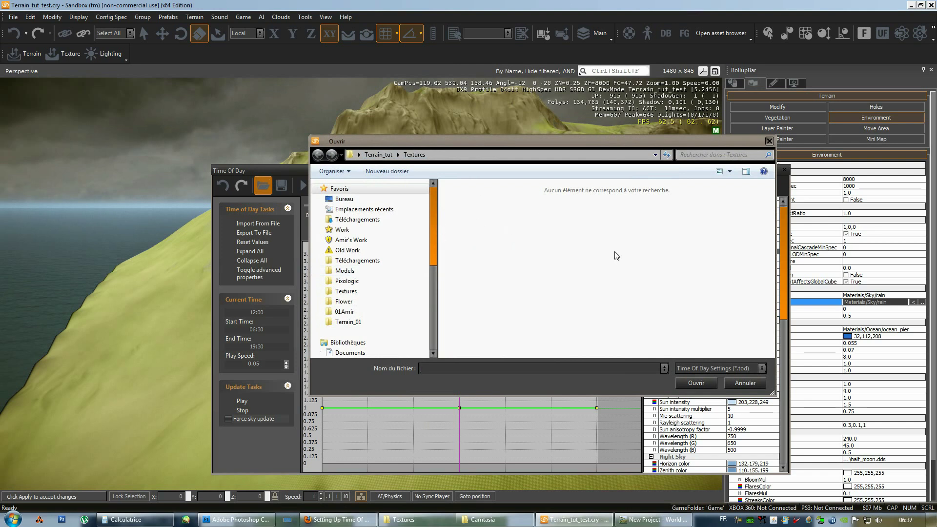
mouse_move(437, 232)
mouse_down()
mouse_move(426, 317)
mouse_move(432, 204)
mouse_up()
mouse_move(346, 291)
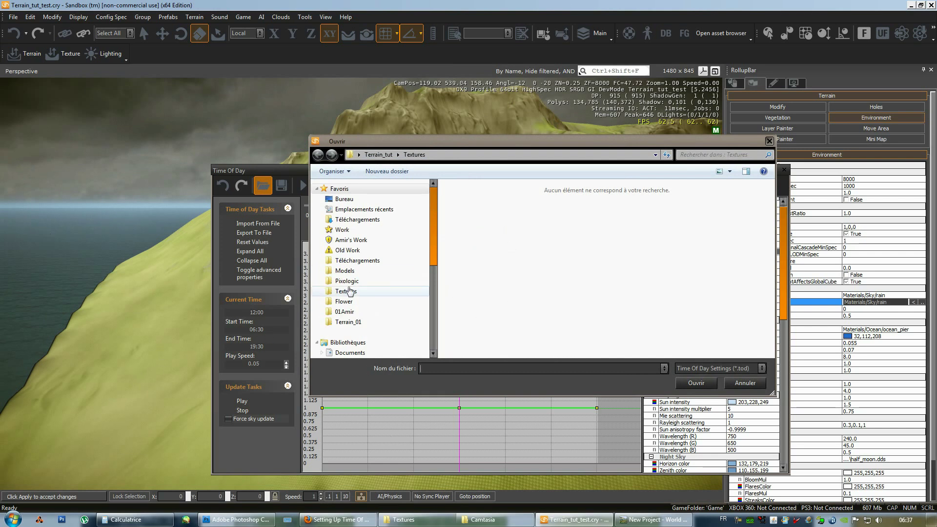
mouse_move(432, 234)
mouse_down()
mouse_move(433, 307)
mouse_move(438, 250)
mouse_up()
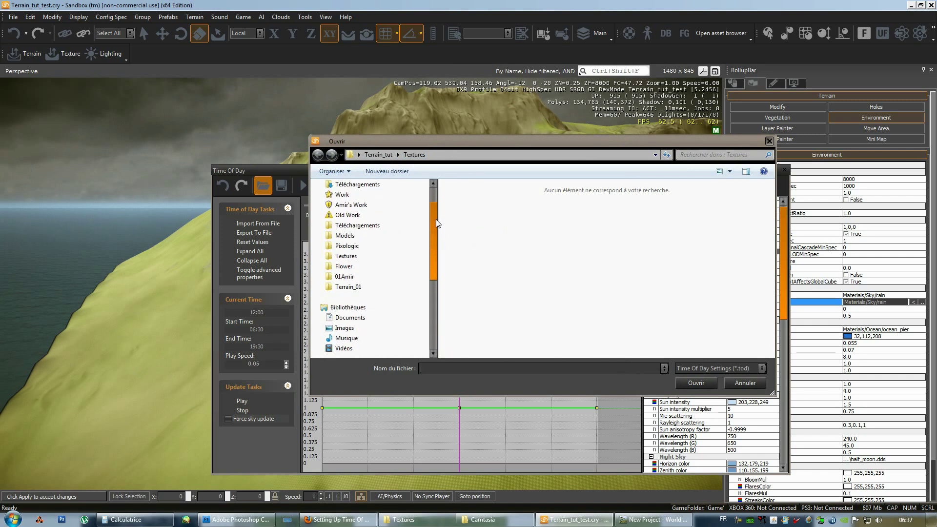
scroll(434, 253, up, 2)
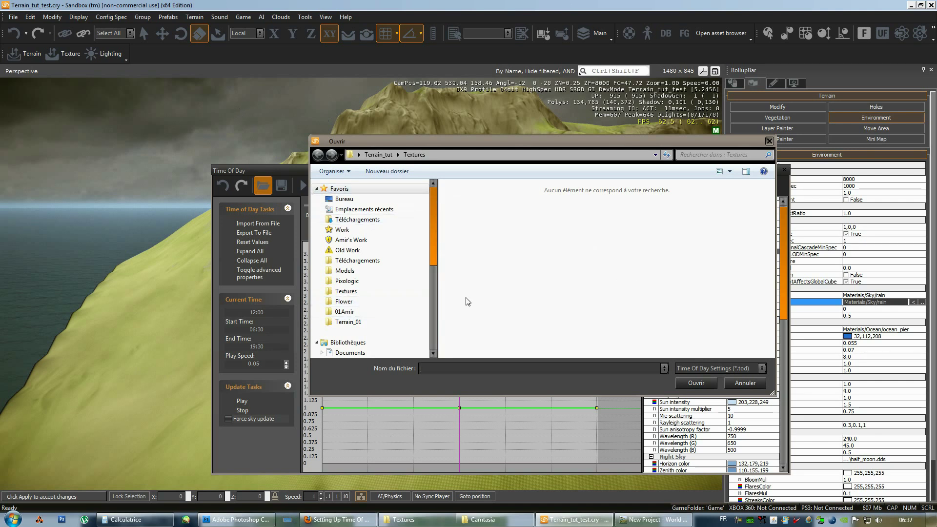
scroll(435, 255, down, 2)
scroll(435, 256, down, 2)
scroll(435, 255, up, 4)
Browse to Models > Terrains > Terrain_01 > Cryengine and load Rainy.tod.
click(344, 301)
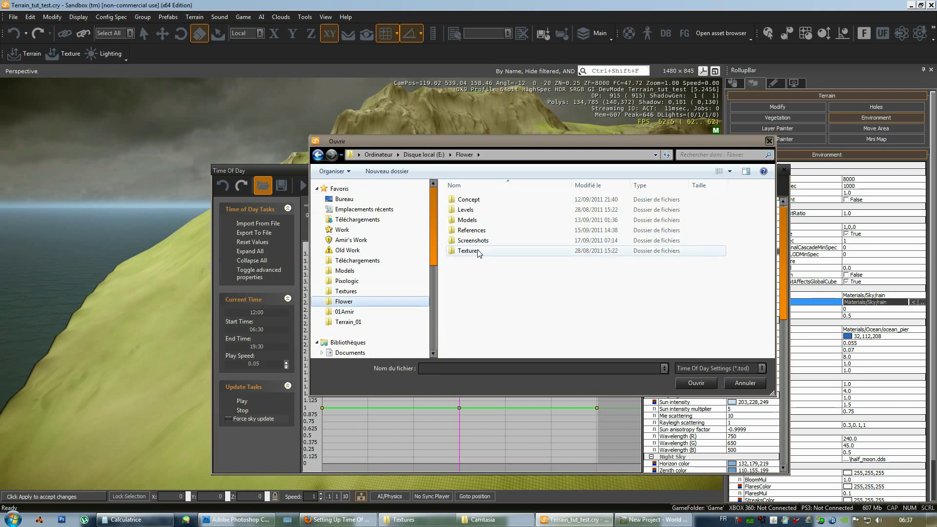
double_click(480, 209)
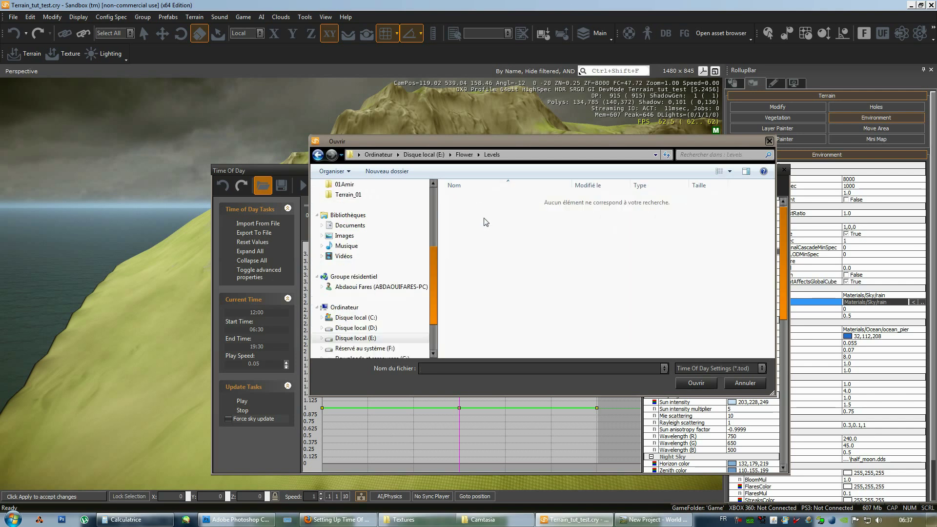
key(BackSpace)
scroll(438, 250, up, 1)
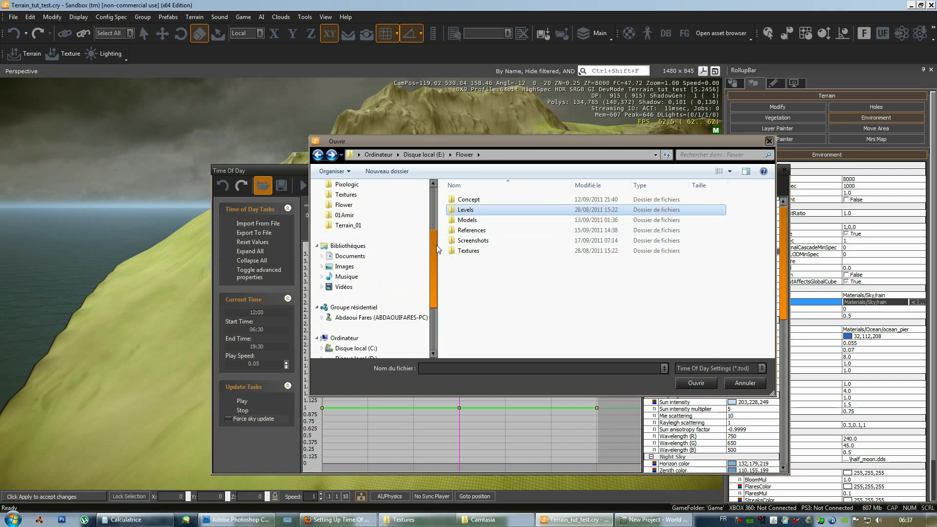
click(339, 228)
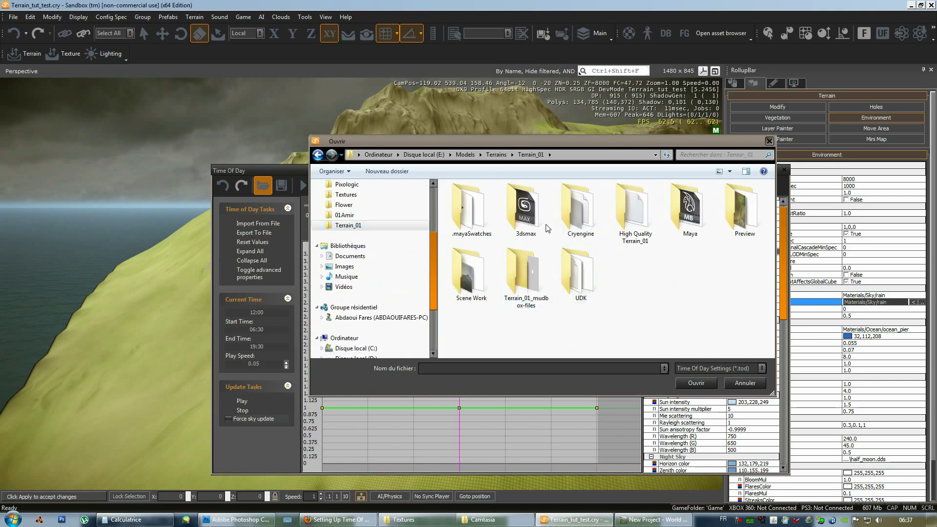
double_click(579, 209)
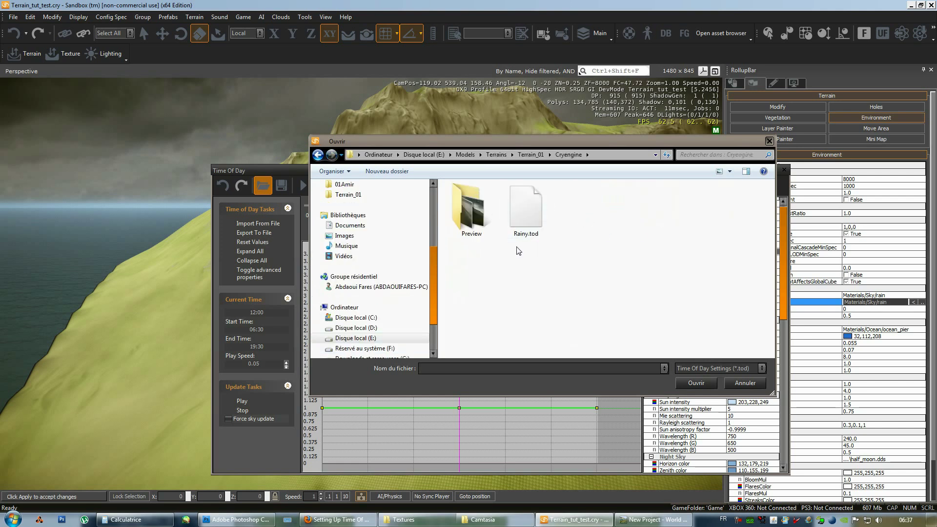
click(693, 384)
Close the Time Of Day editor and reopen it from the Terrain menu.
right_drag(612, 140, 612, 140)
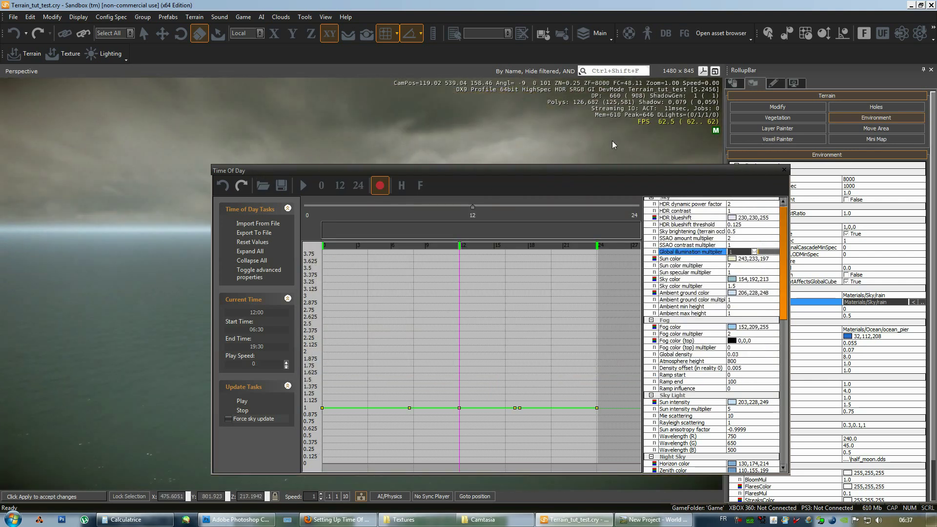
click(786, 171)
right_drag(436, 334, 442, 333)
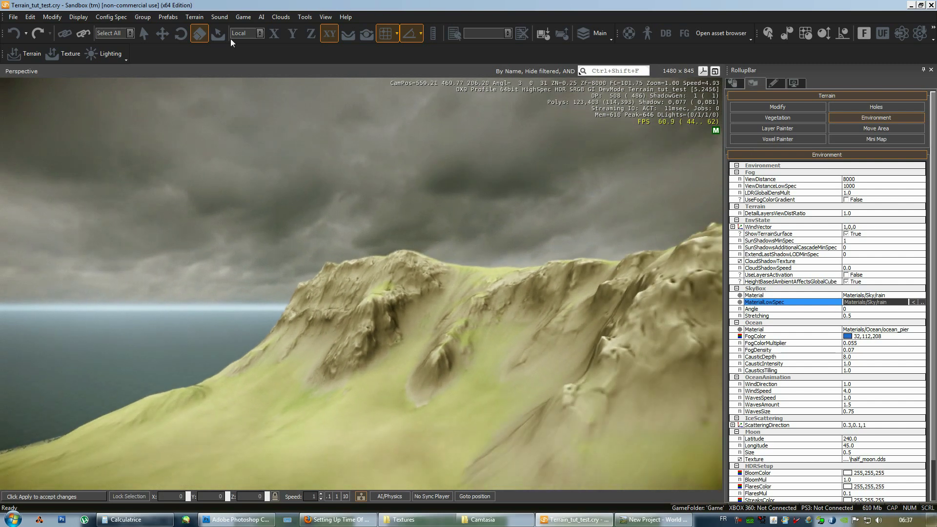
click(194, 17)
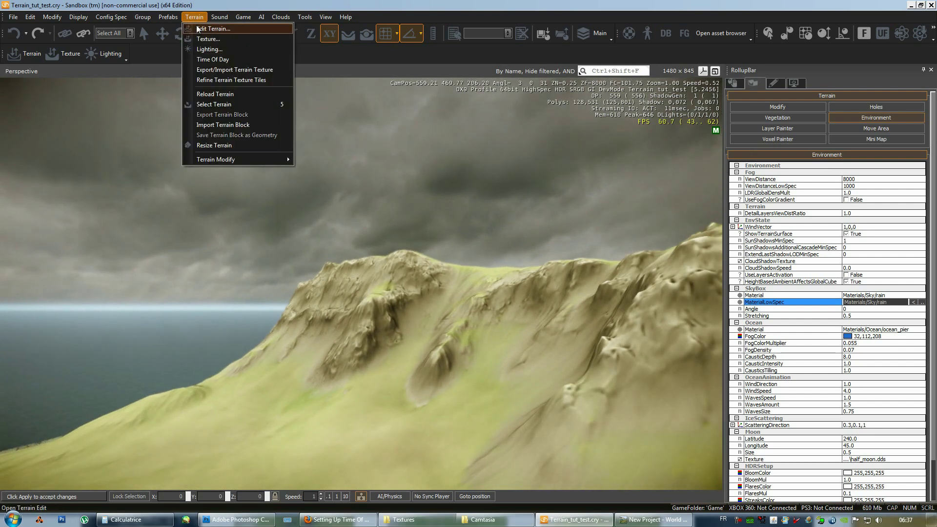
click(212, 59)
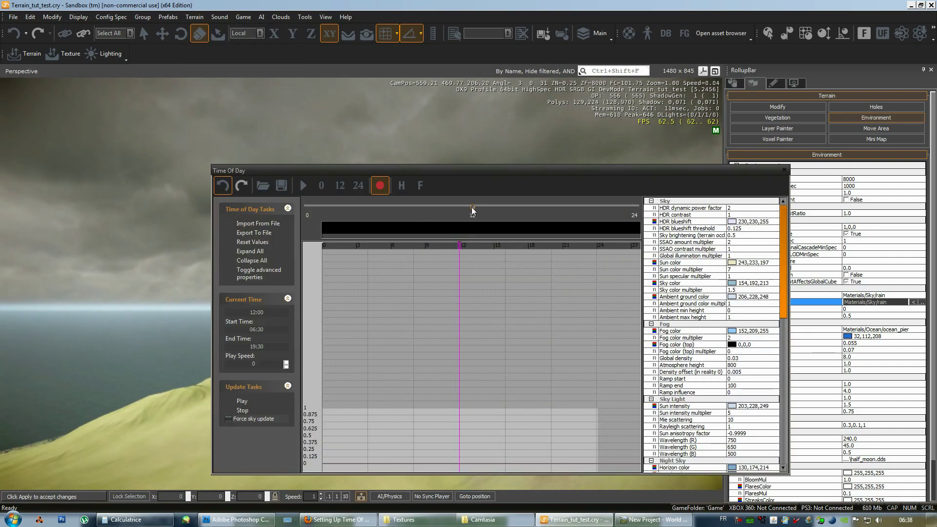
Move the time slider to about 16:35 and shift the editor aside to view the lighting.
drag(474, 208, 535, 214)
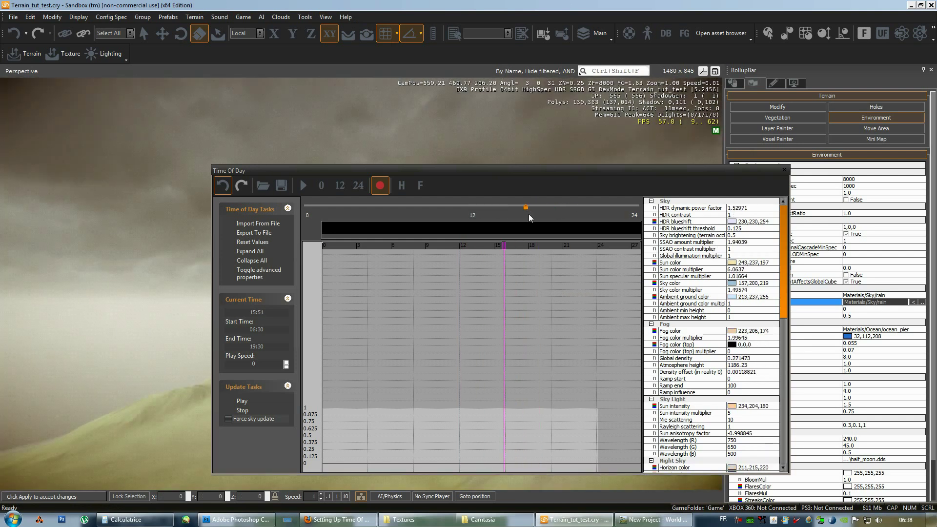
drag(552, 171, 201, 152)
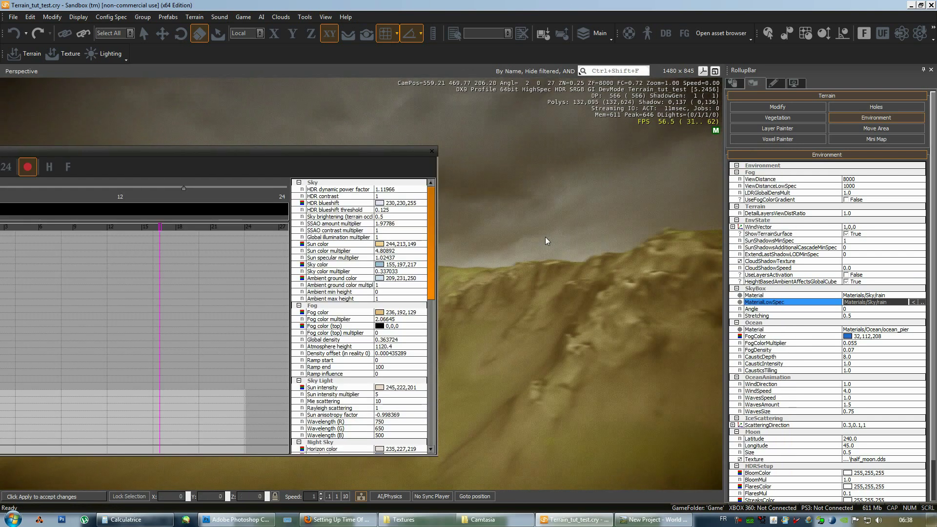
mouse_move(545, 236)
right_down()
mouse_move(525, 228)
mouse_move(530, 236)
right_up()
drag(291, 154, 562, 135)
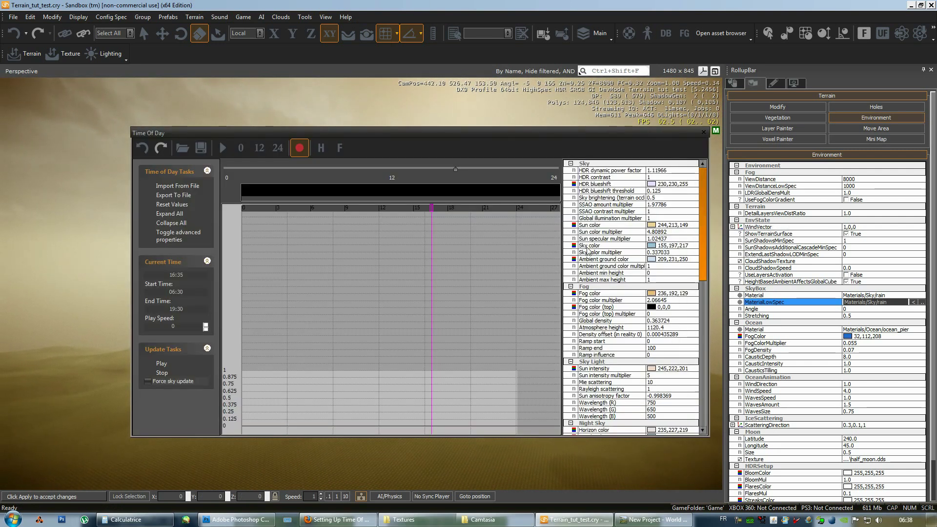
click(619, 174)
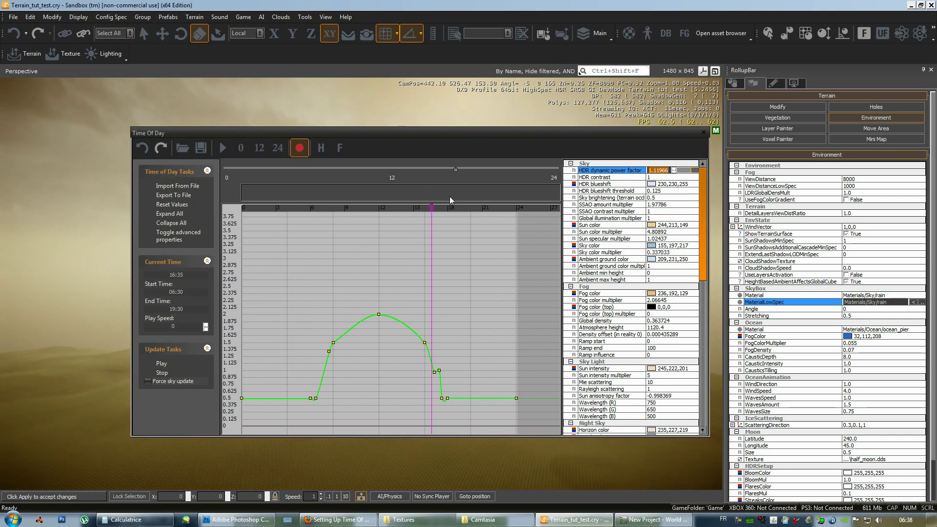
click(169, 187)
click(526, 213)
click(701, 381)
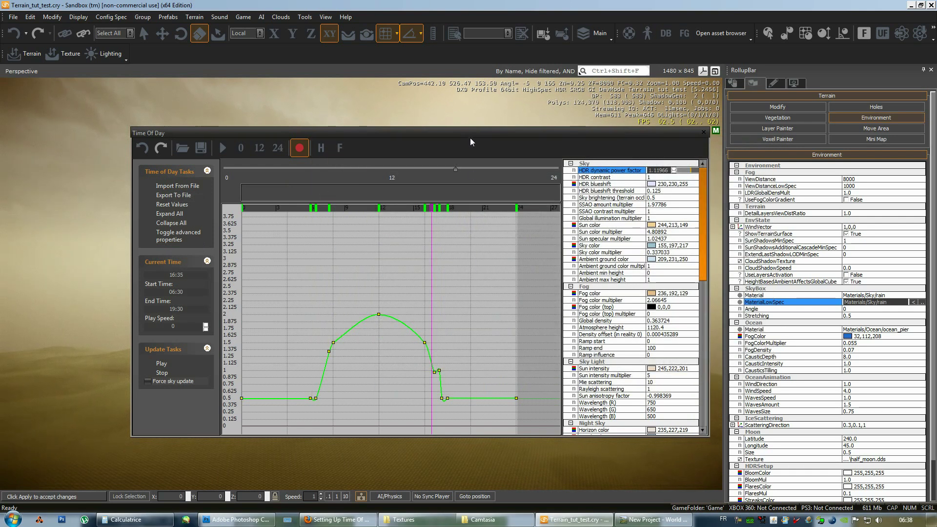
drag(471, 135, 537, 151)
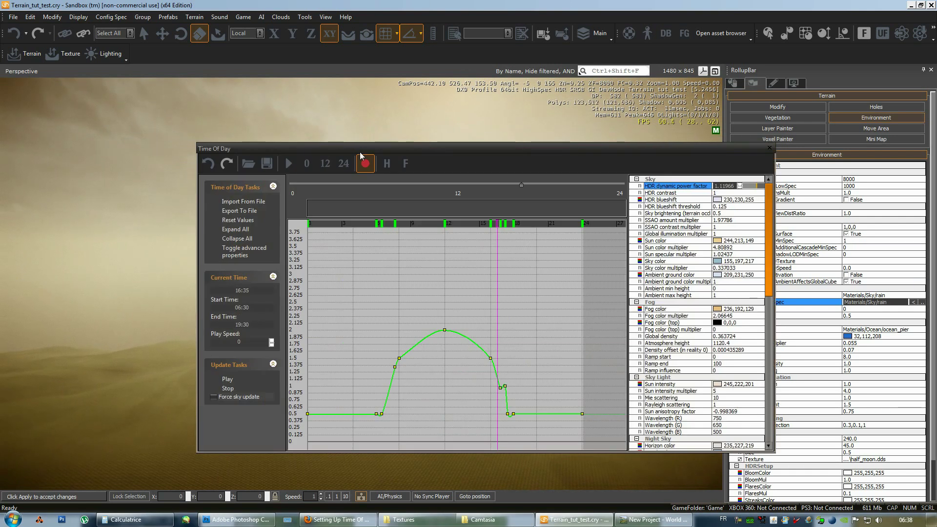
drag(397, 152, 619, 148)
right_drag(306, 299, 299, 299)
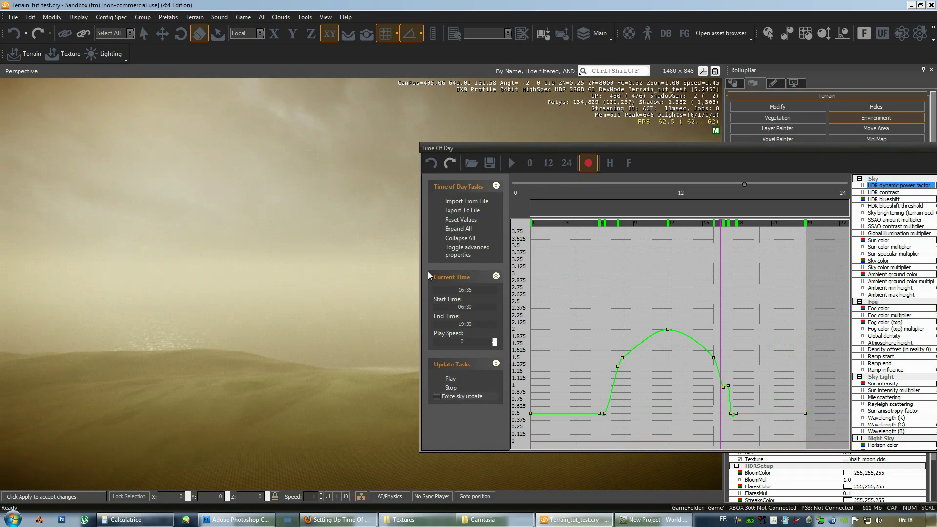
Reset all Time Of Day values and confirm with Oui.
click(451, 220)
click(493, 284)
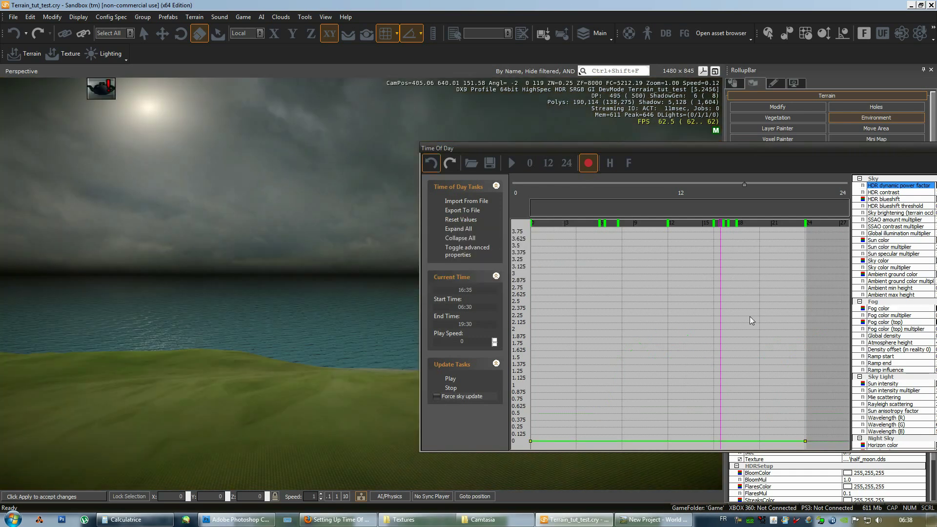
right_drag(236, 311, 233, 315)
Import Rainy.tod from file and move the Time Of Day editor back left.
click(459, 200)
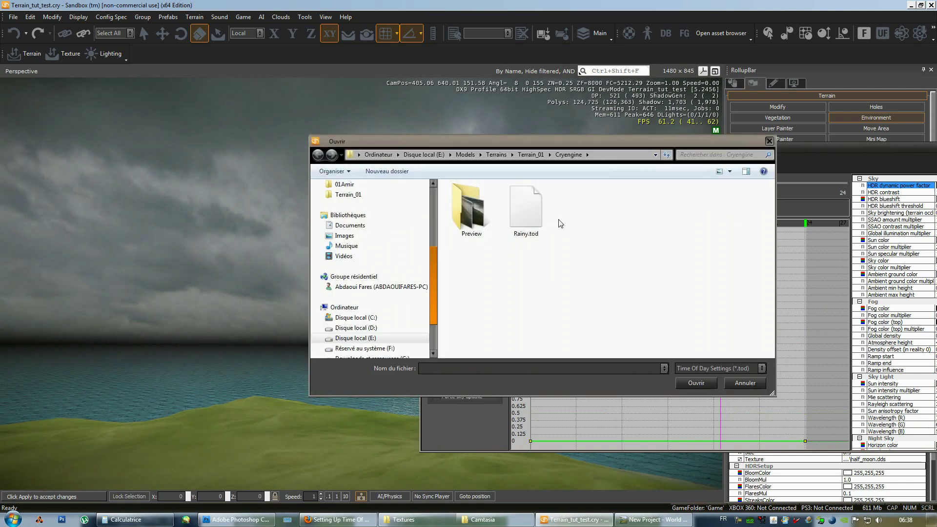
click(705, 383)
mouse_move(251, 304)
right_down()
mouse_move(326, 320)
mouse_move(318, 319)
right_up()
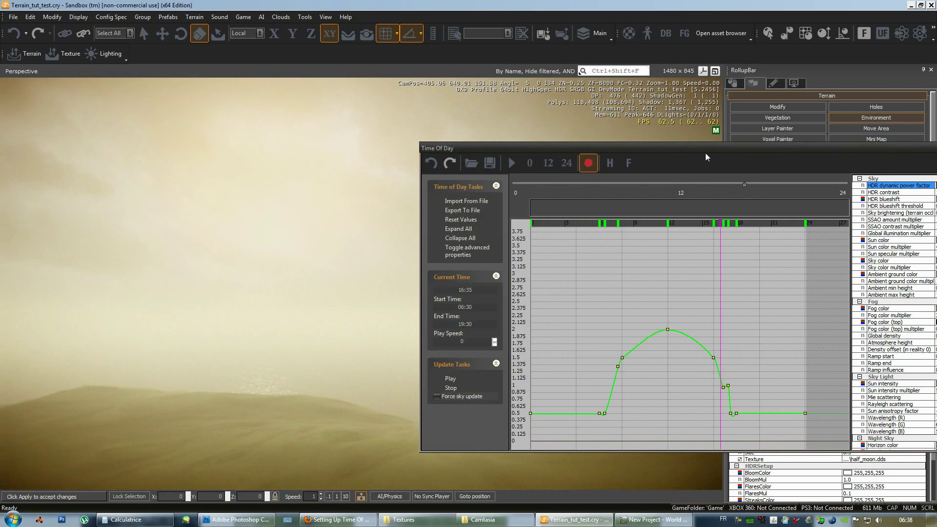
drag(704, 153, 529, 151)
drag(814, 247, 827, 402)
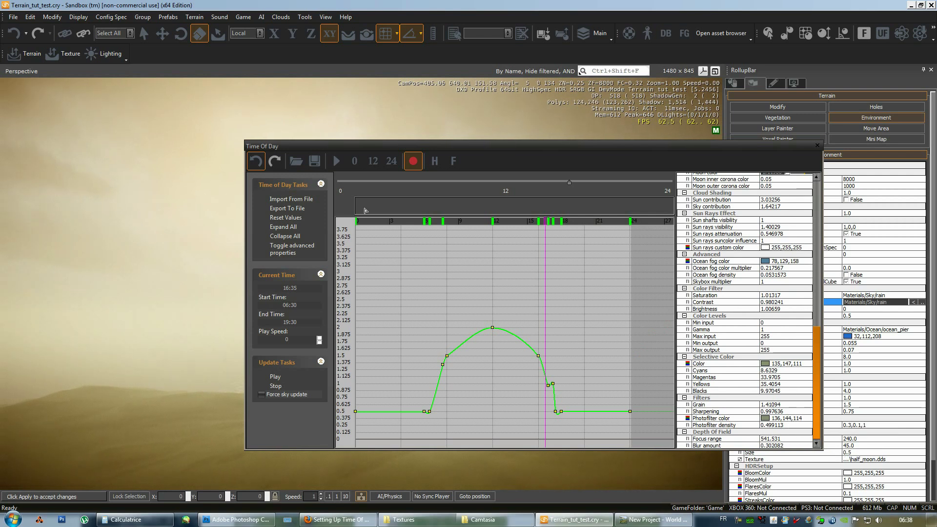
Set the time of day to about 09:00 and close the Time Of Day editor.
mouse_move(569, 183)
mouse_down()
mouse_move(448, 195)
mouse_move(458, 192)
mouse_up()
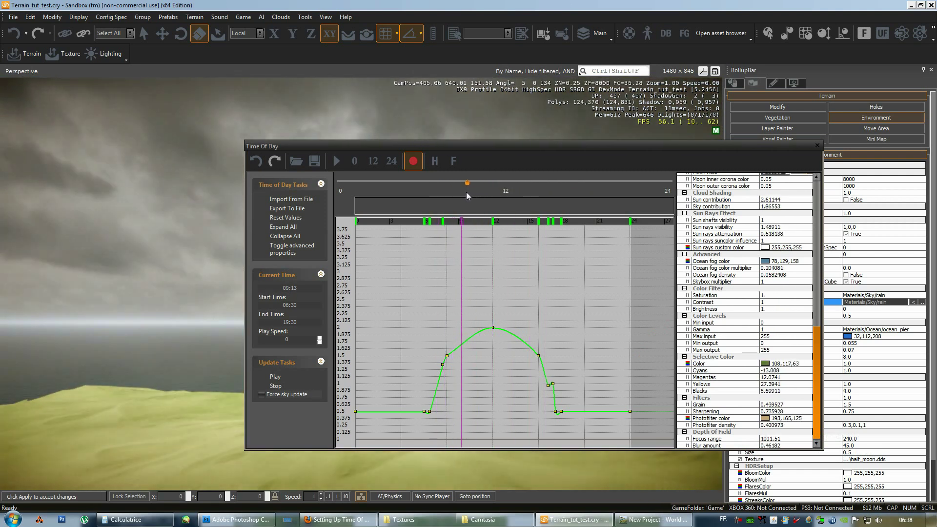
drag(681, 149, 268, 148)
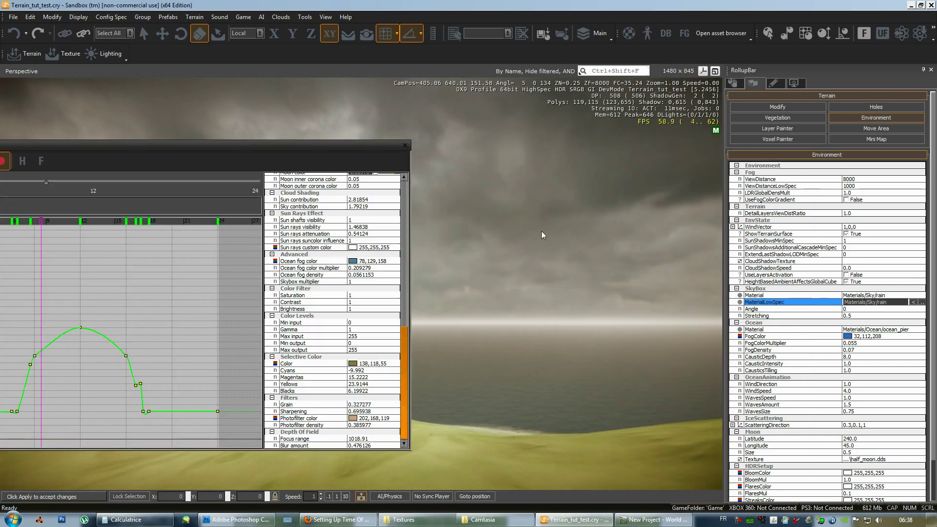
right_drag(583, 255, 589, 255)
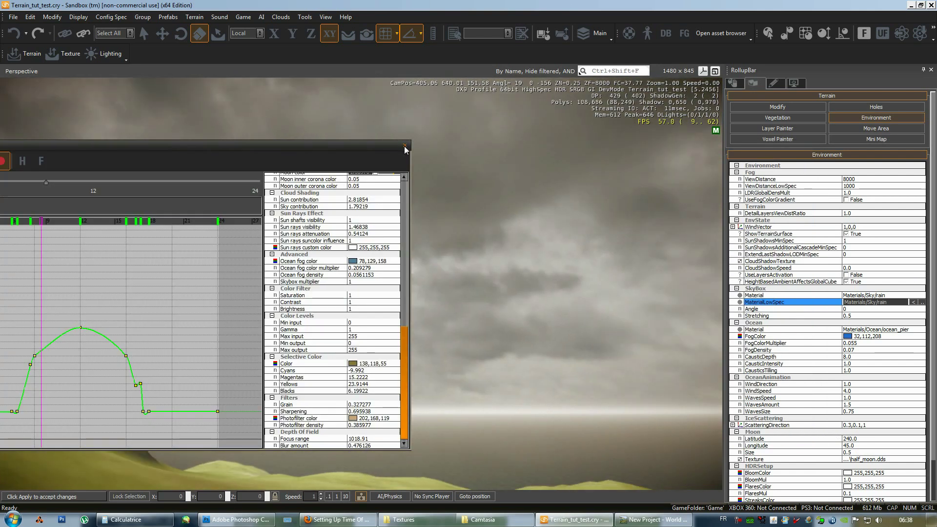
click(403, 145)
Open the Lighting Tool from the Terrain menu and move it into the viewport.
click(195, 17)
click(203, 46)
drag(194, 58, 321, 186)
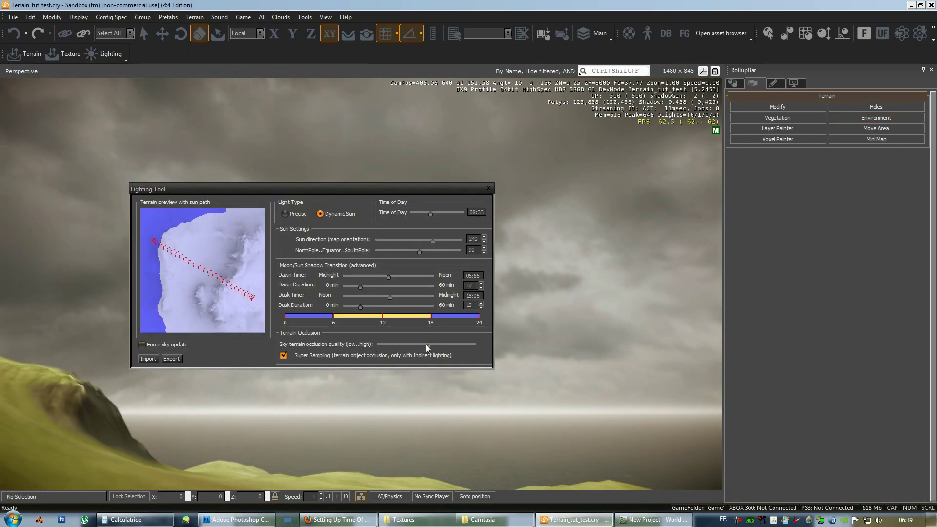
Close the Lighting Tool, save the level with File > Save, and reopen the File menu.
click(489, 188)
right_drag(532, 194, 533, 206)
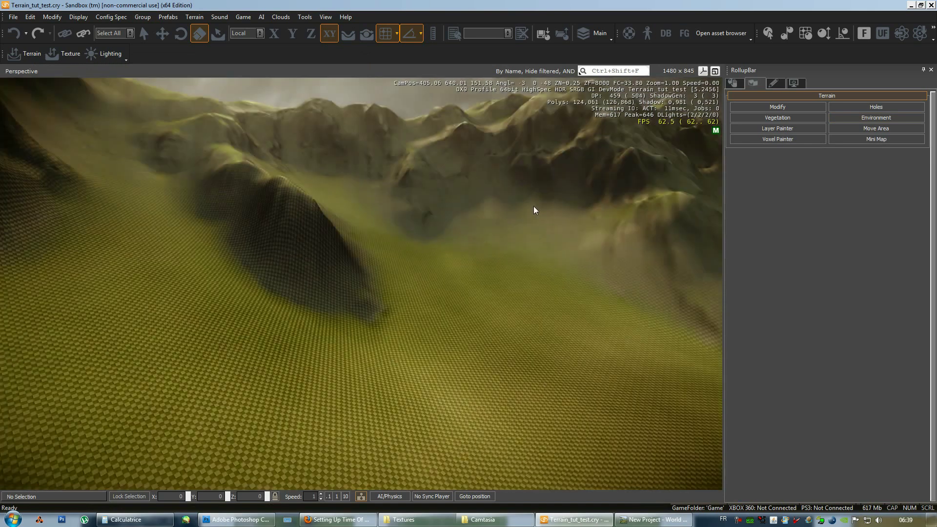
click(14, 17)
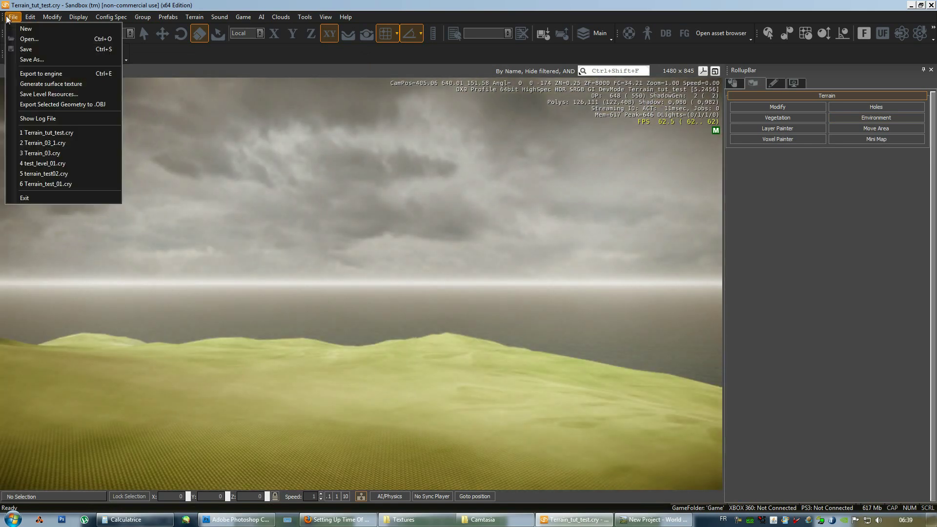
click(22, 56)
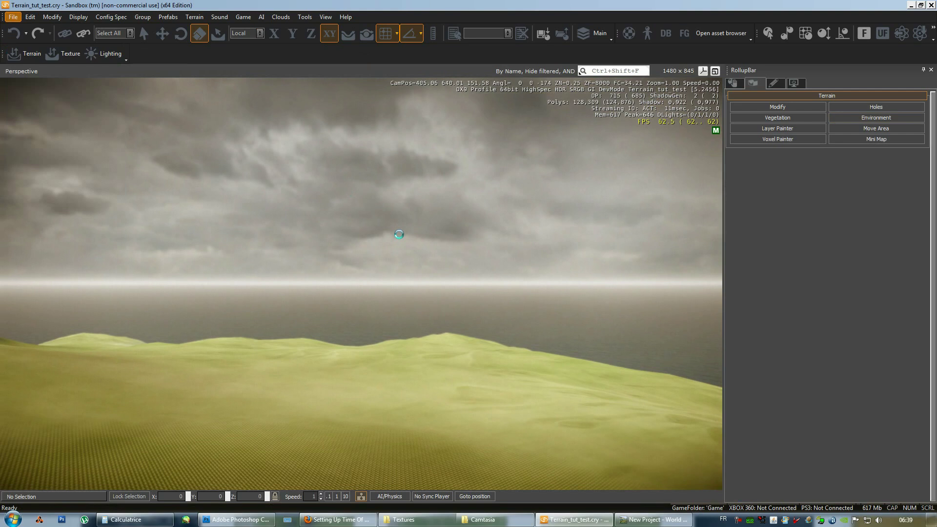
click(13, 16)
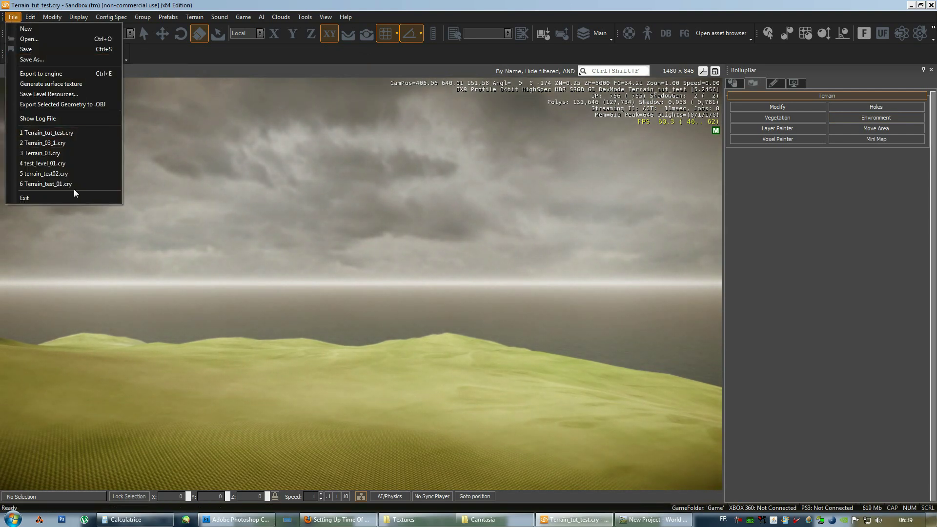
Reload Terrain_tut_test, then open Terrain_03_1.cry from recent files and view its mountains.
click(53, 132)
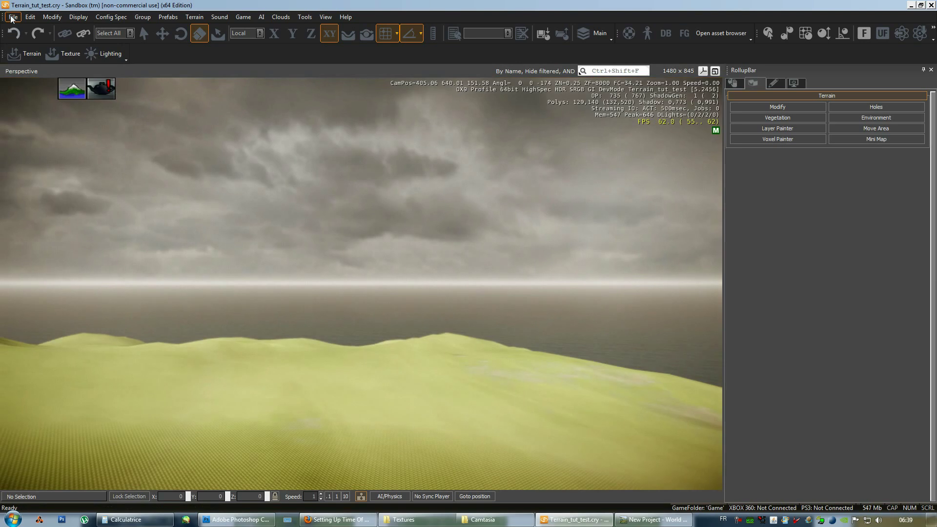
click(12, 18)
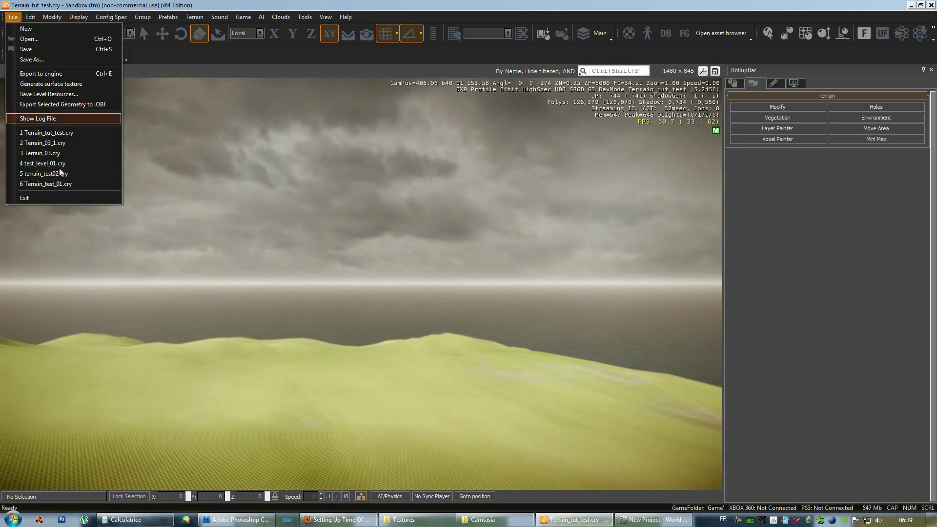
click(79, 141)
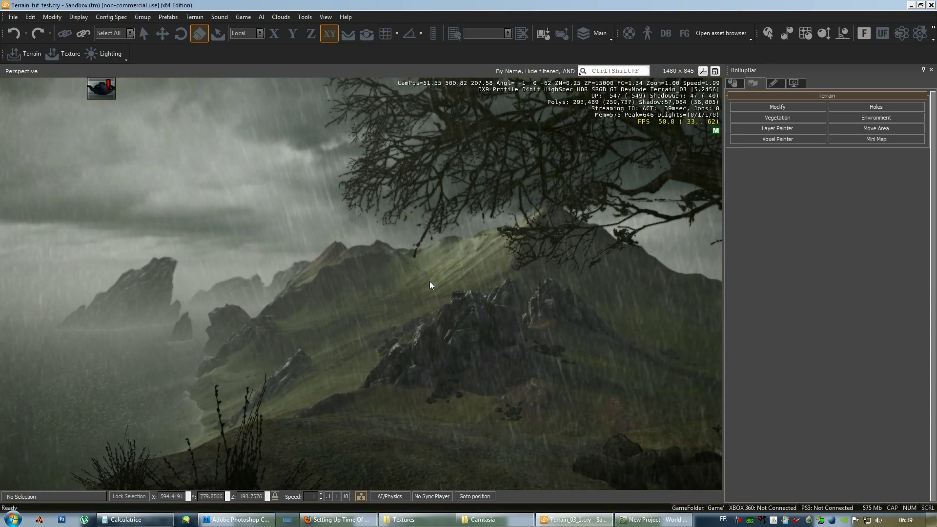
right_drag(429, 281, 463, 301)
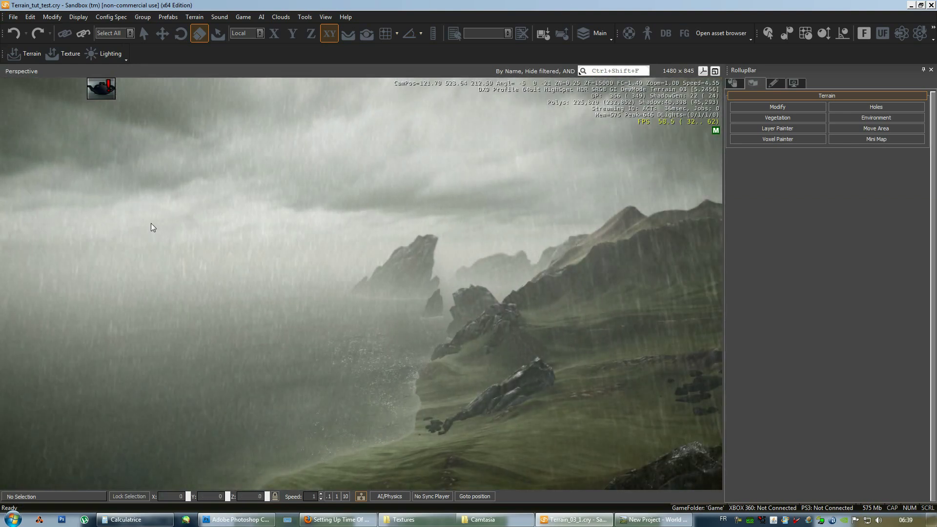
Start exporting the light settings from the Terrain menu's Lighting tool.
click(193, 16)
click(209, 49)
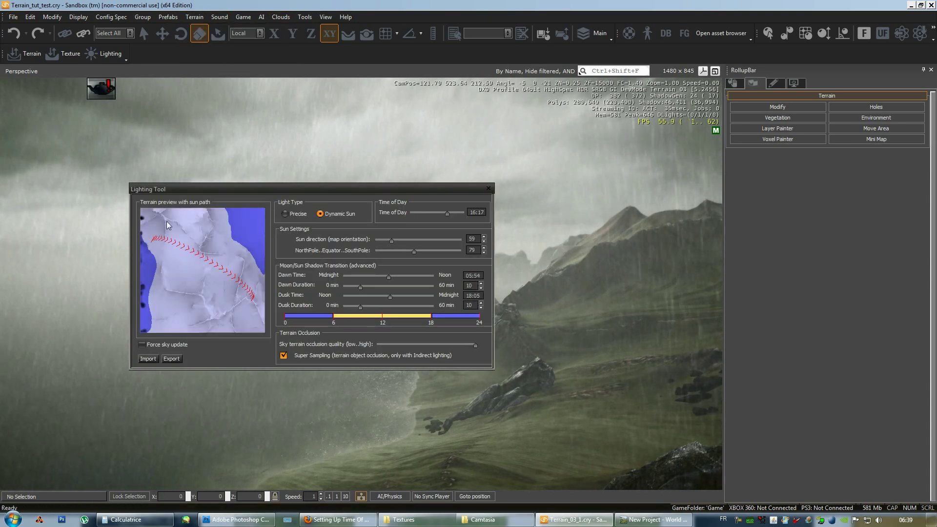
click(171, 358)
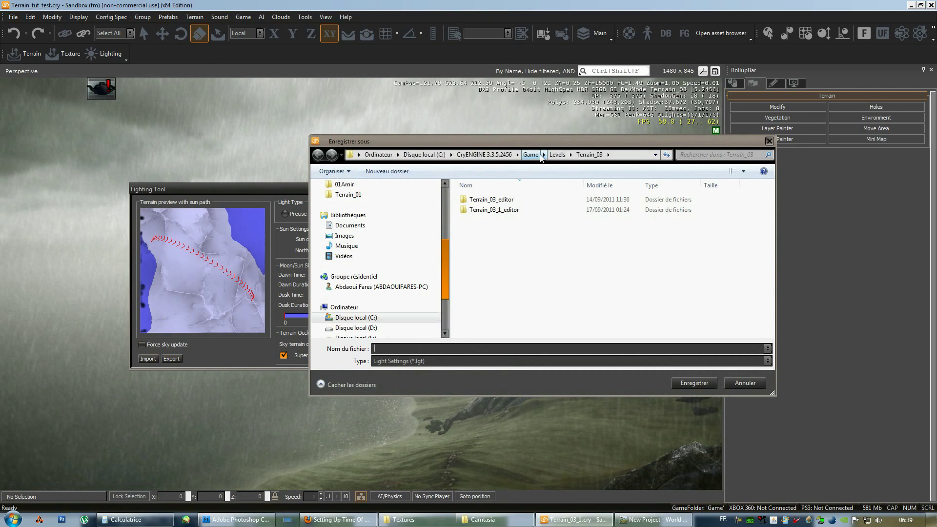
mouse_move(381, 256)
scroll(448, 245, up, 2)
scroll(439, 242, up, 2)
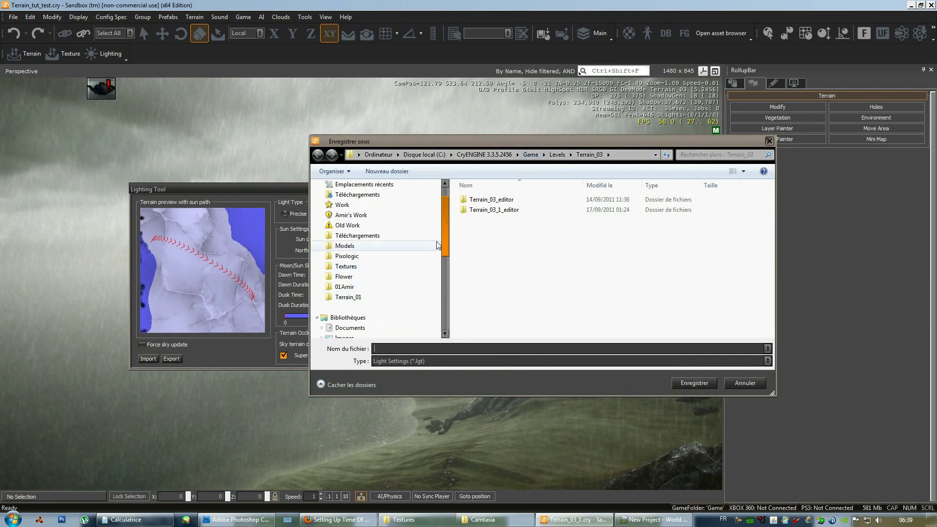
scroll(448, 228, up, 1)
Browse to Desktop > Terrain_tut and create a new folder there via Nouveau > Dossier.
click(344, 199)
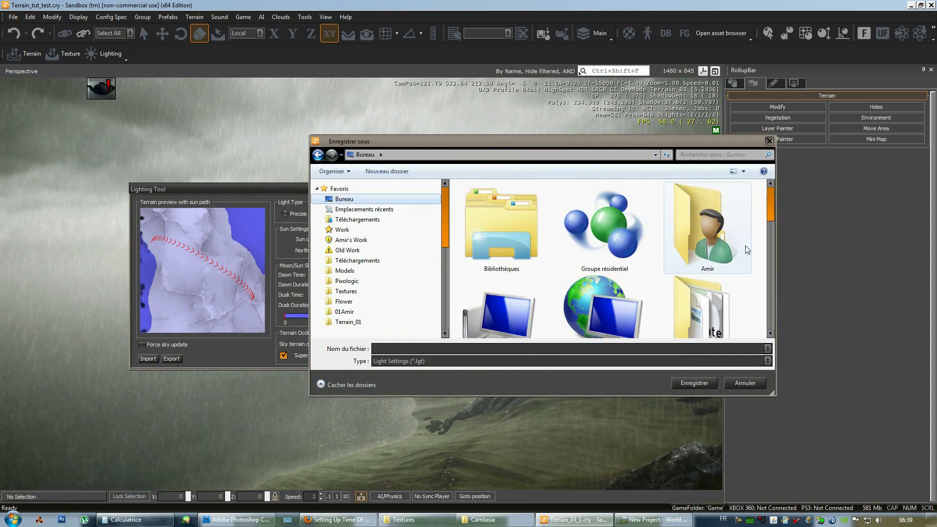
drag(771, 216, 775, 304)
double_click(468, 283)
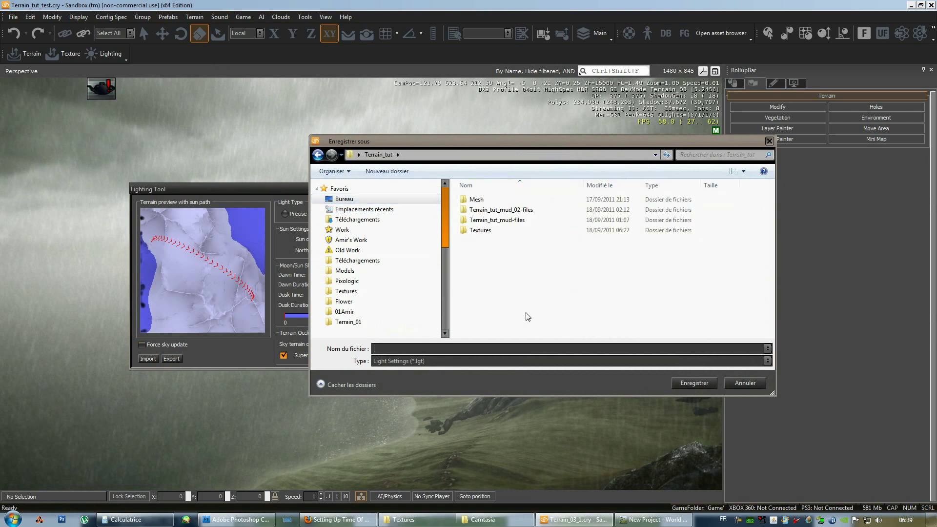
right_click(505, 282)
click(524, 312)
right_click(506, 268)
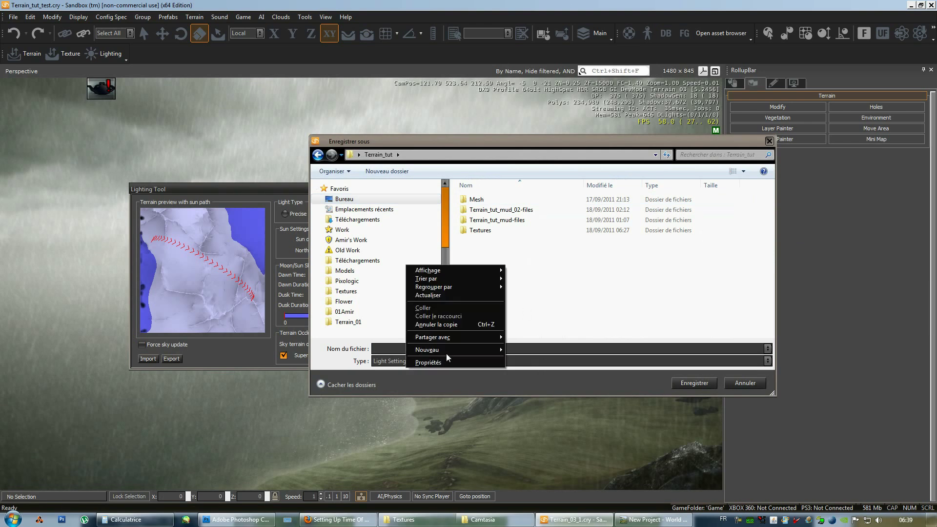
mouse_move(427, 350)
click(332, 351)
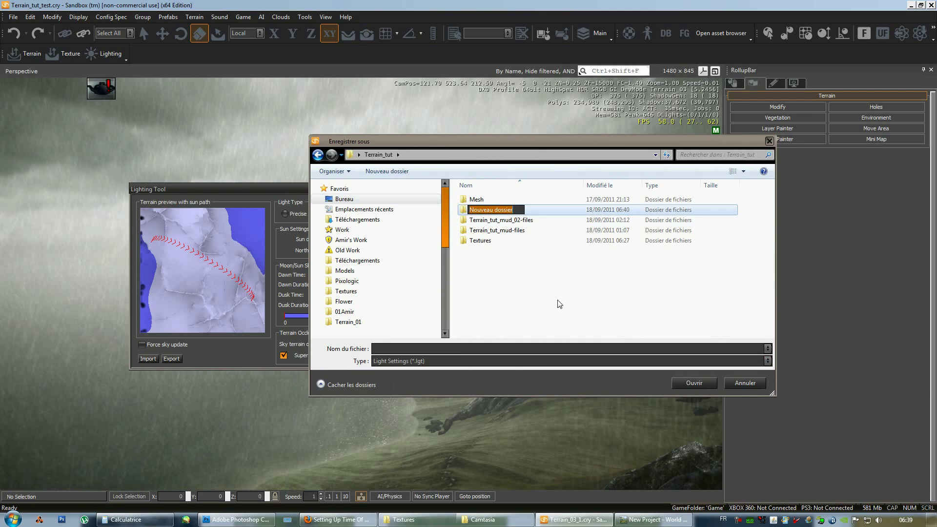